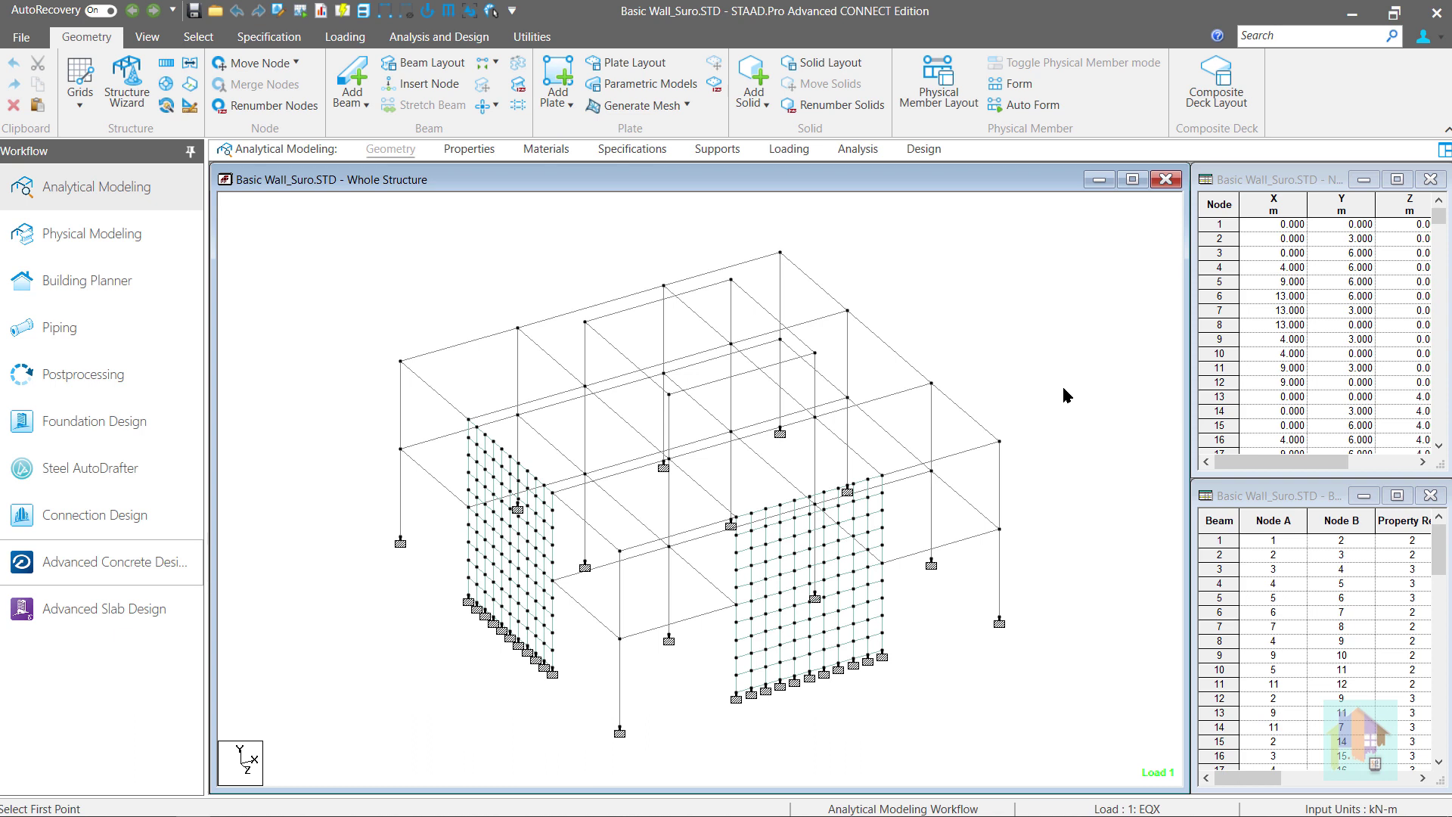
Launch Advanced Concrete Design to open the column design file G14_Rev2_Suro-Column-1.R1 in RCDC
left_click(193, 89)
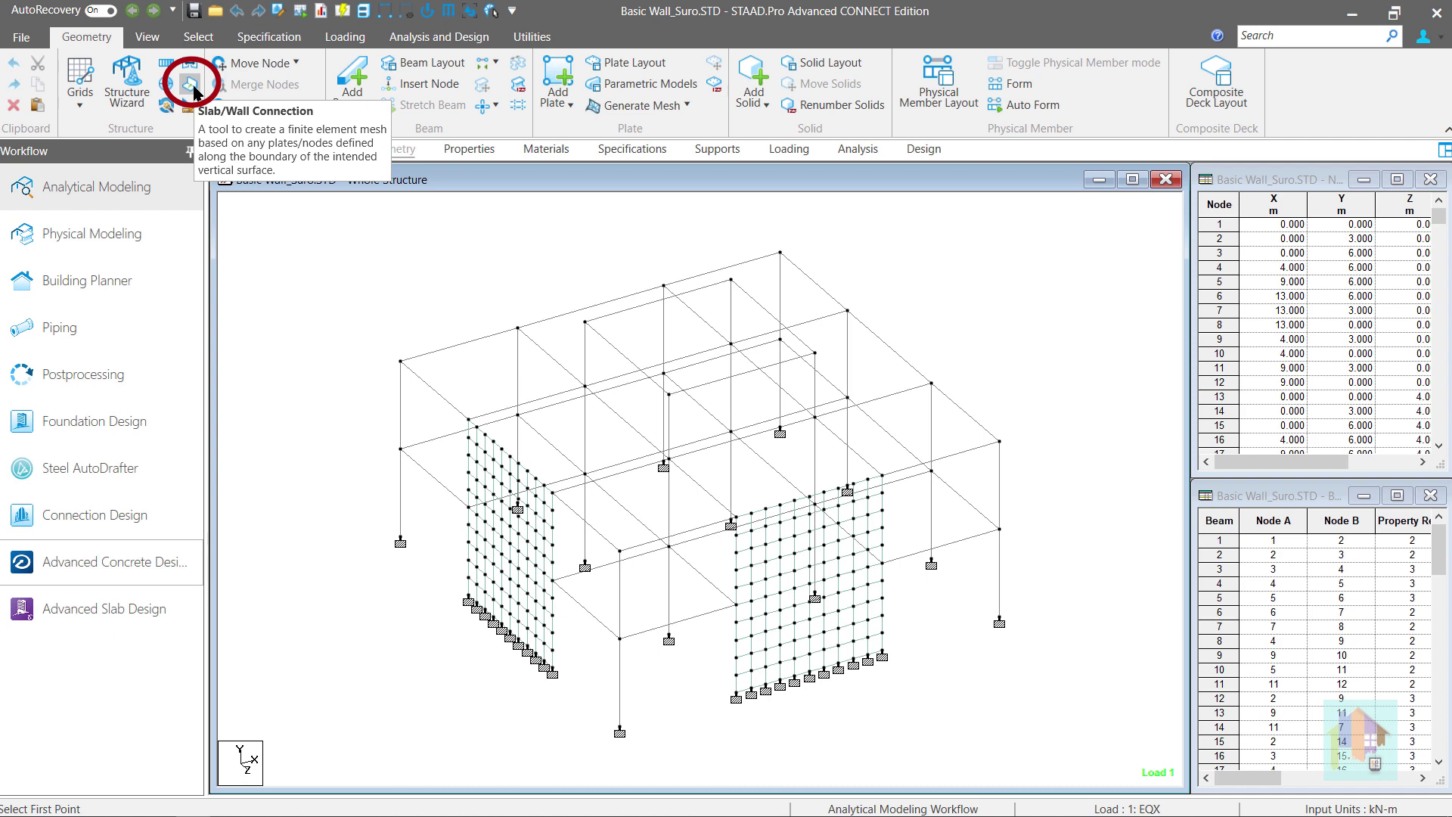
left_click(679, 87)
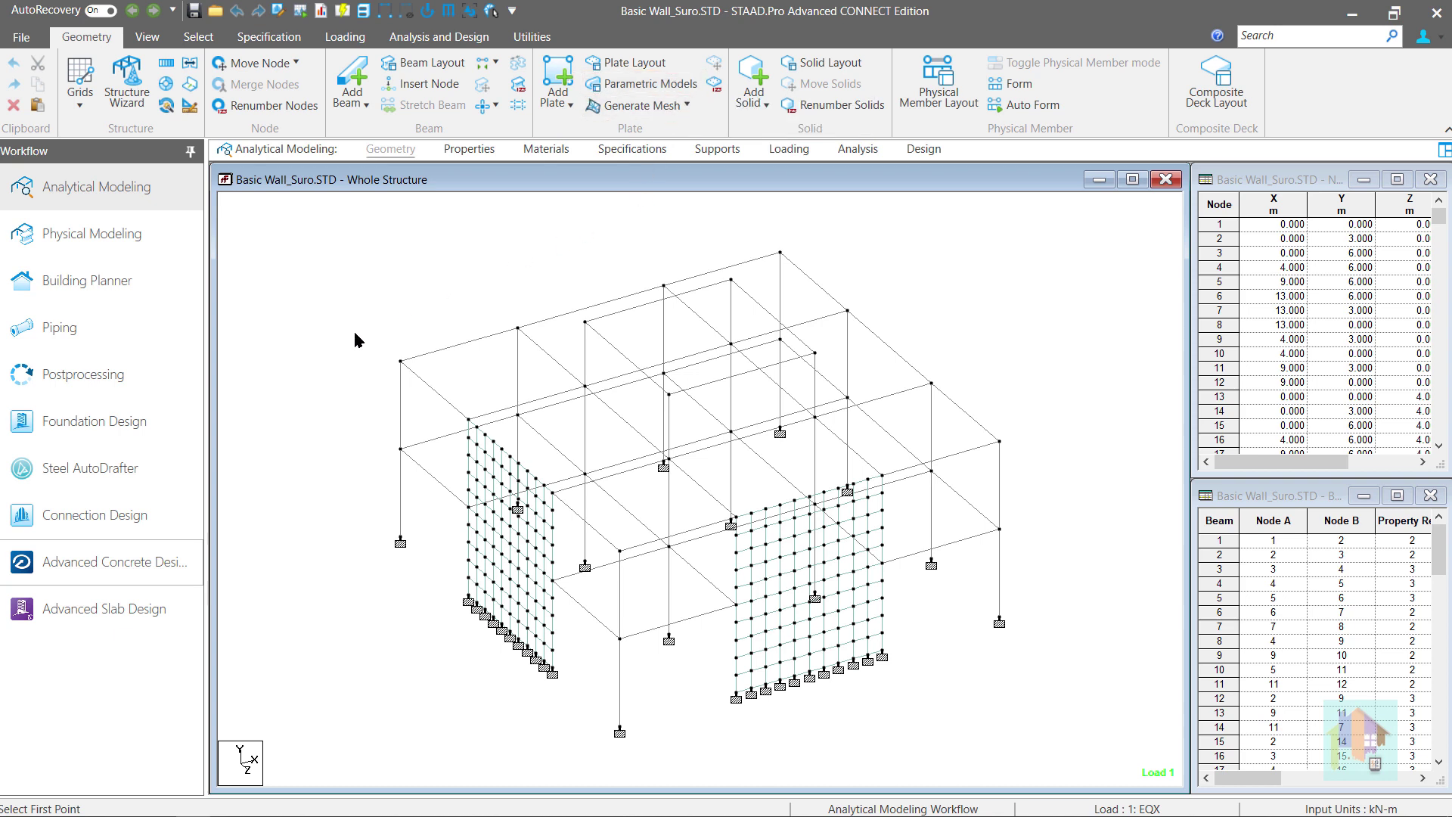
left_click(159, 572)
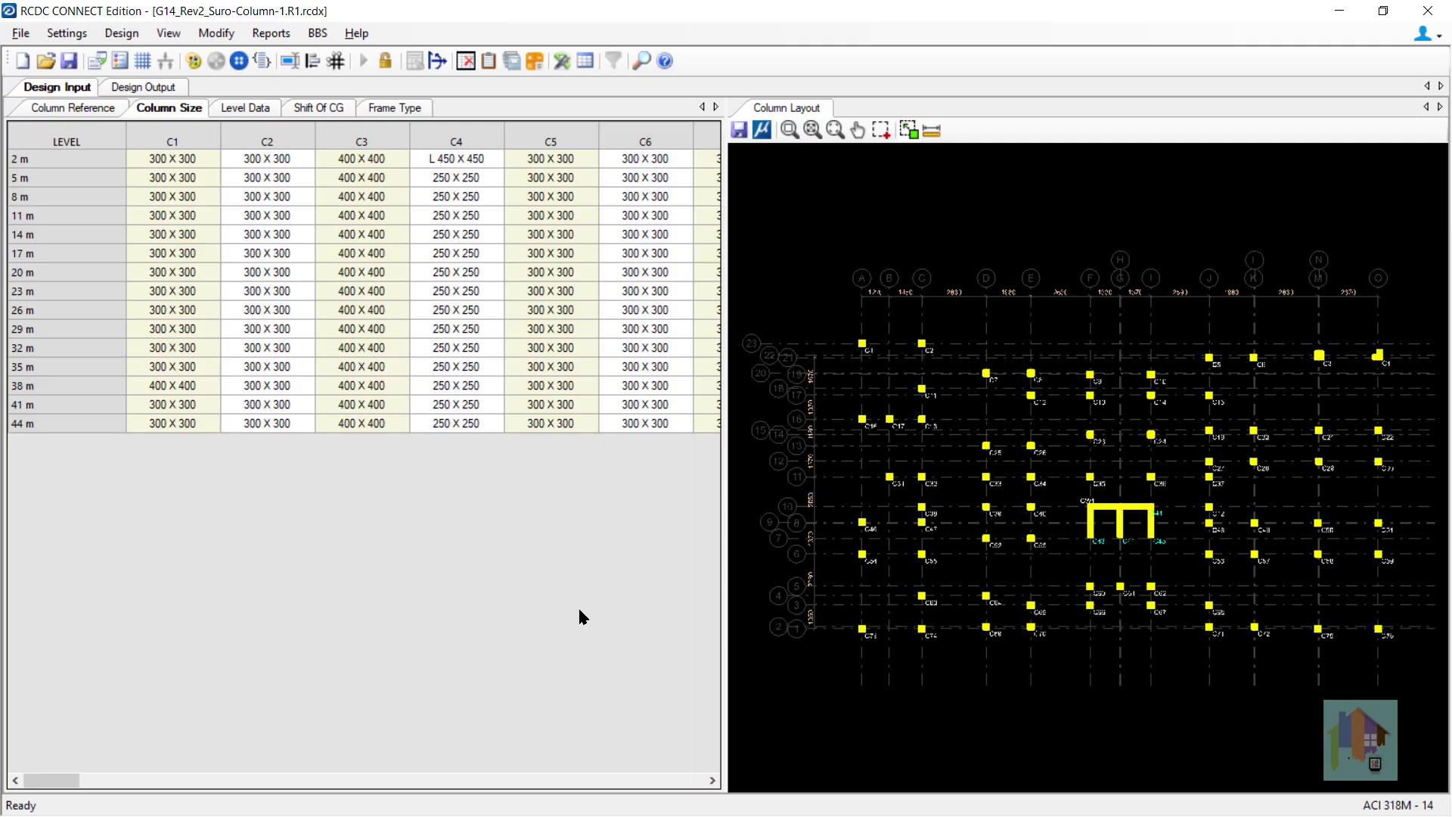
Select combined wall CW1 and run Redesign Section on its Design Output row
left_click(1092, 510)
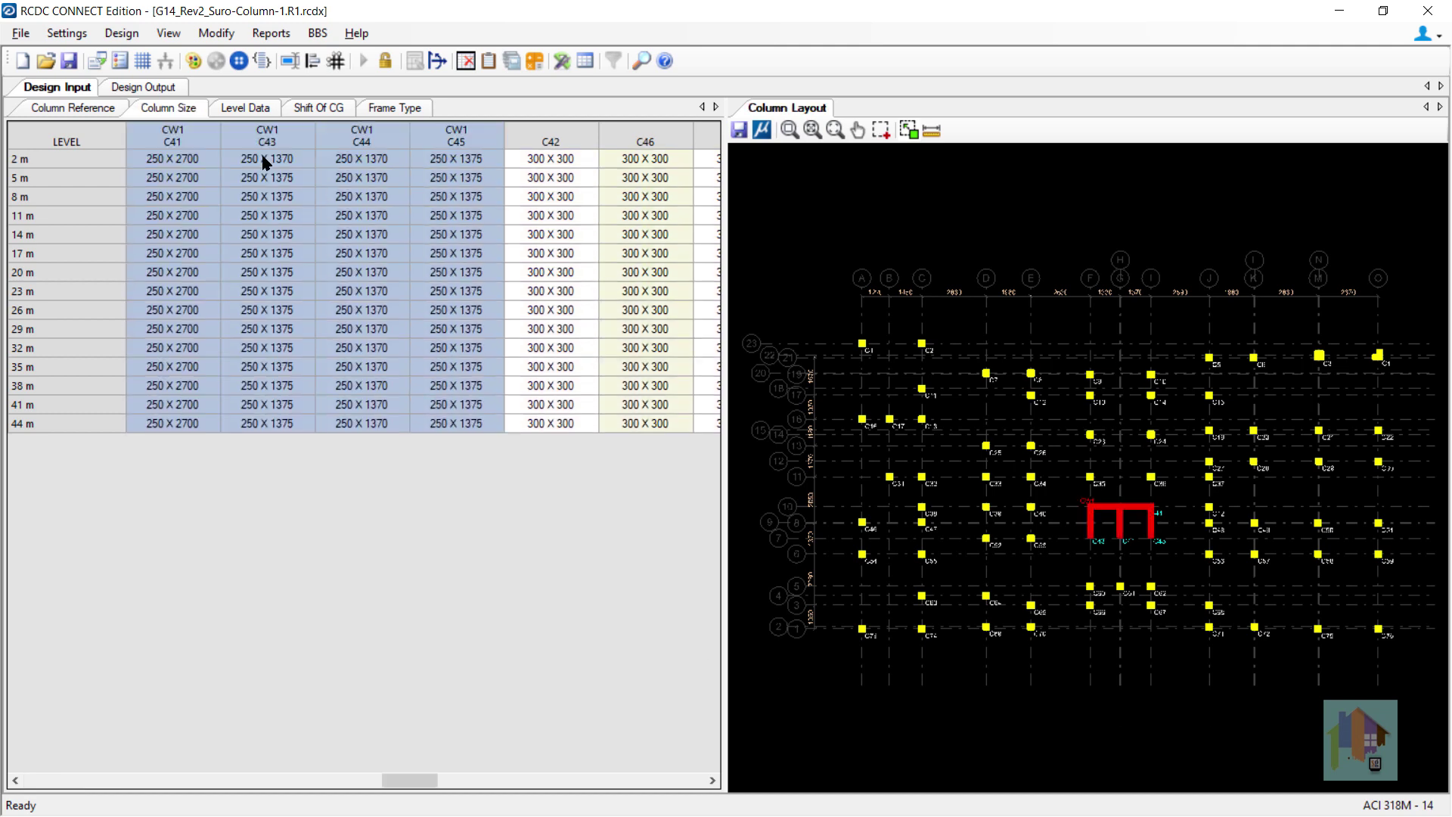
left_click(155, 88)
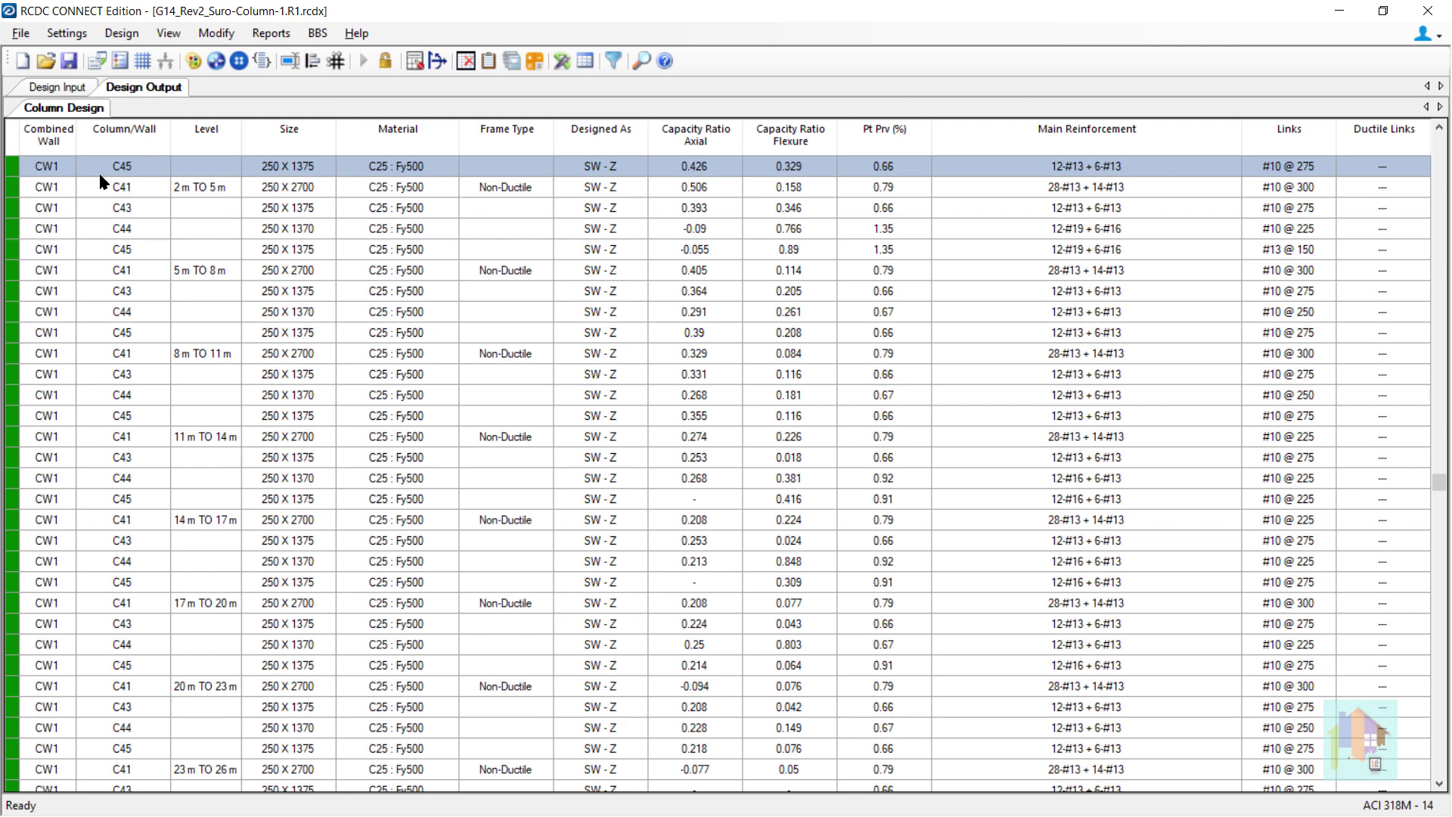
right_click(53, 167)
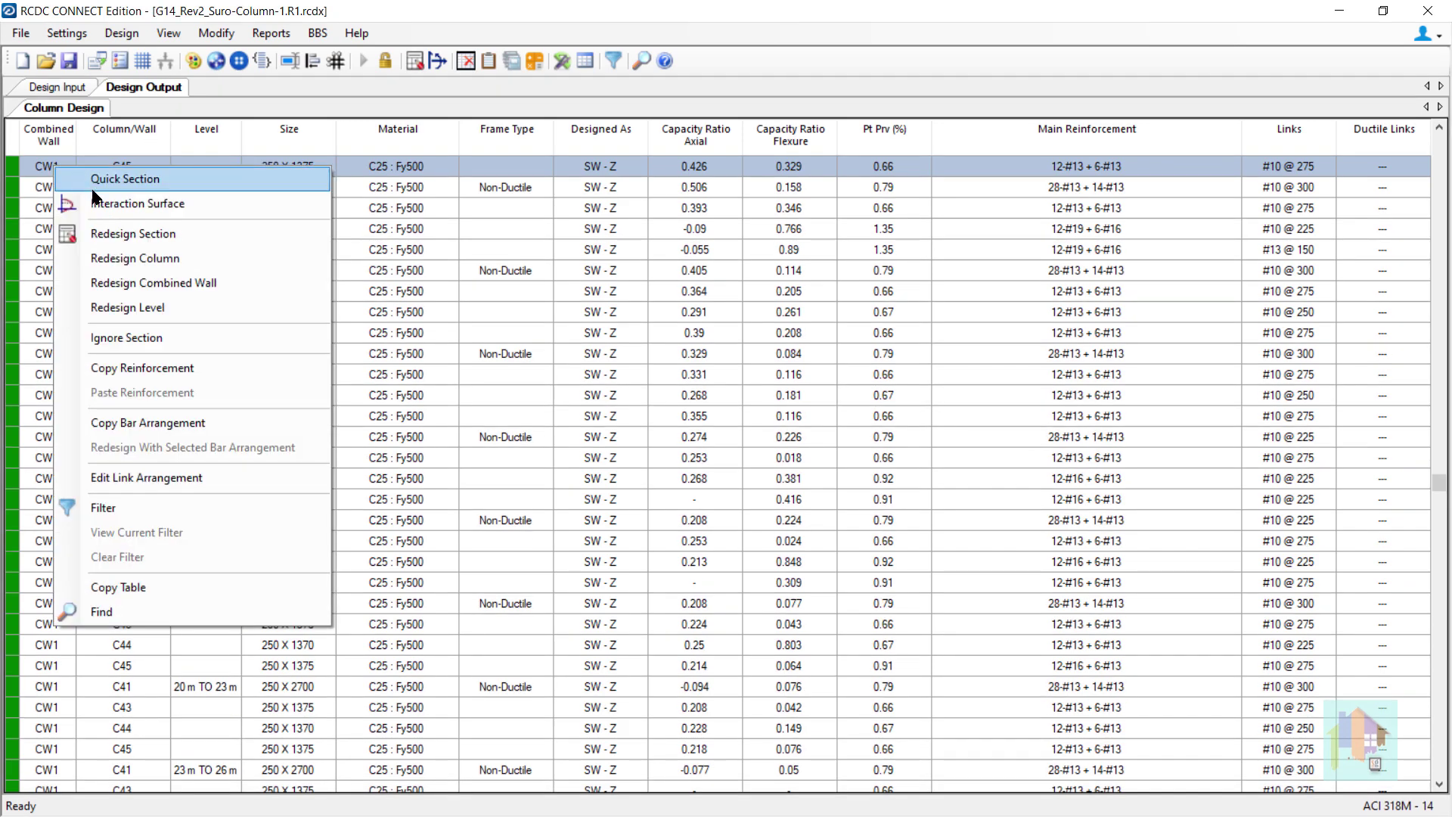
left_click(113, 232)
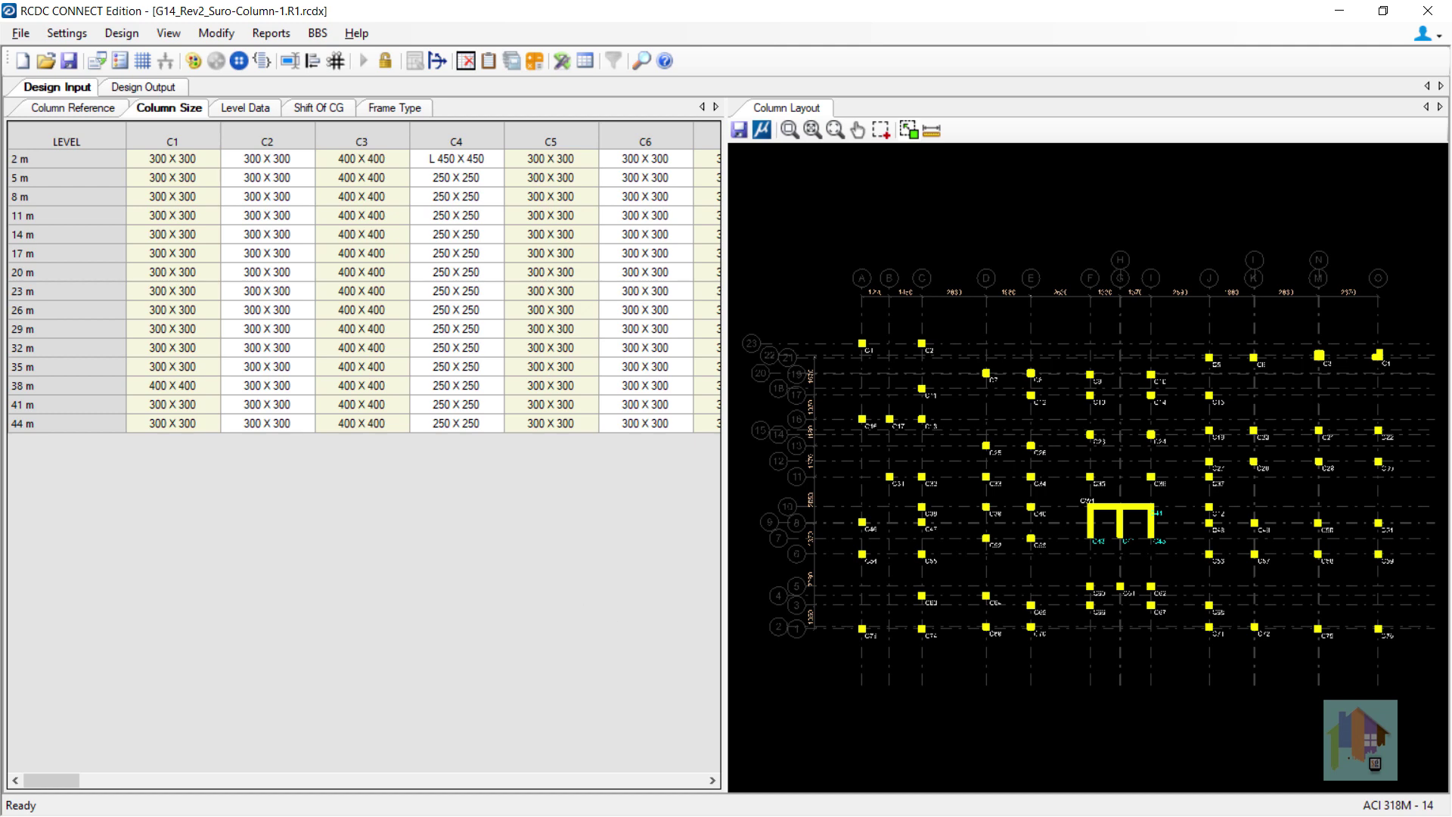
View and enlarge CW1's Quick Section reinforcement drawing, then close it and return to Design Input
left_click(1119, 522)
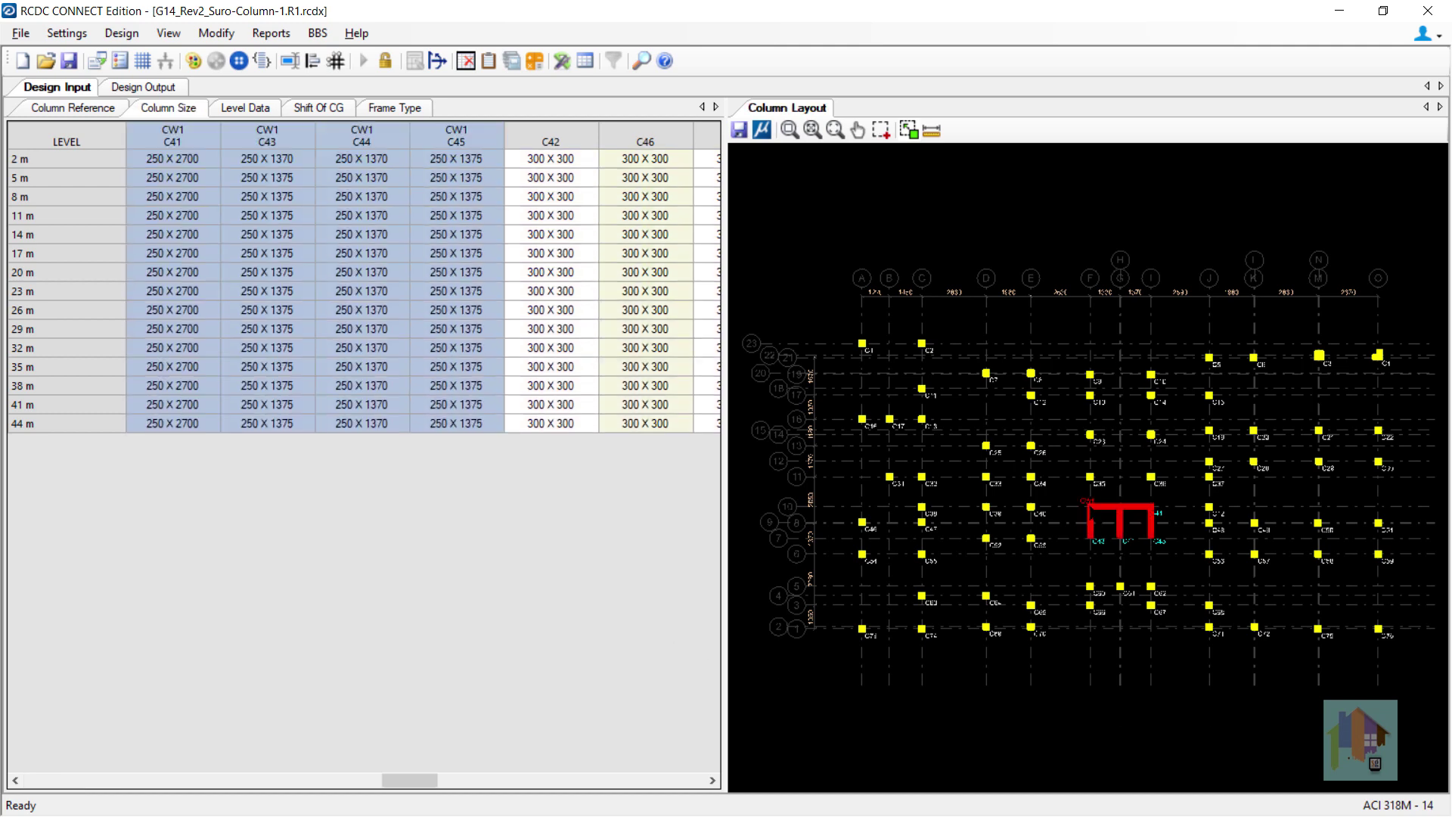
left_click(157, 90)
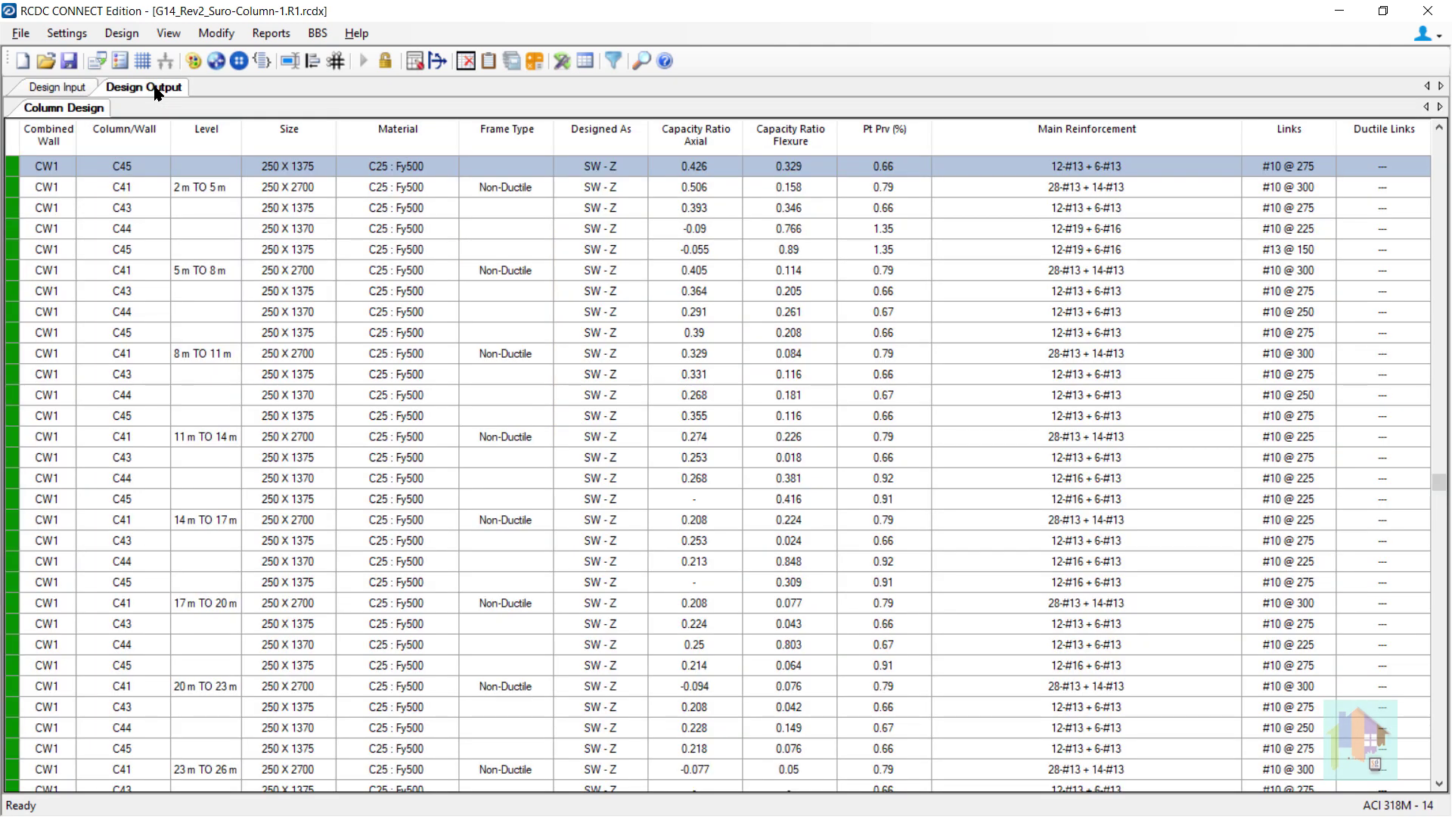
right_click(53, 166)
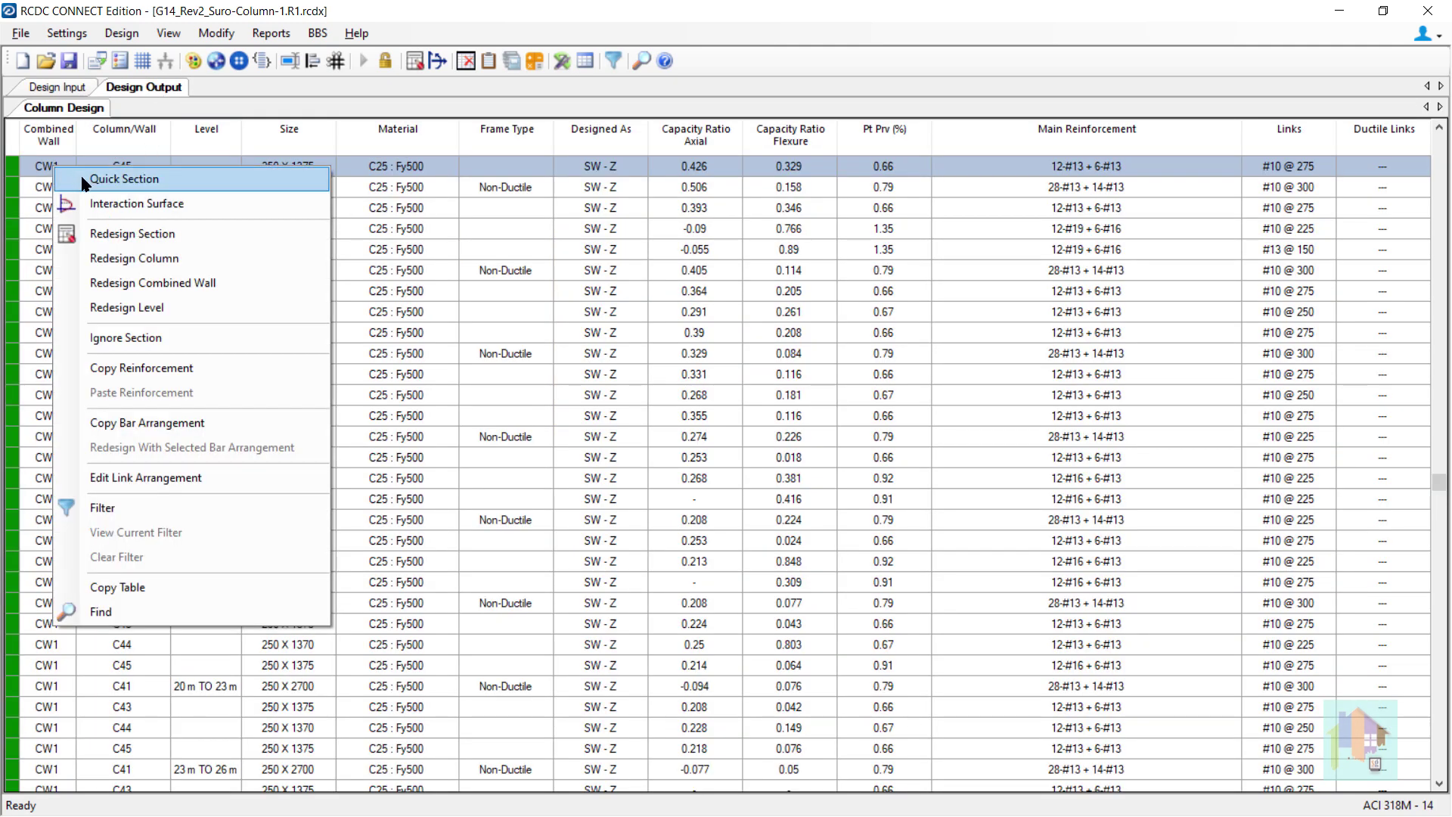
left_click(85, 179)
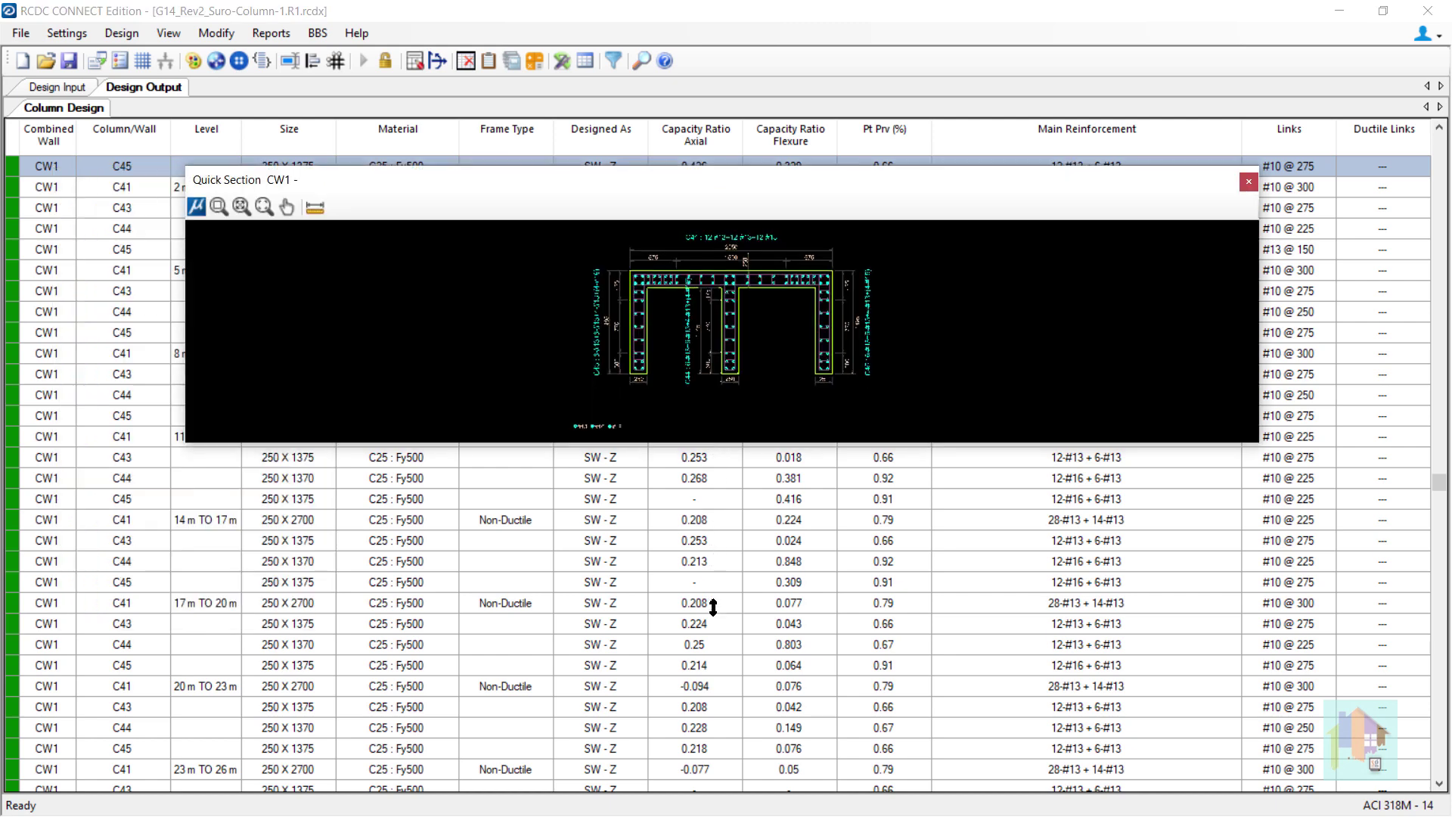
left_click_drag(713, 617, 713, 647)
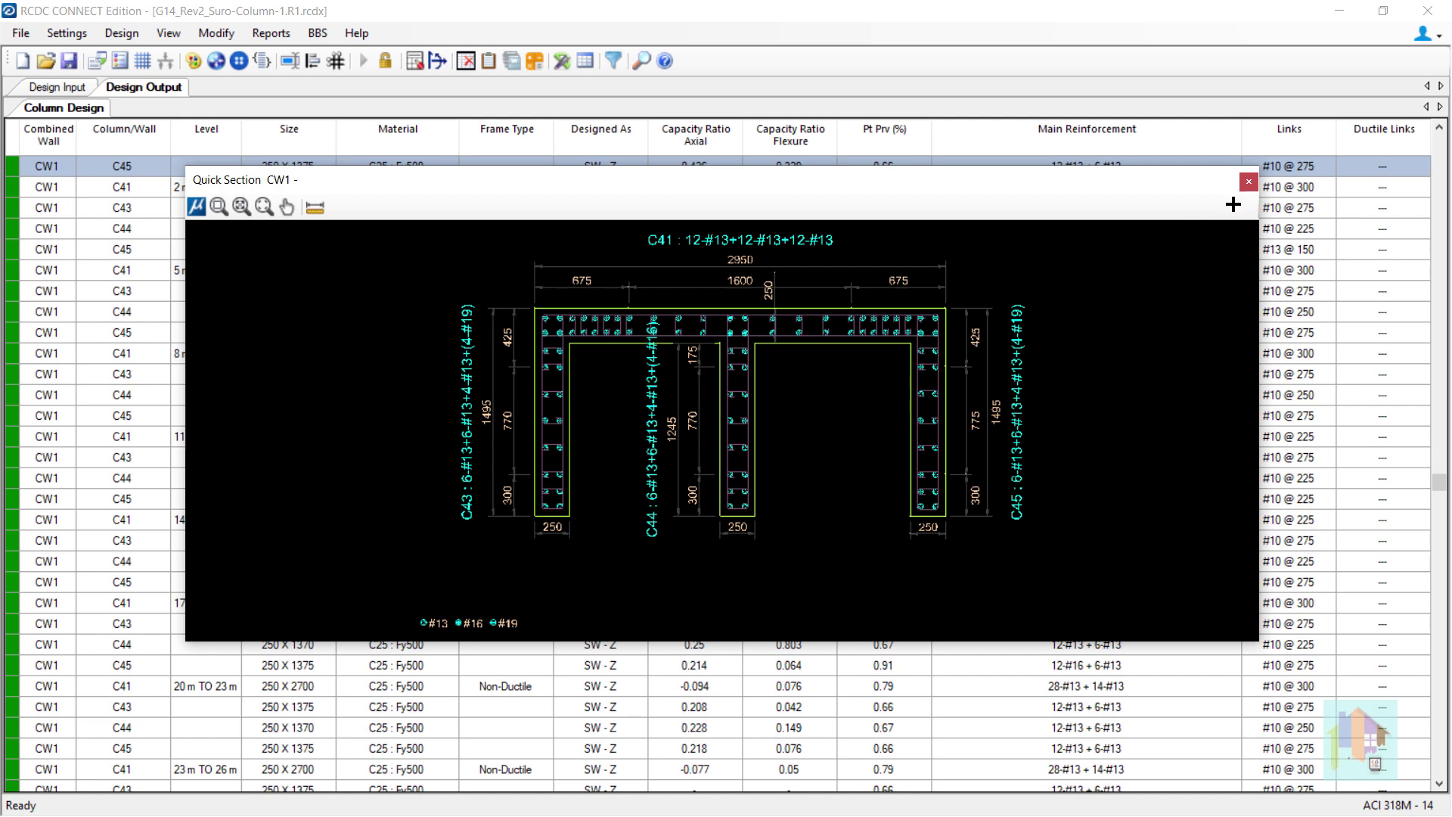
left_click(1249, 182)
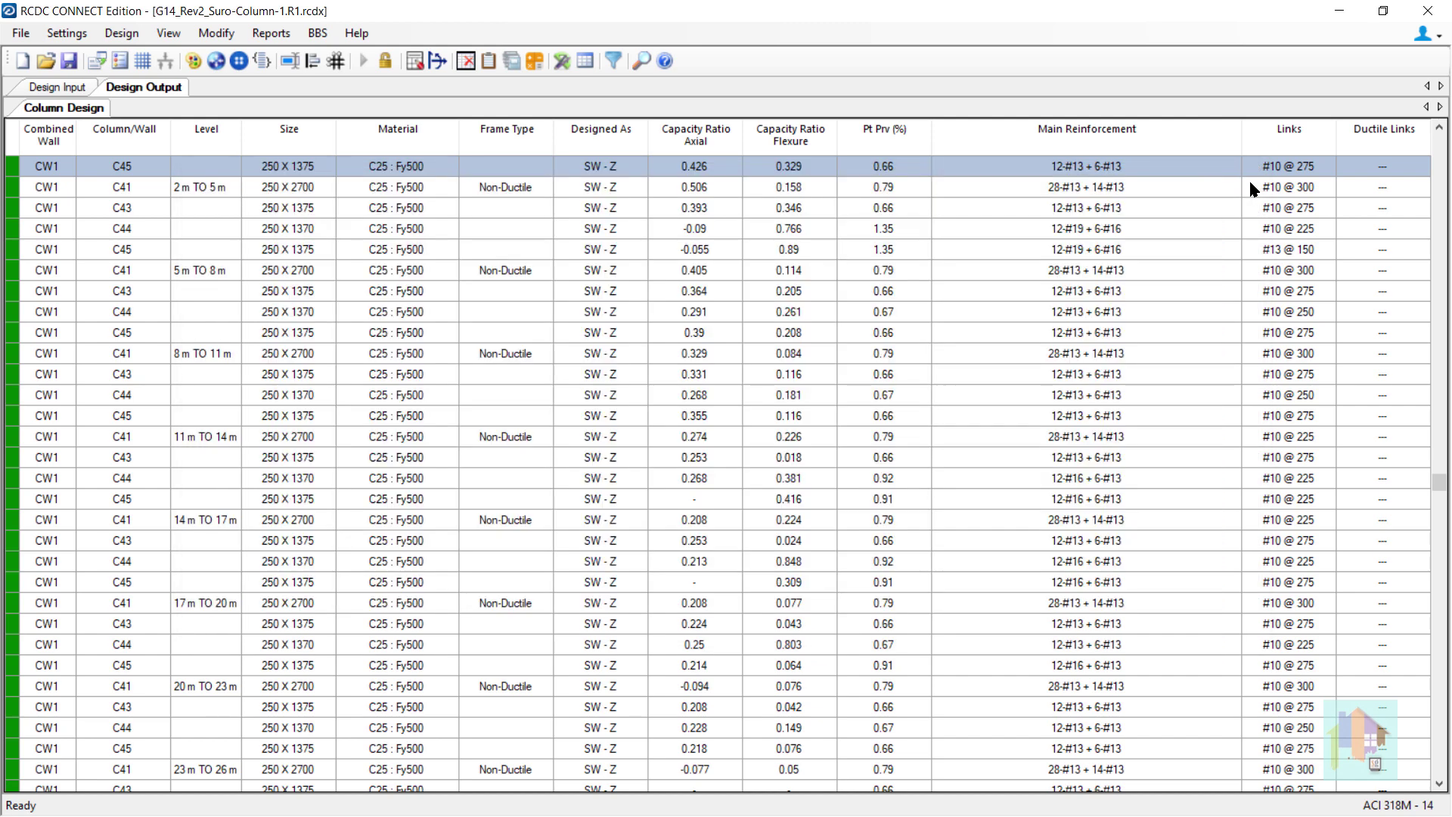
left_click(59, 87)
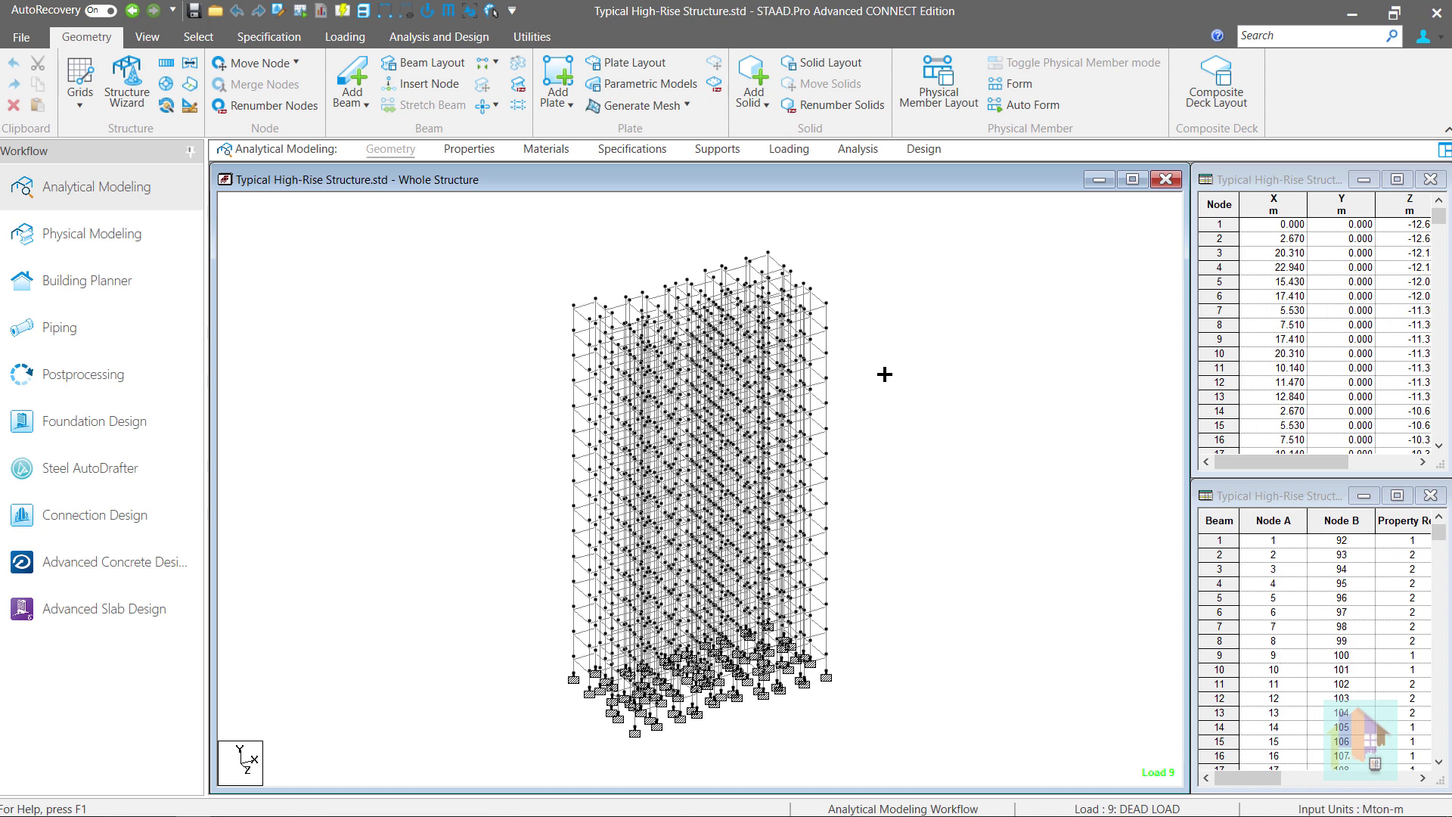
Display the saved 'typcl flr' view through Quick Commands > Open View
right_click(886, 375)
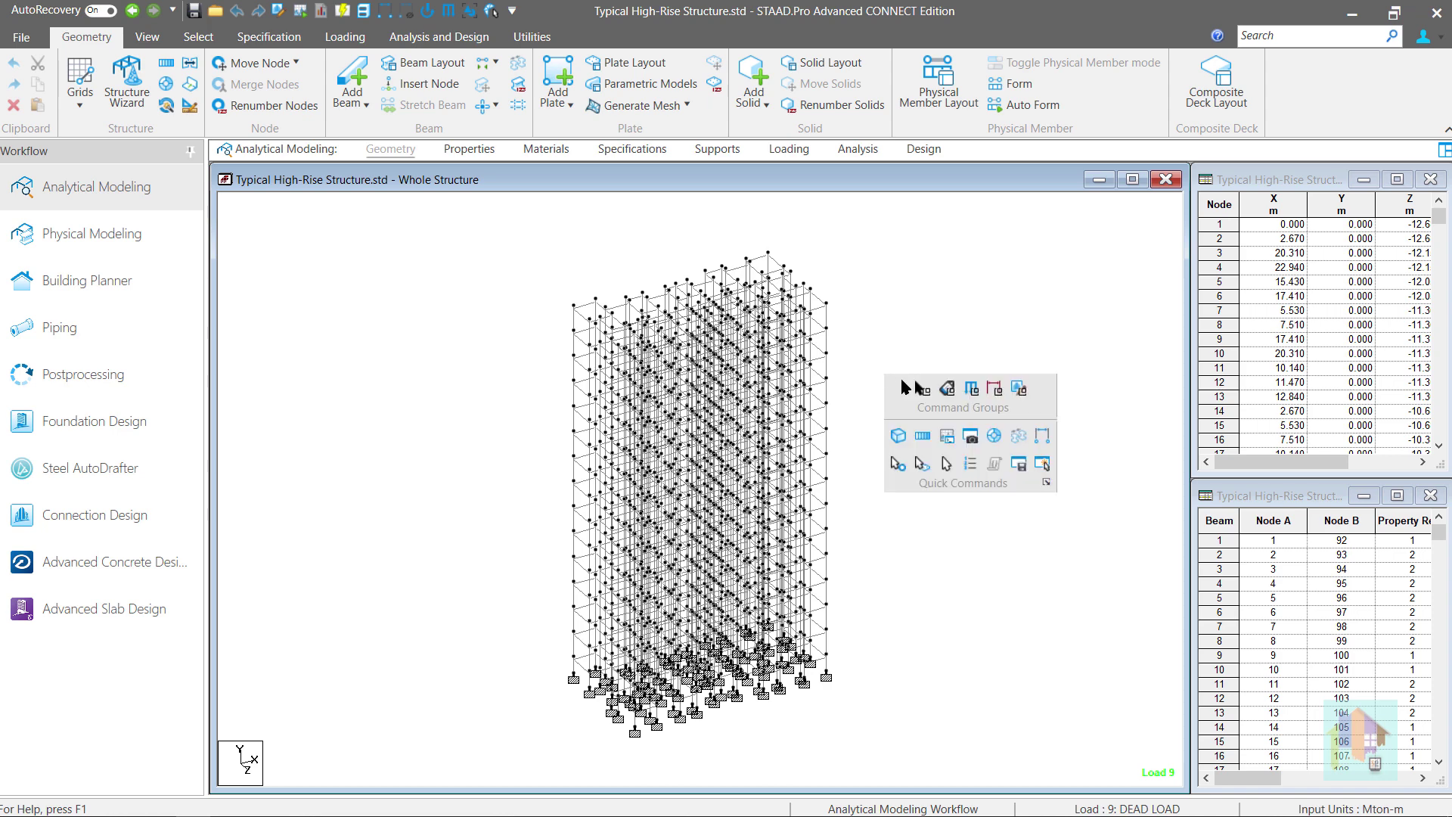
left_click(1042, 464)
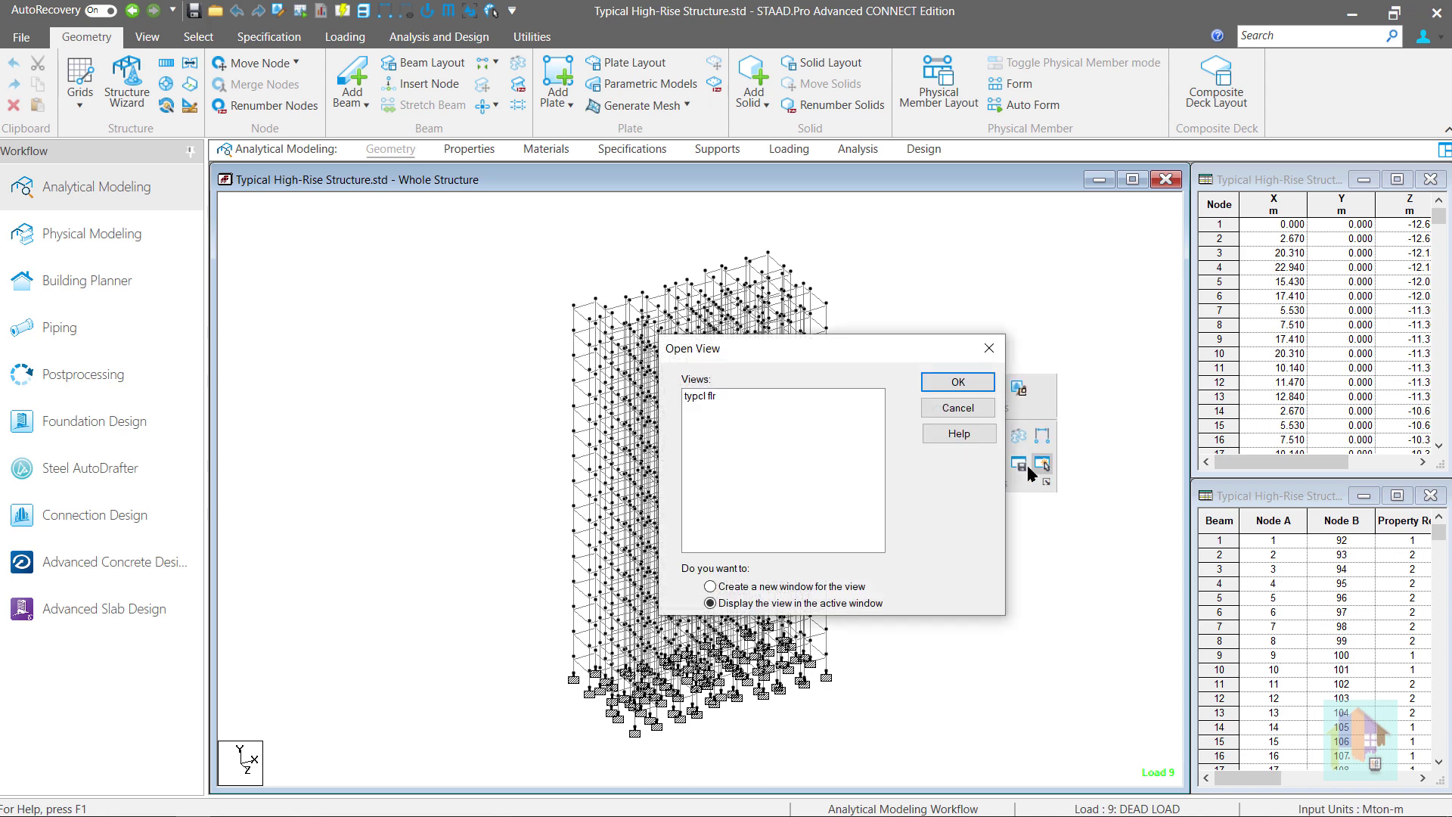
left_click(704, 397)
double_click(704, 397)
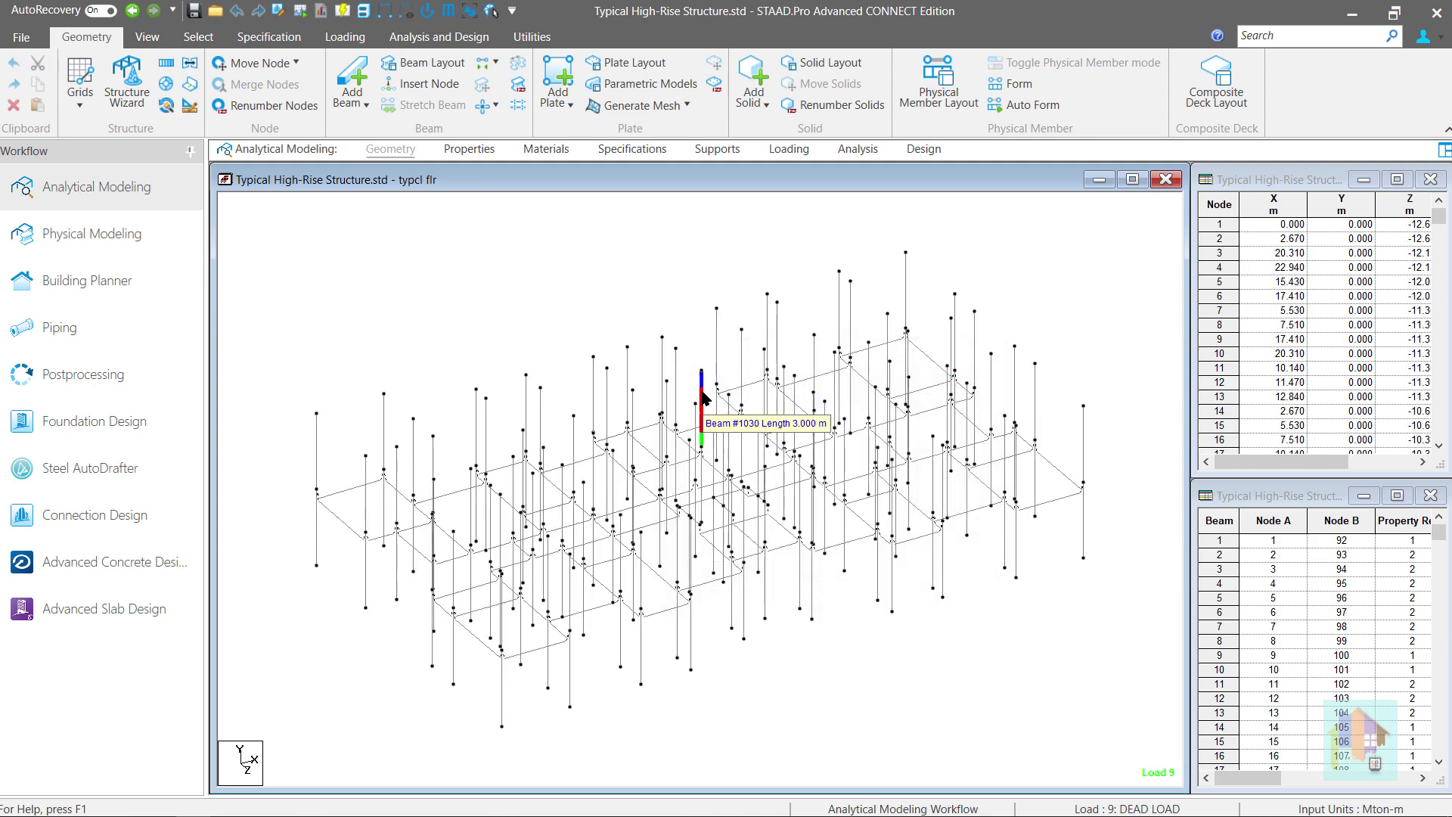
Inspect the Rect 3.00x0.23 wall section and the members it is assigned to
left_click(469, 150)
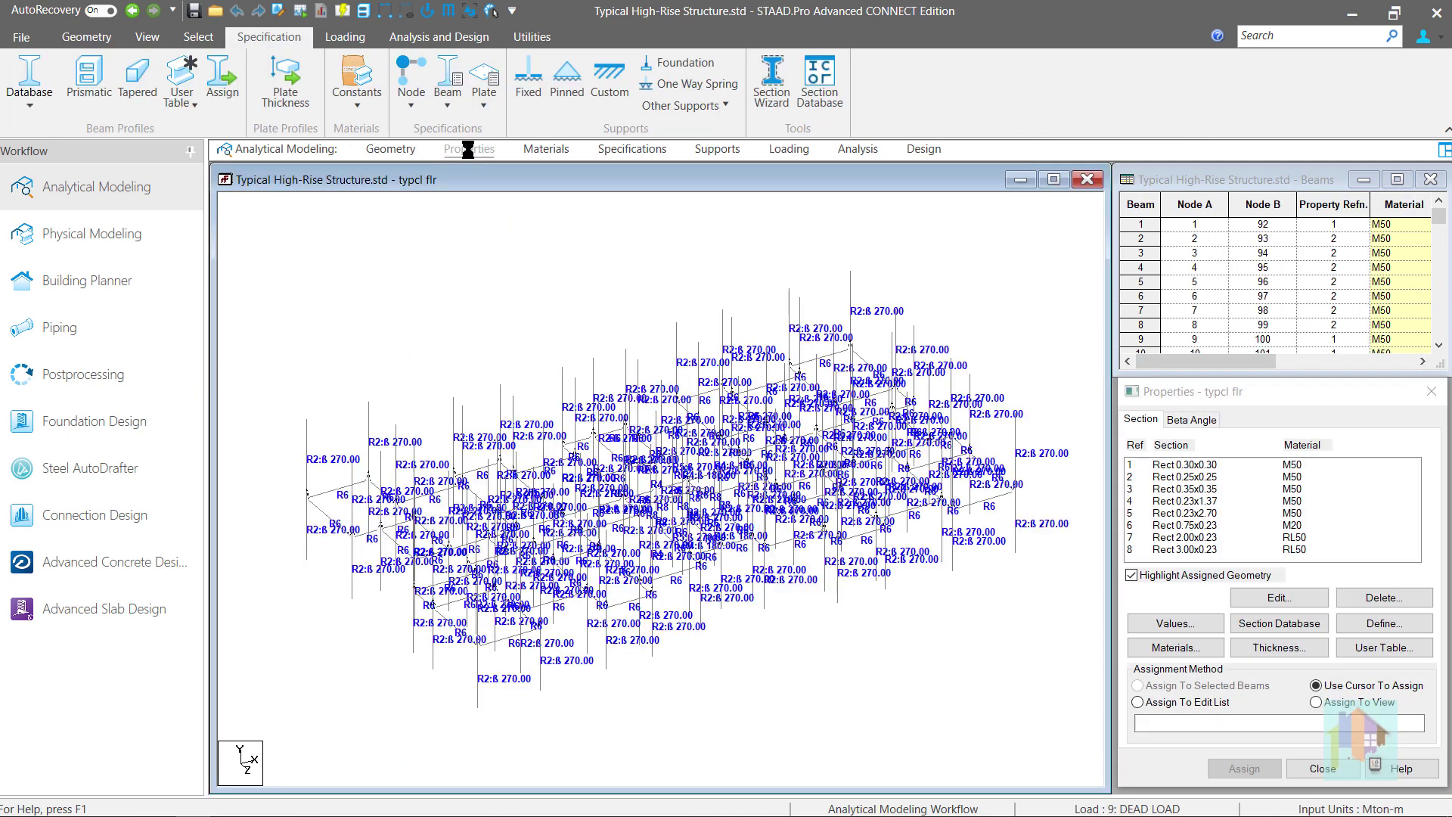
left_click(1194, 550)
double_click(1192, 551)
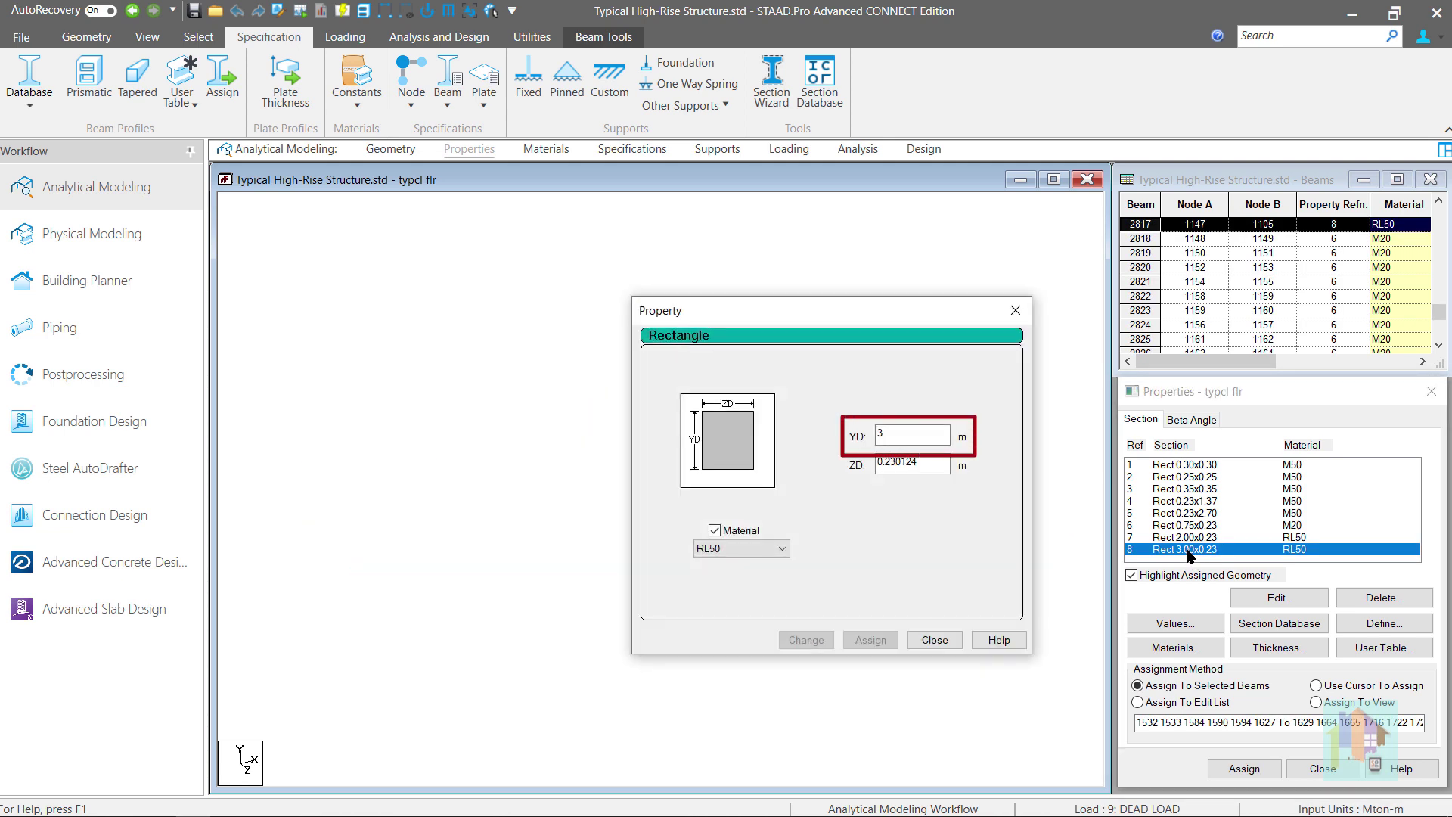
left_click(1016, 310)
Tile a 3D rendering of the typical floor beside the line view, zoomed and rotated on the wall core
right_click(965, 637)
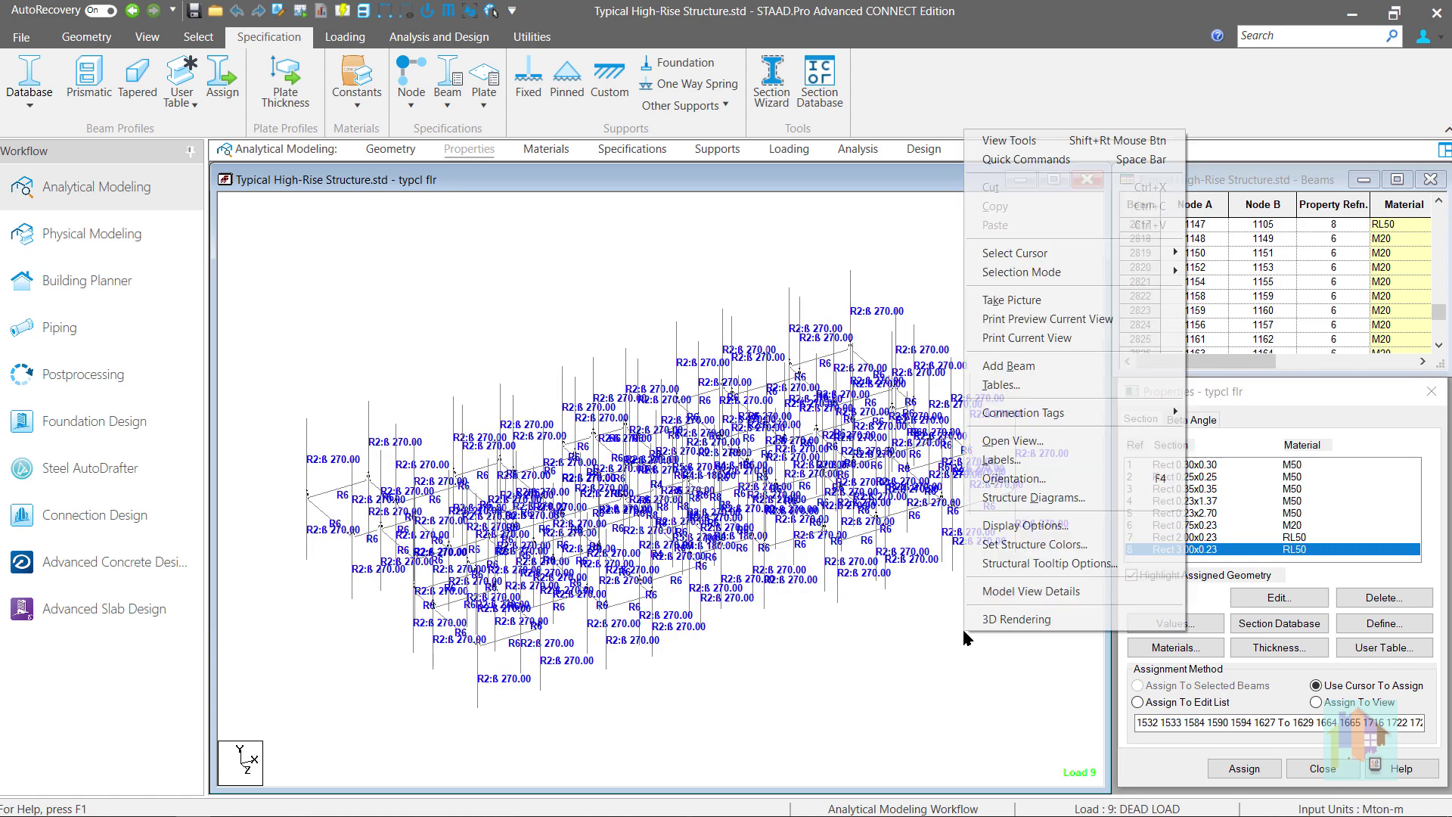
left_click(1016, 620)
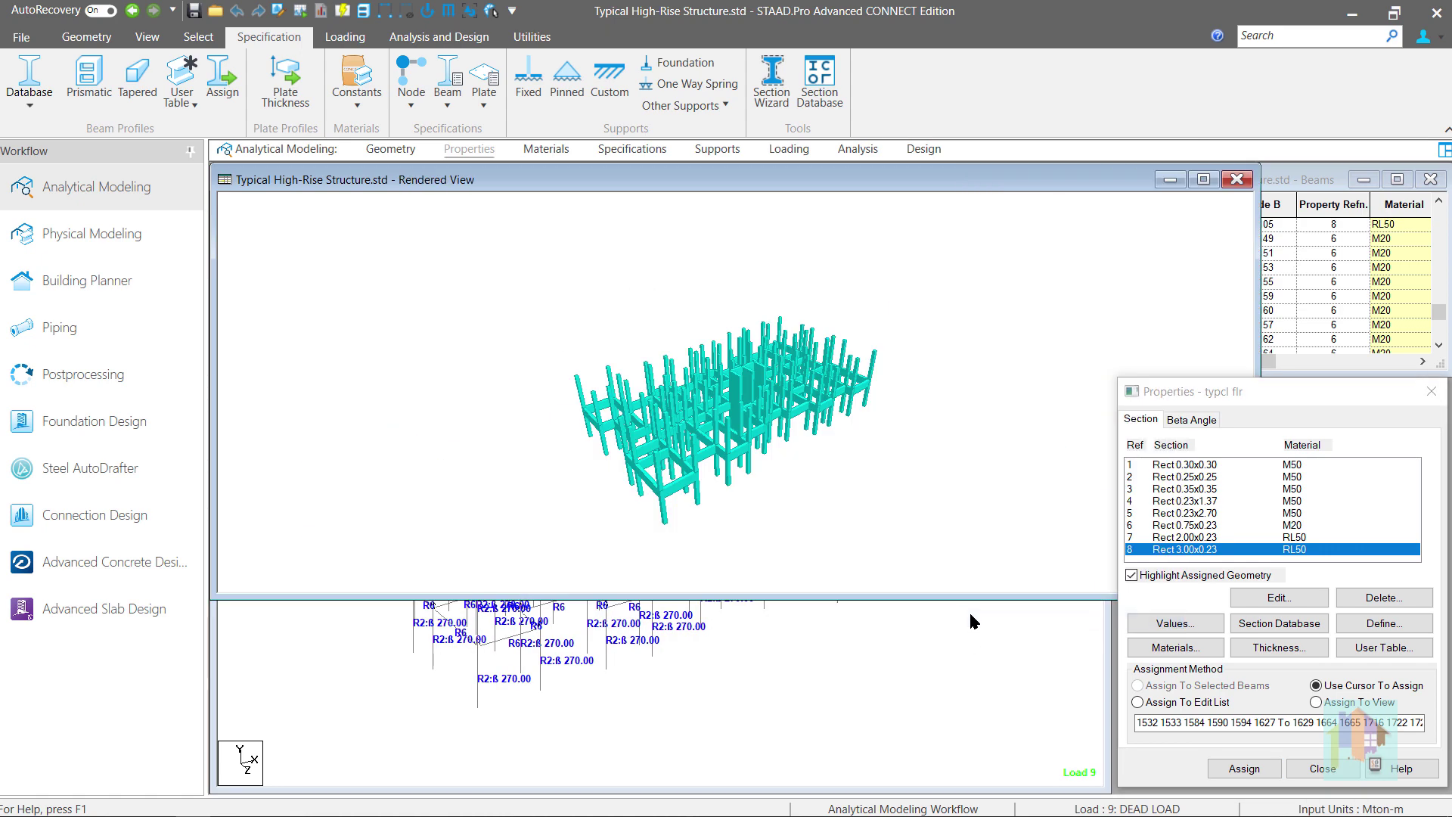
left_click(148, 37)
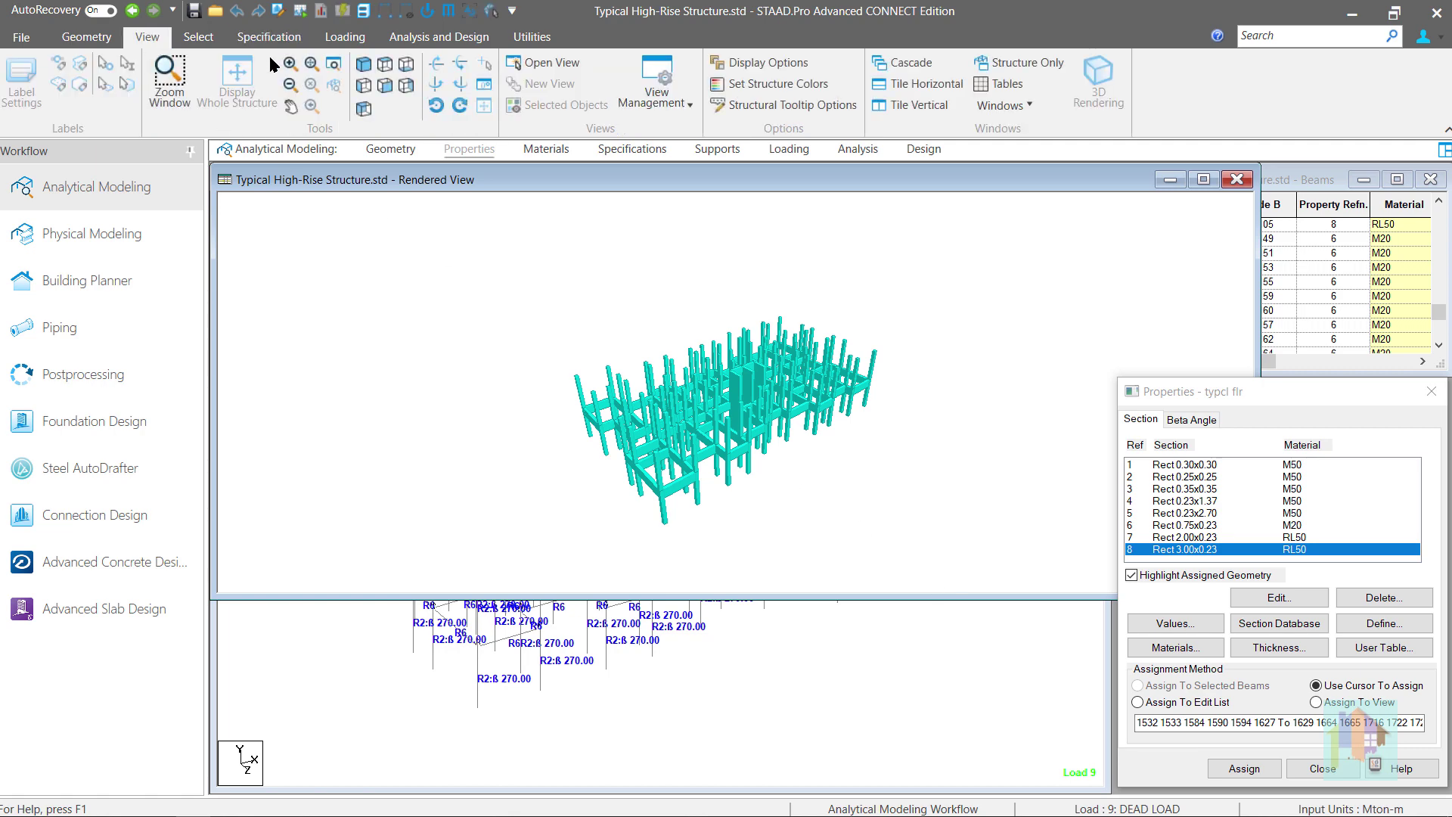
left_click(907, 107)
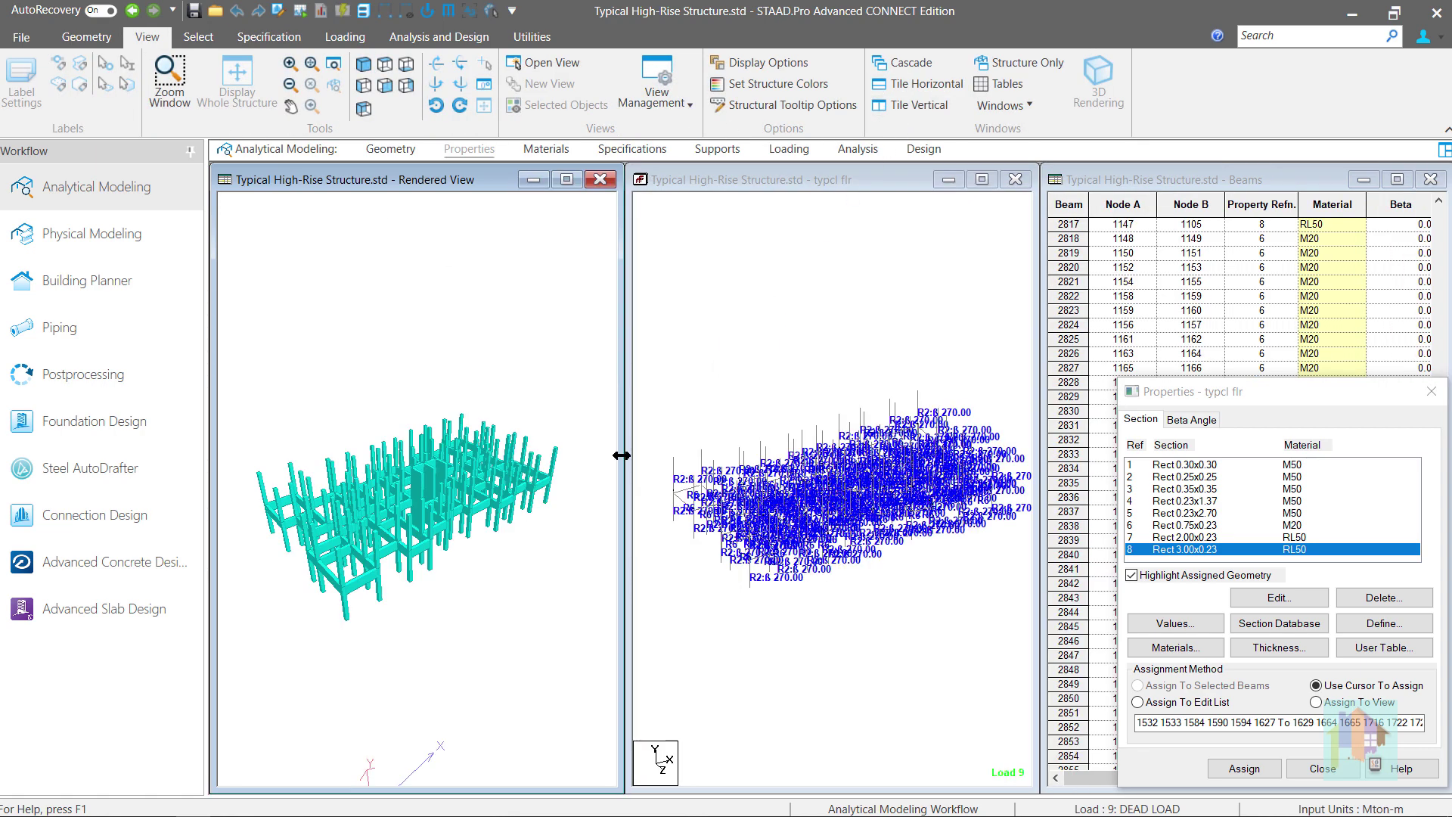
left_click_drag(374, 310, 493, 584)
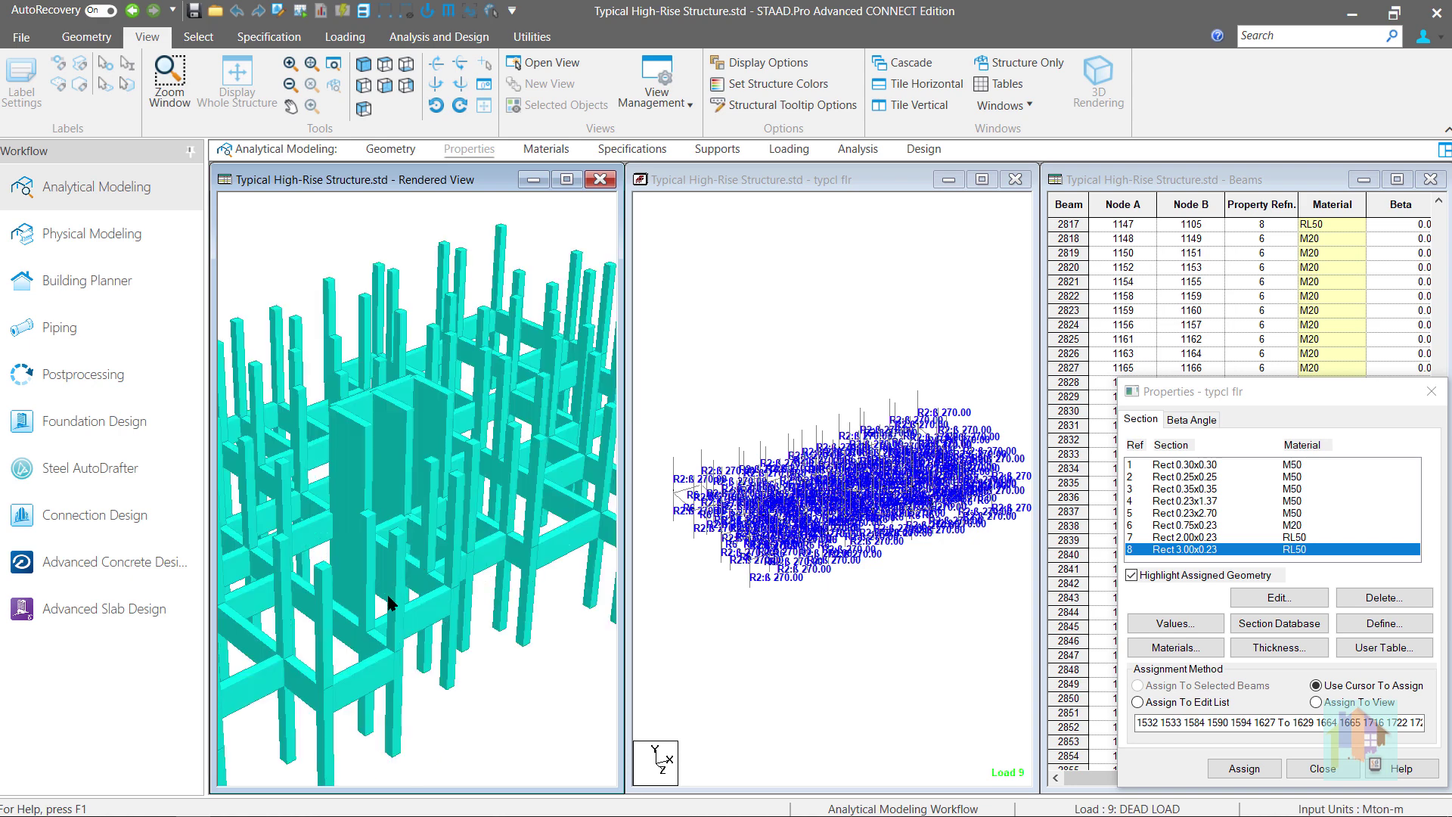
mouse_move(388, 603)
left_mouse_down()
mouse_move(434, 603)
mouse_move(412, 606)
left_mouse_up()
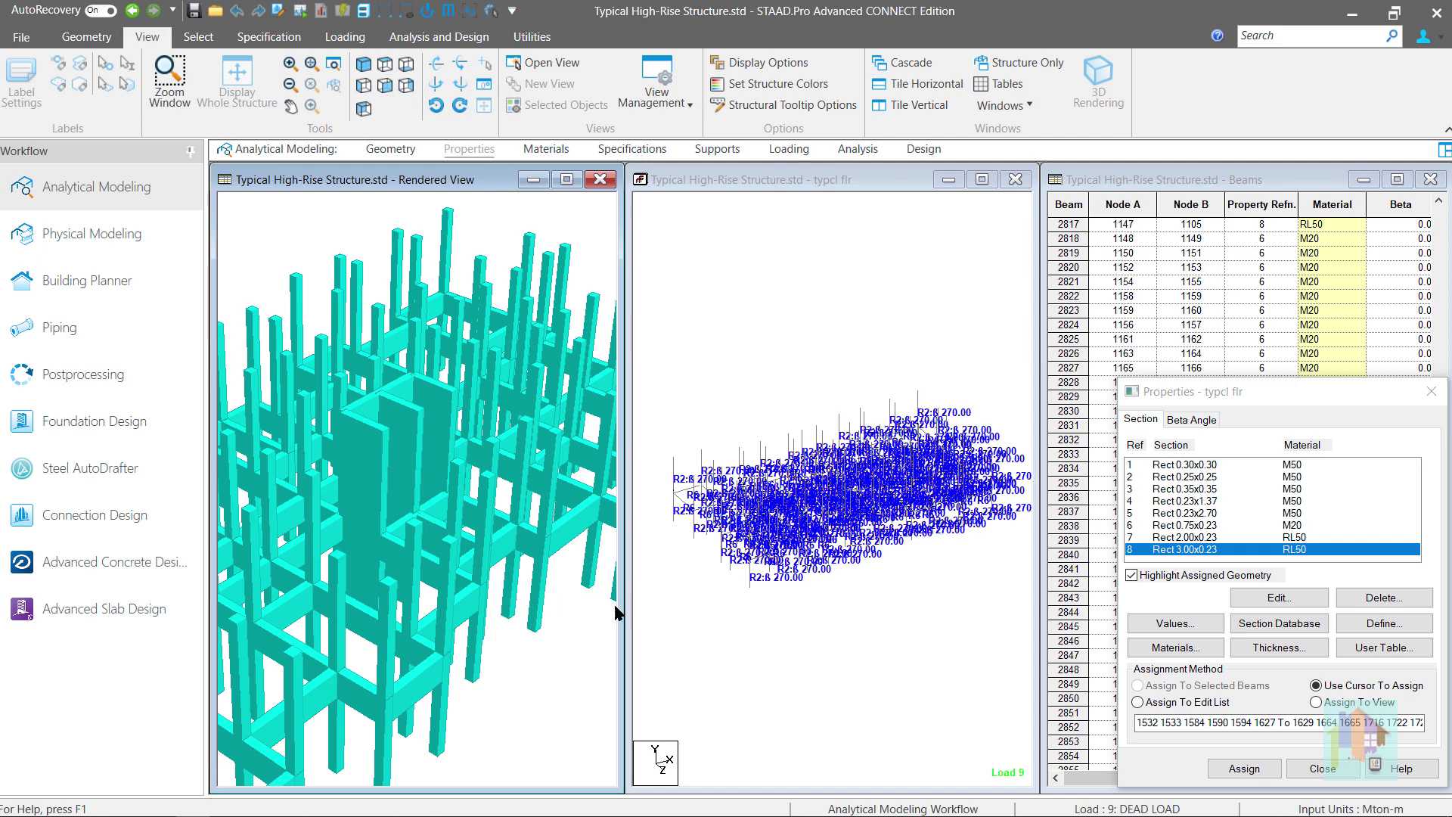
left_click(99, 39)
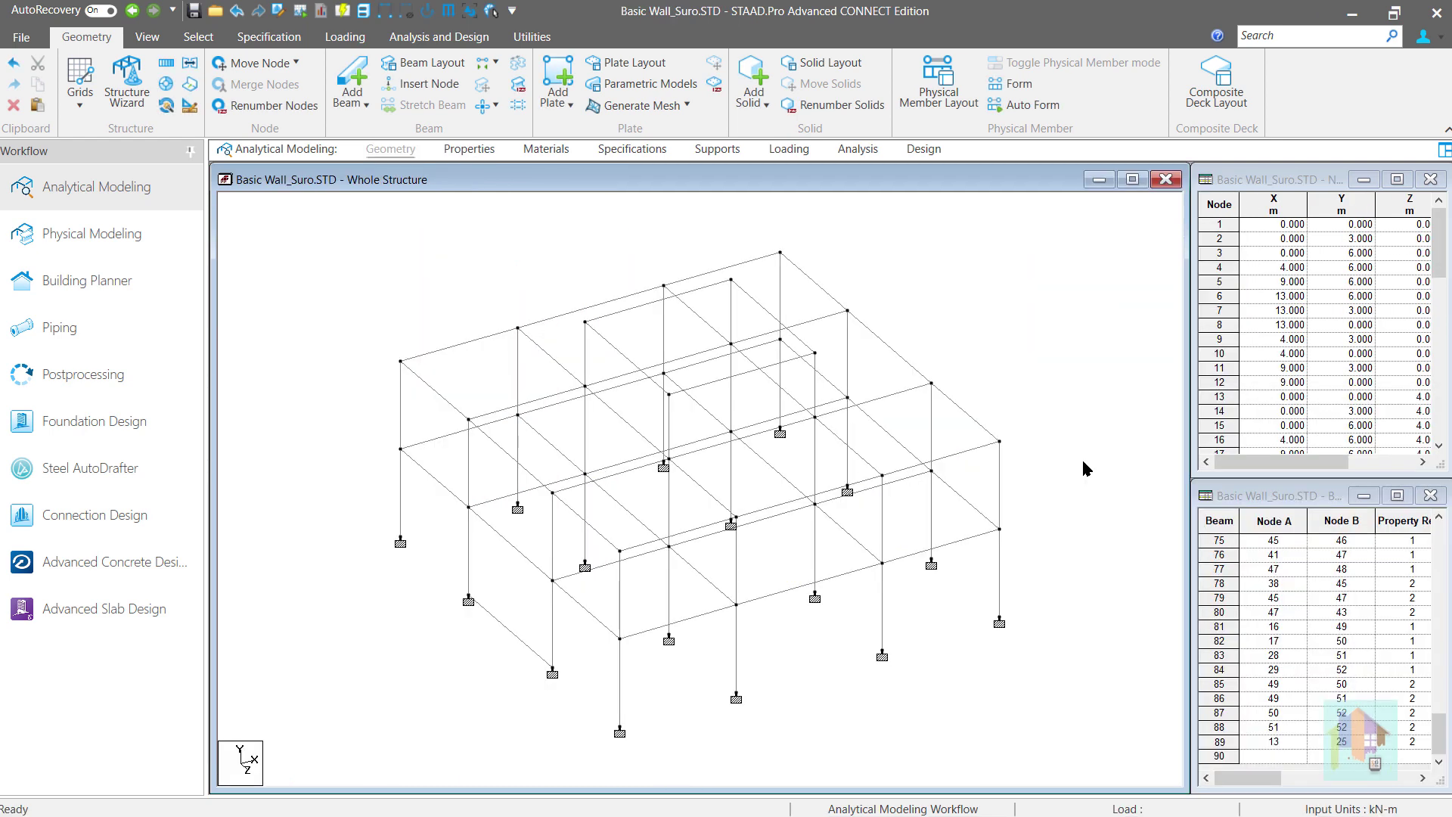
Fill the left wall bay between its four nodes with one new plate, then clear the selection
left_click(677, 110)
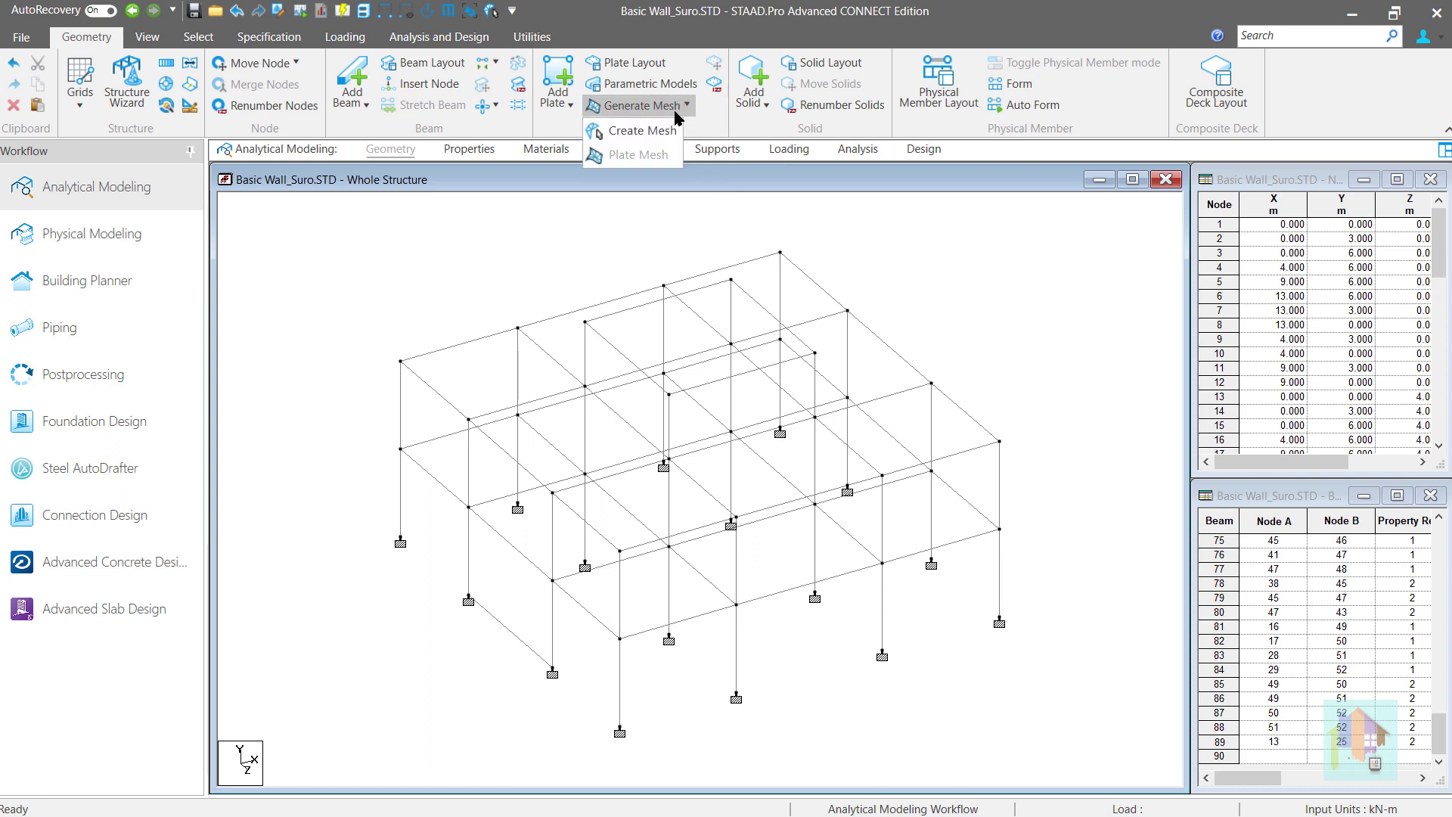
left_click(677, 114)
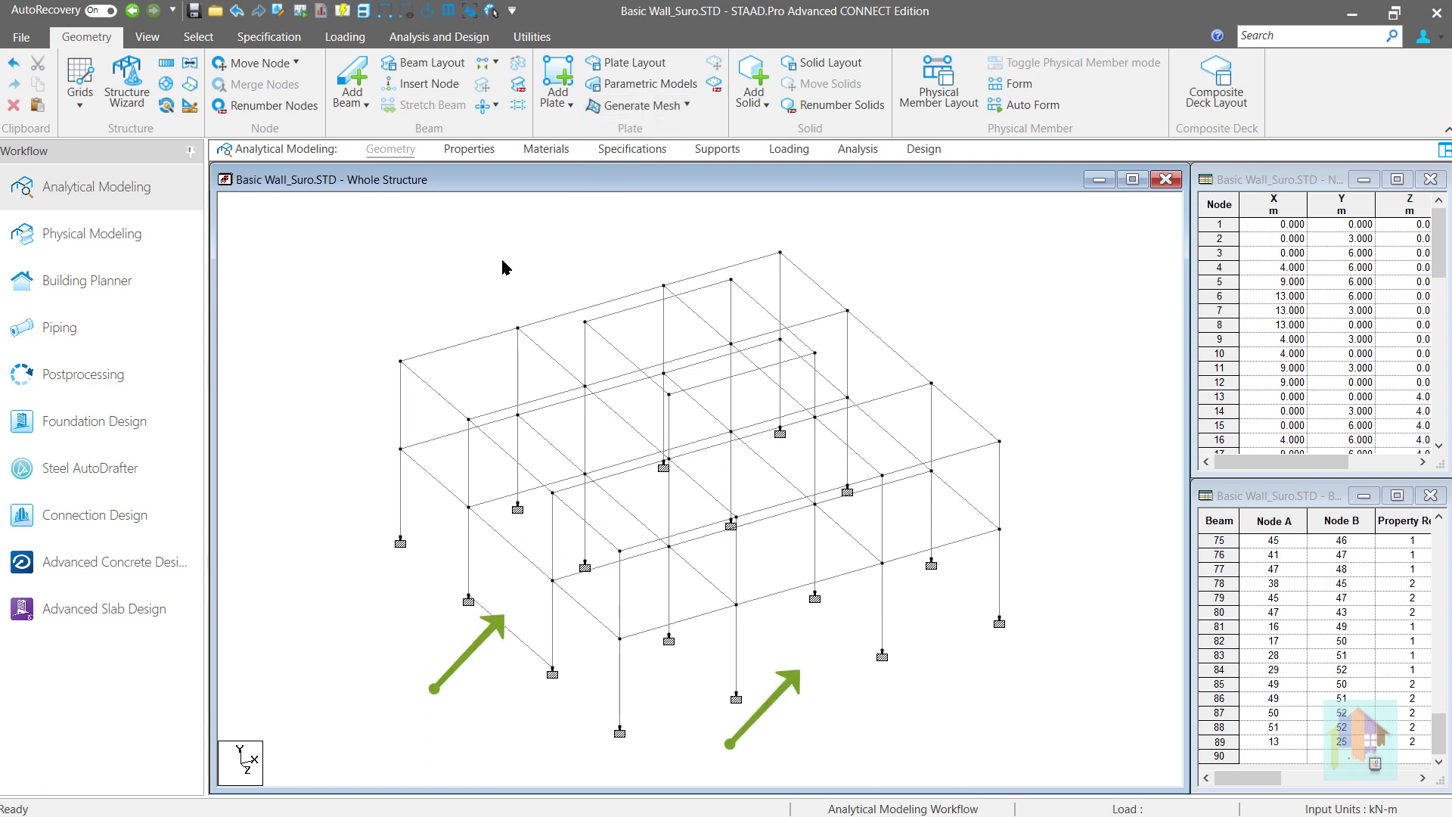
left_click(553, 671)
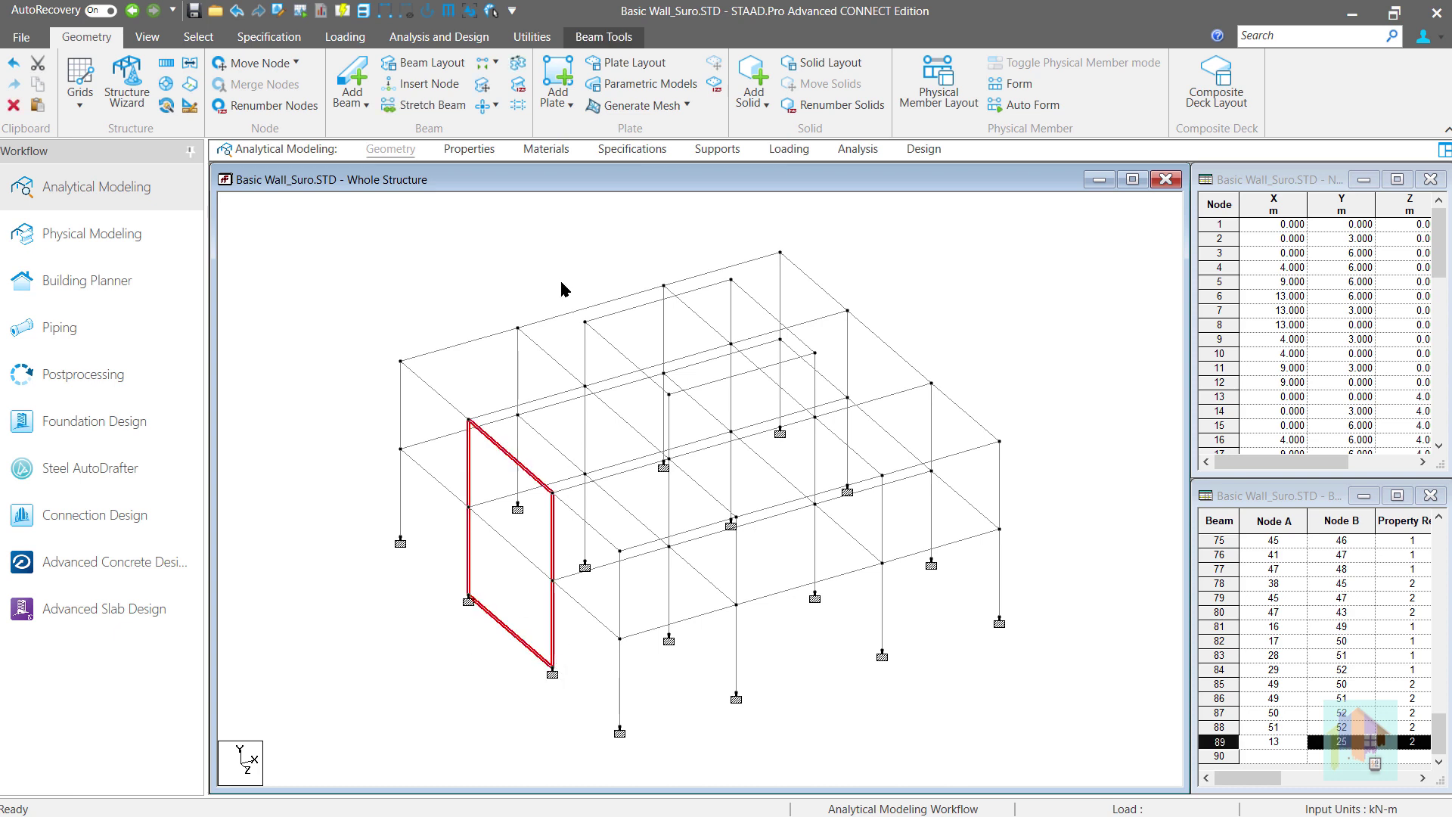
left_click(562, 114)
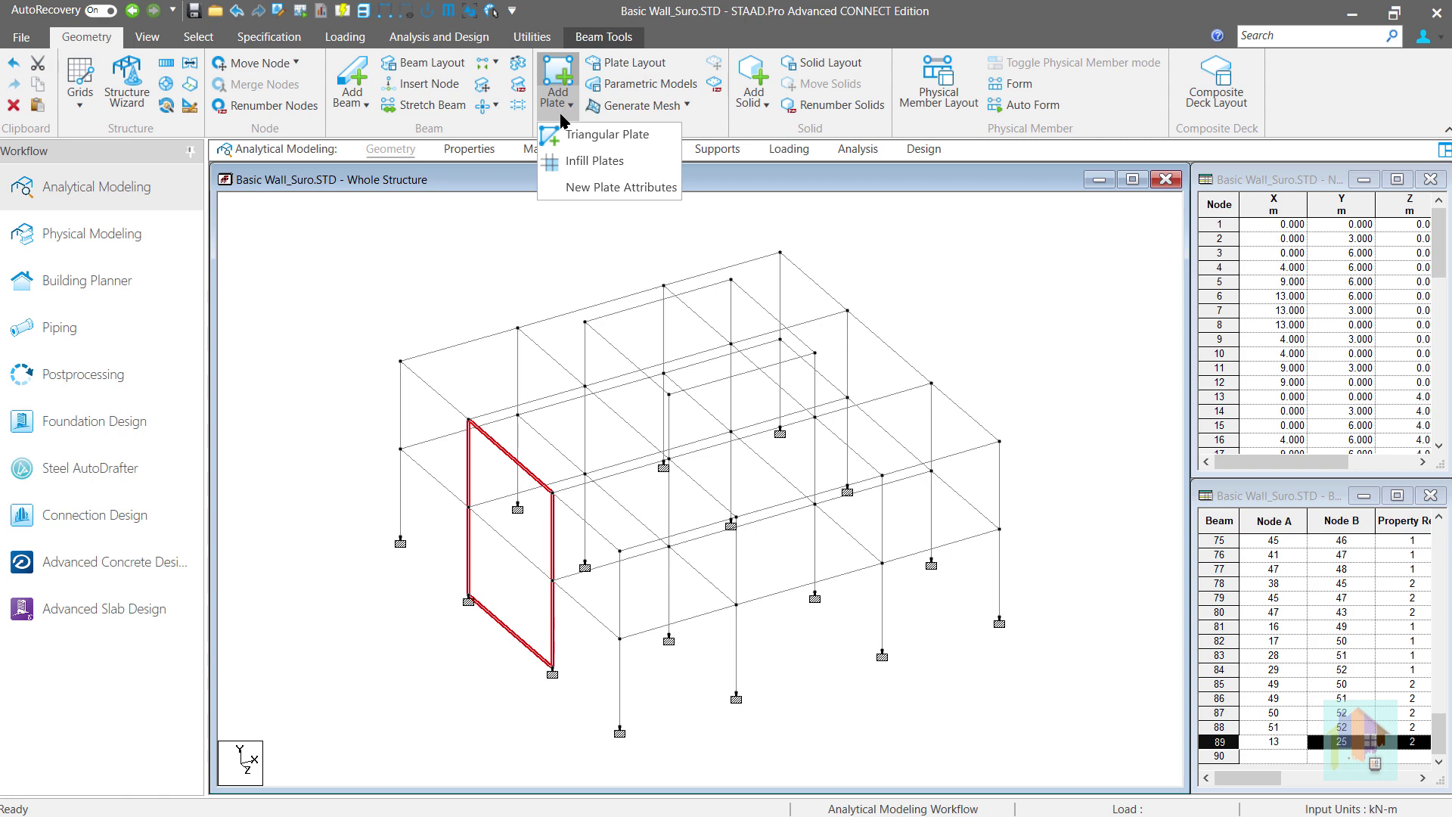
left_click(575, 162)
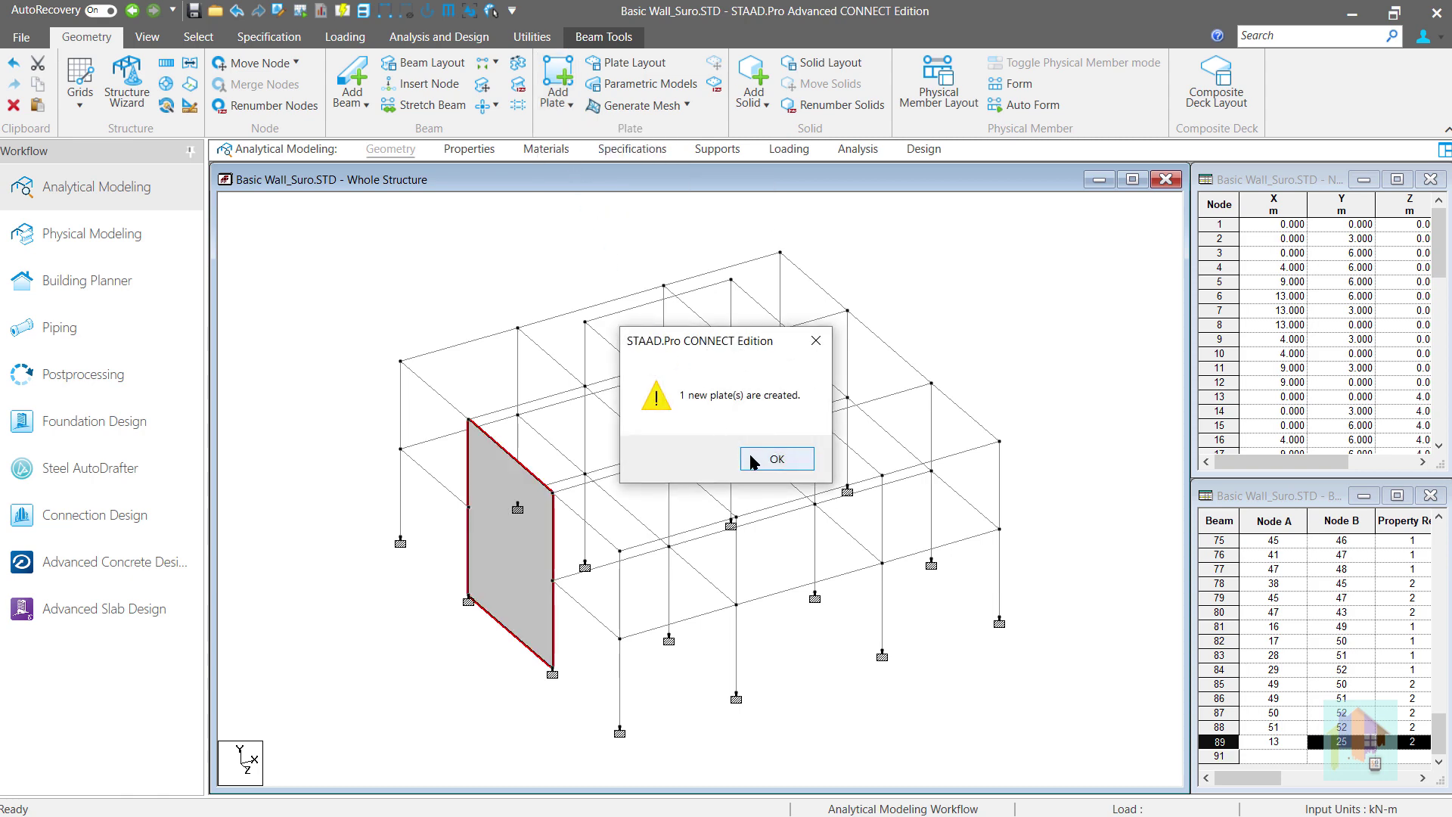
left_click(749, 458)
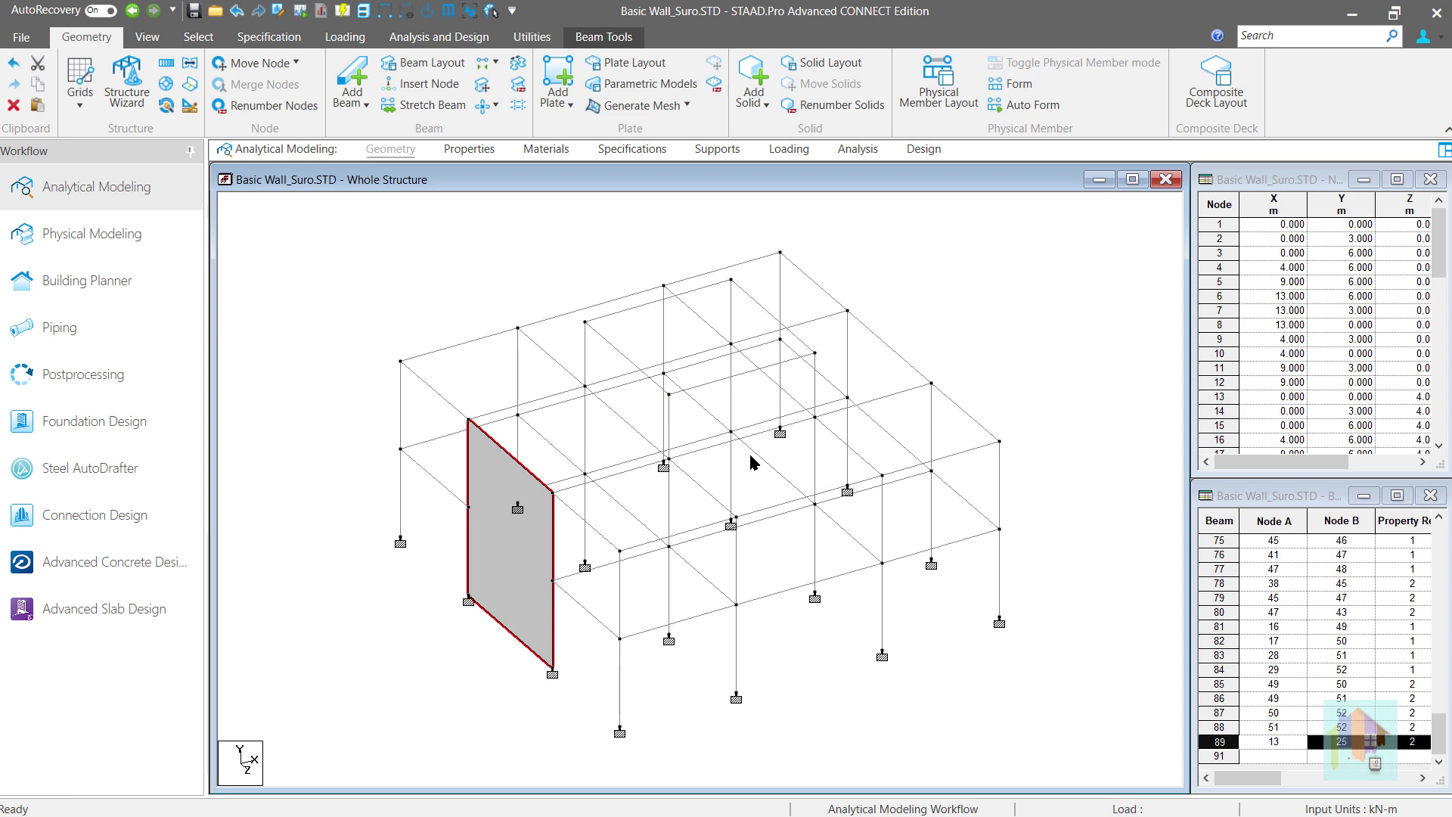
left_click(751, 459)
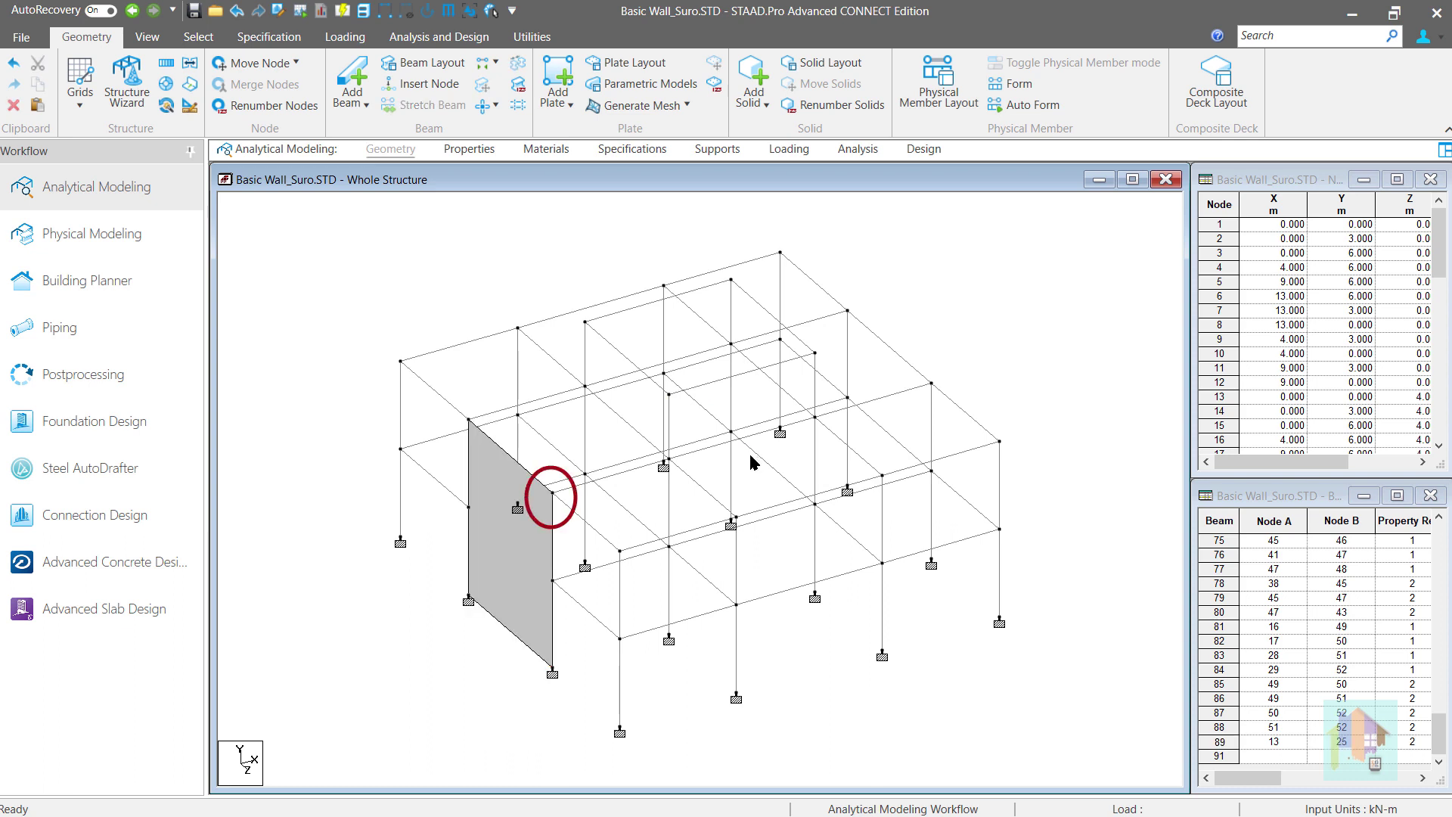
Mesh the selected left wall plate into 10 × 10 quadrilateral plates with Generate Plate Mesh
right_click(753, 461)
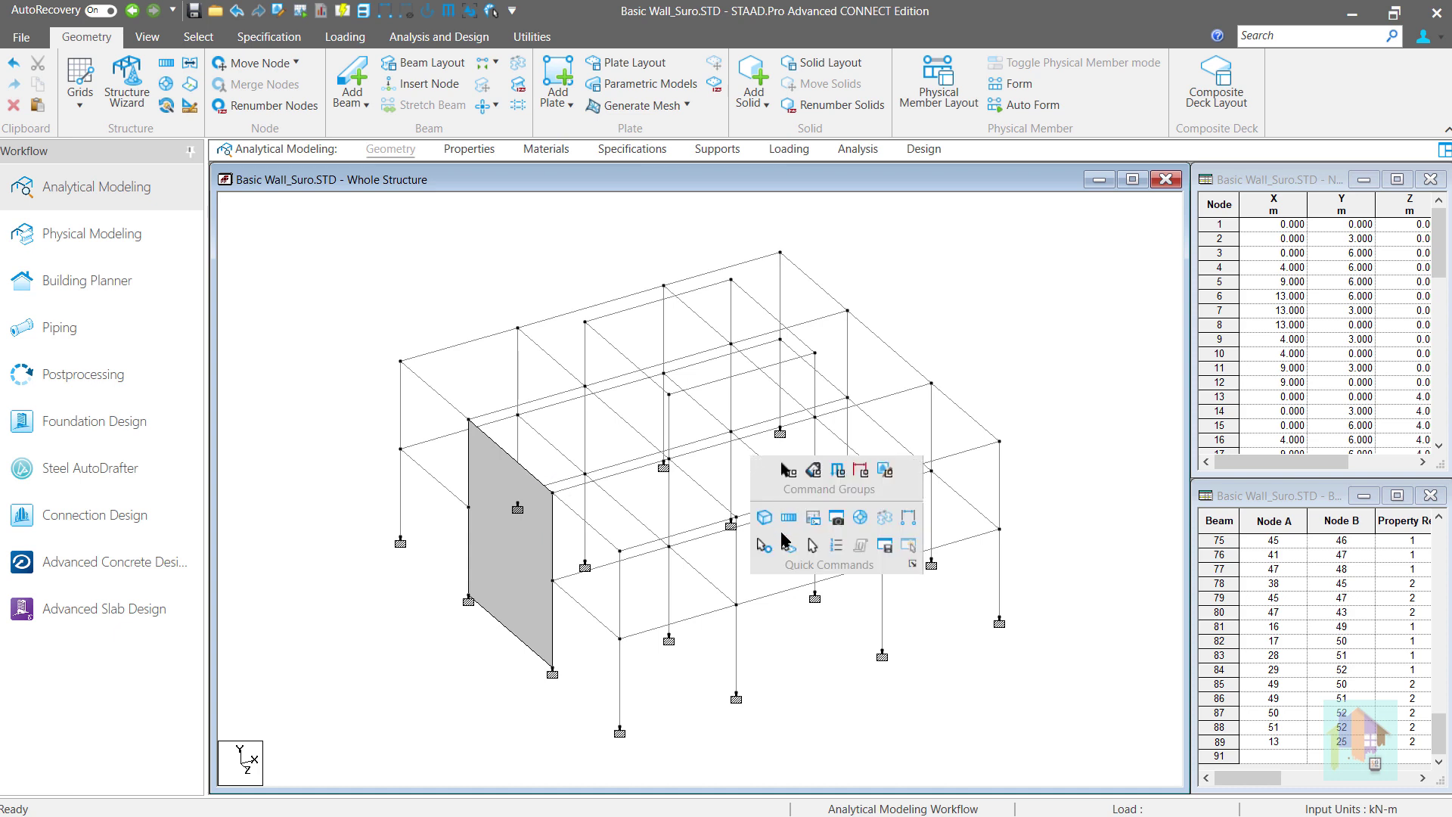
left_click(787, 547)
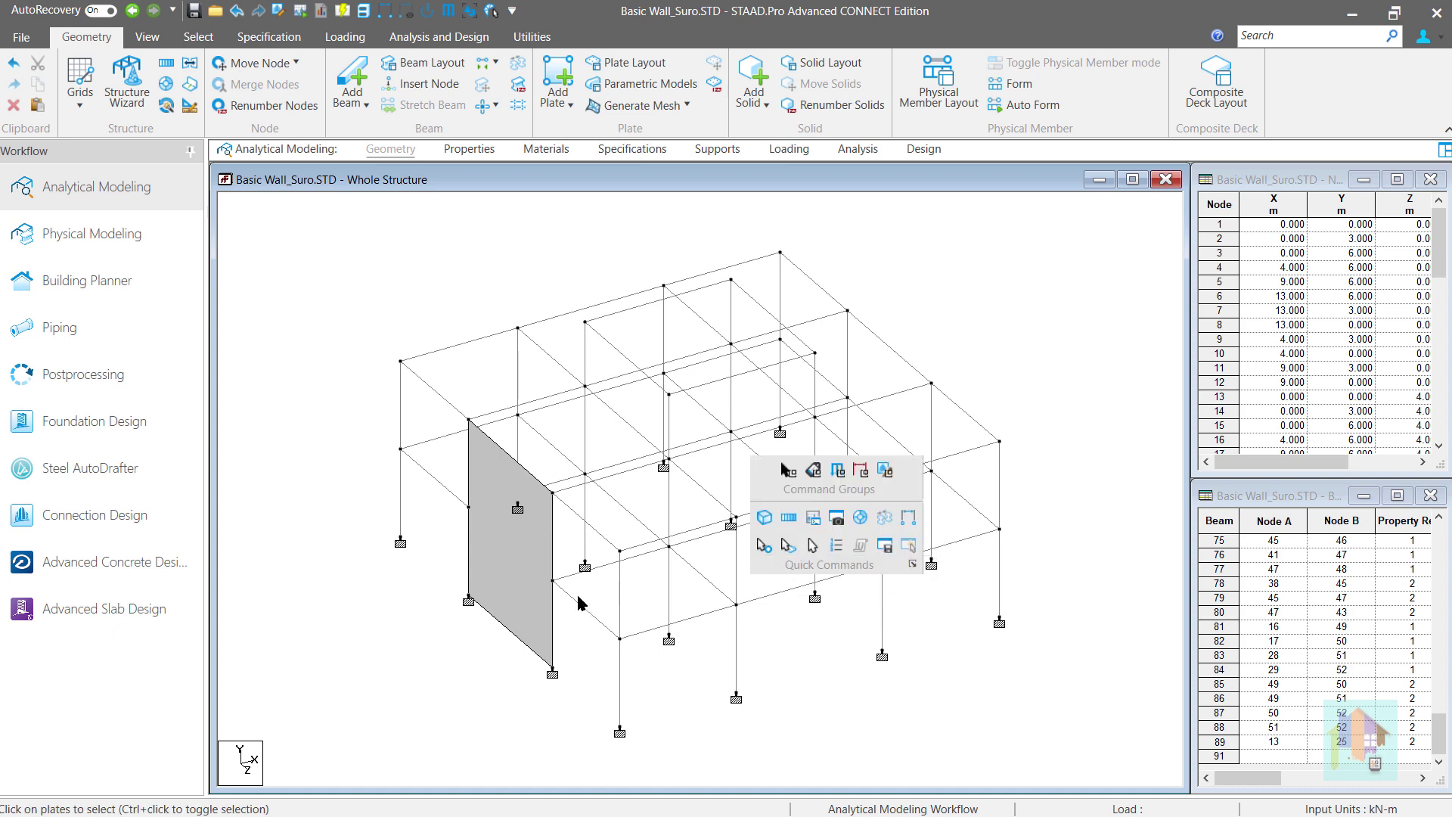
left_click(531, 605)
right_click(515, 598)
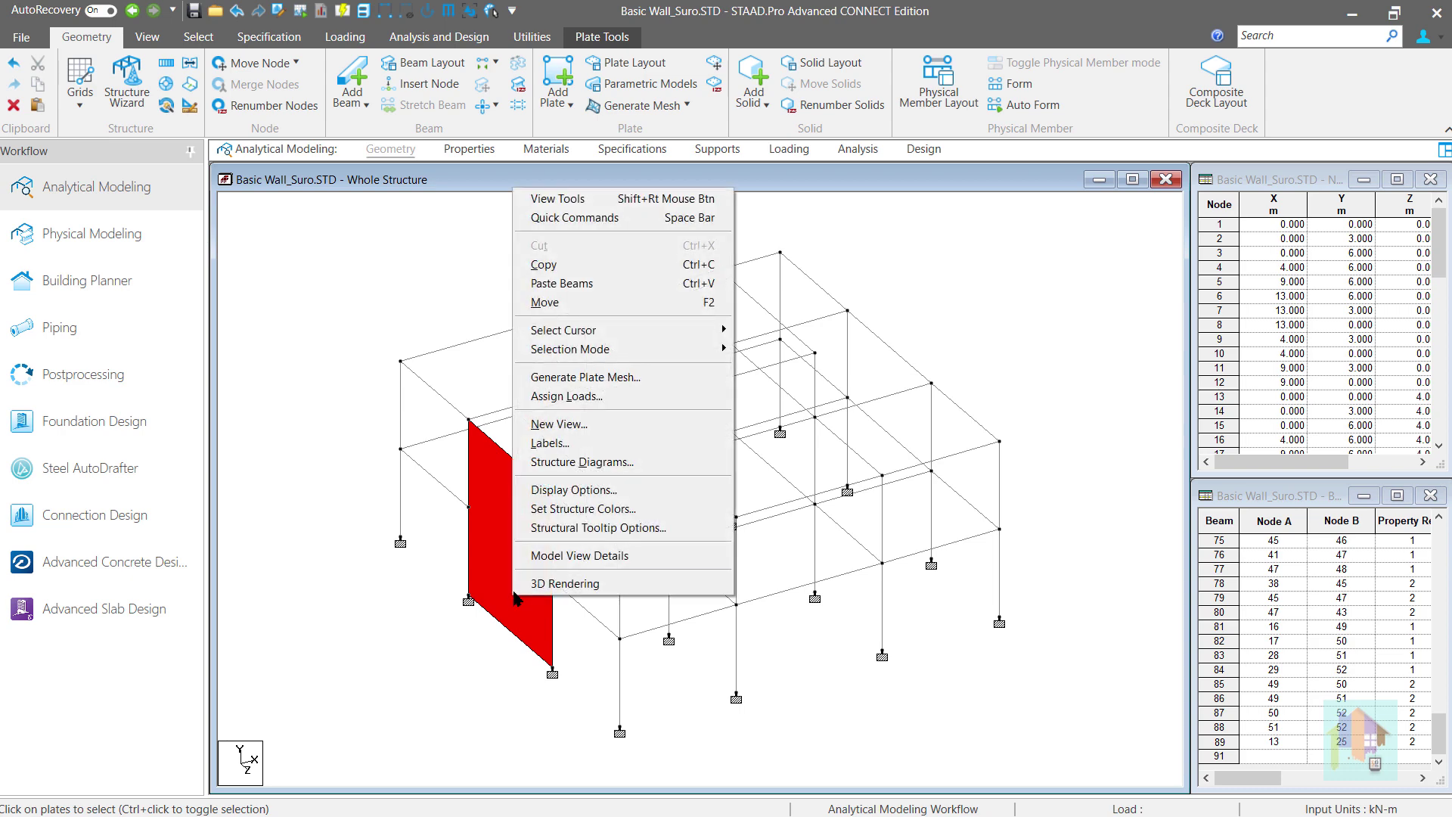
left_click(564, 378)
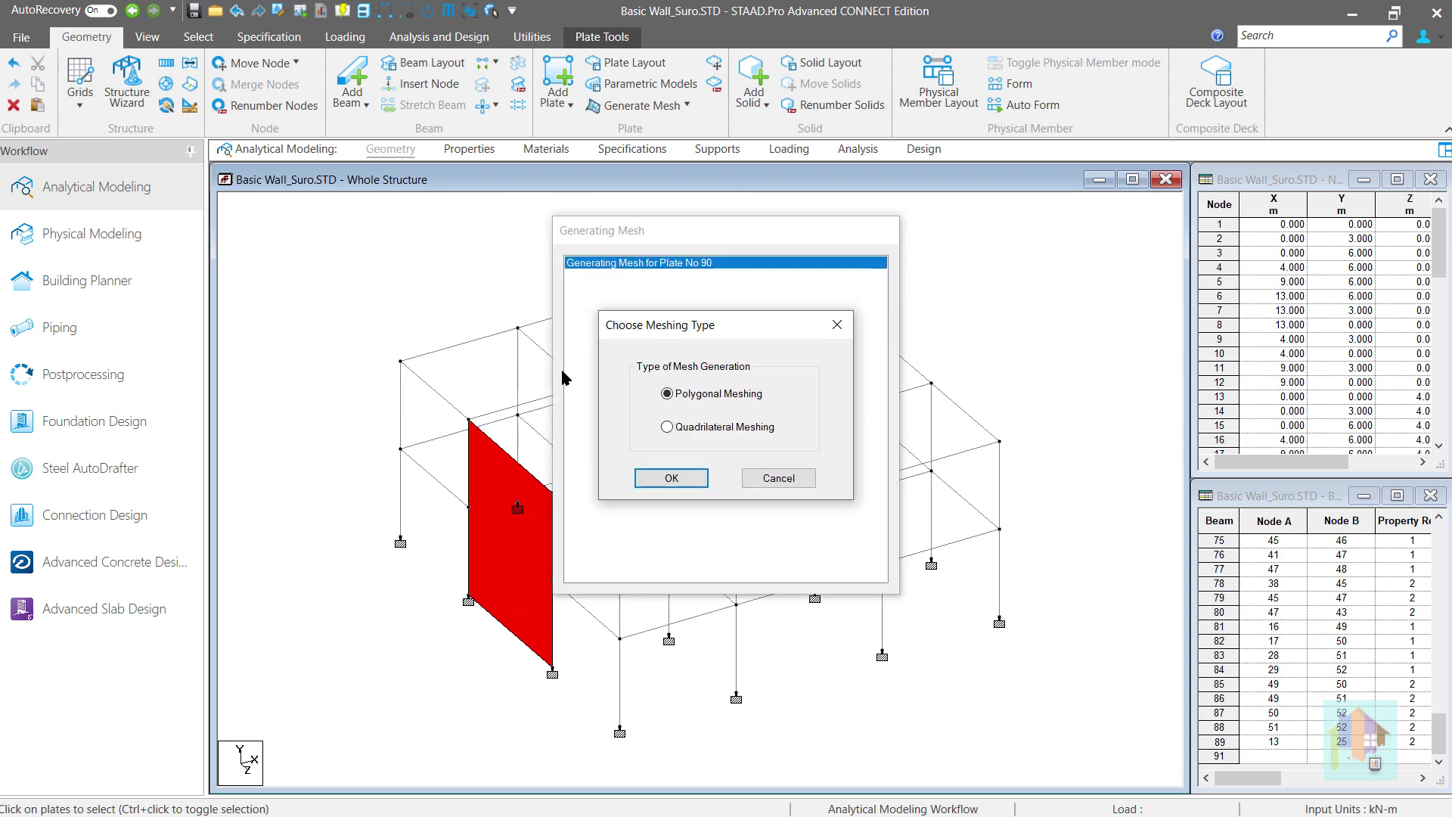
left_click(678, 428)
left_click(671, 478)
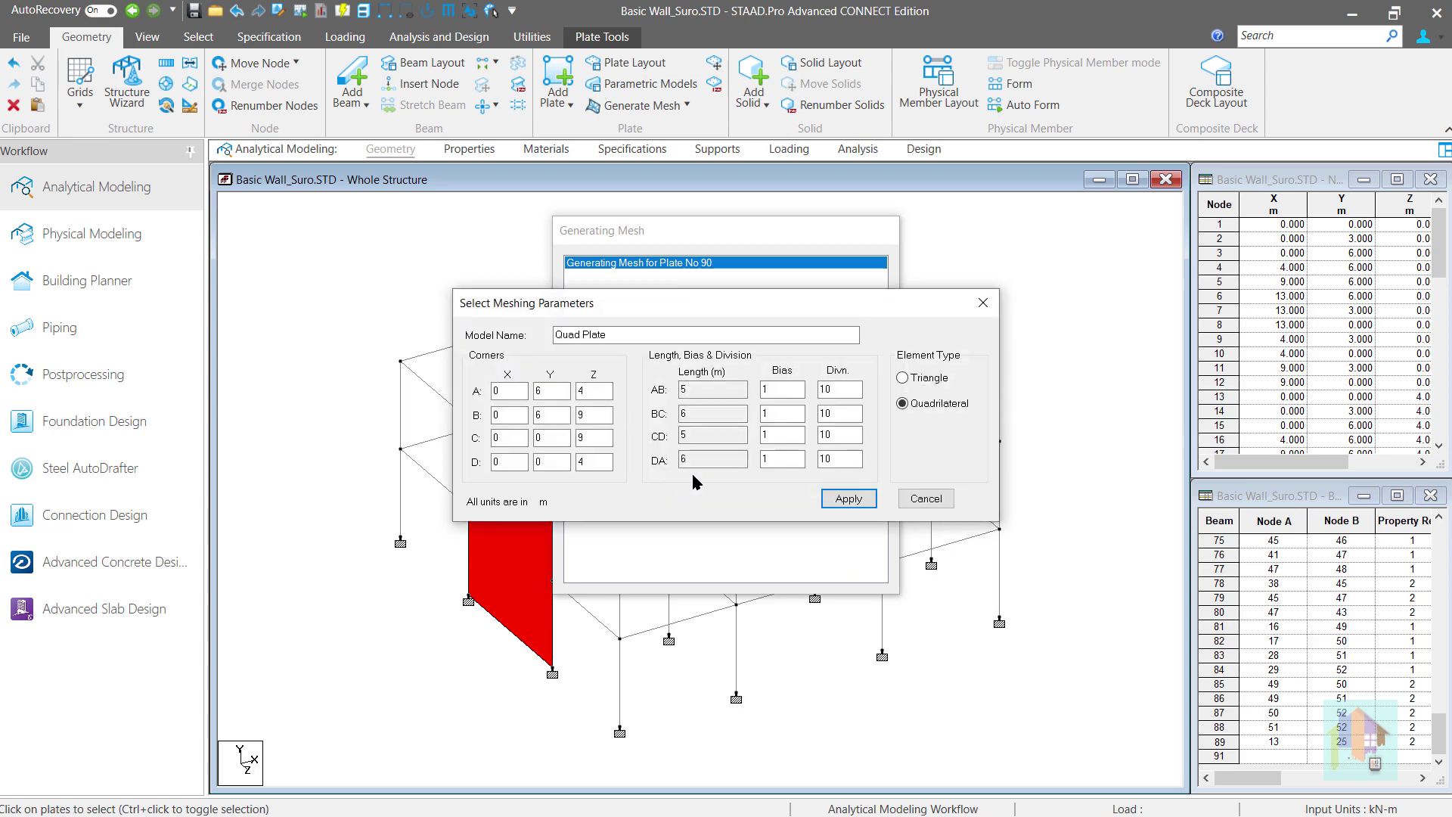
left_click(849, 499)
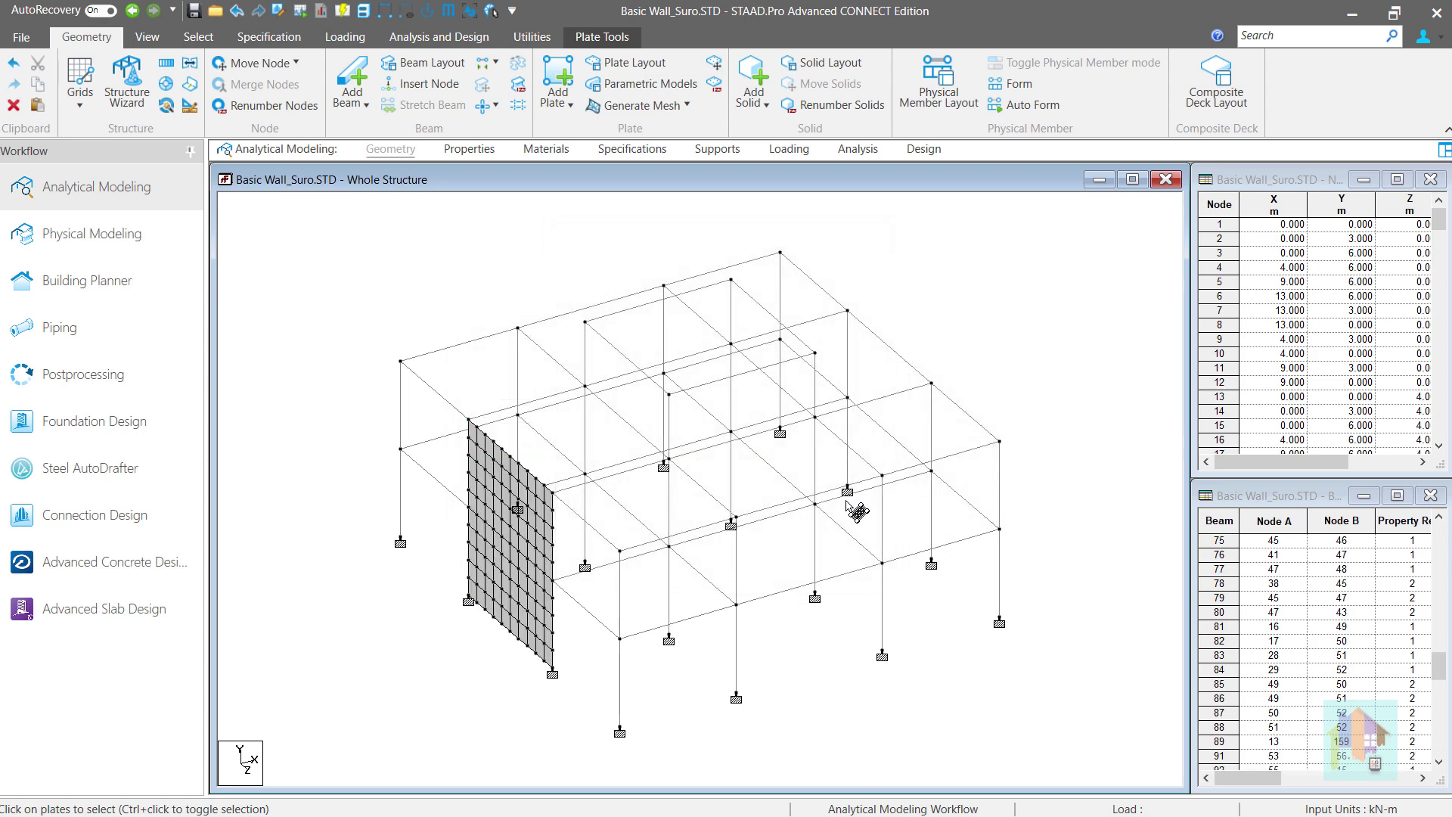
left_click(652, 107)
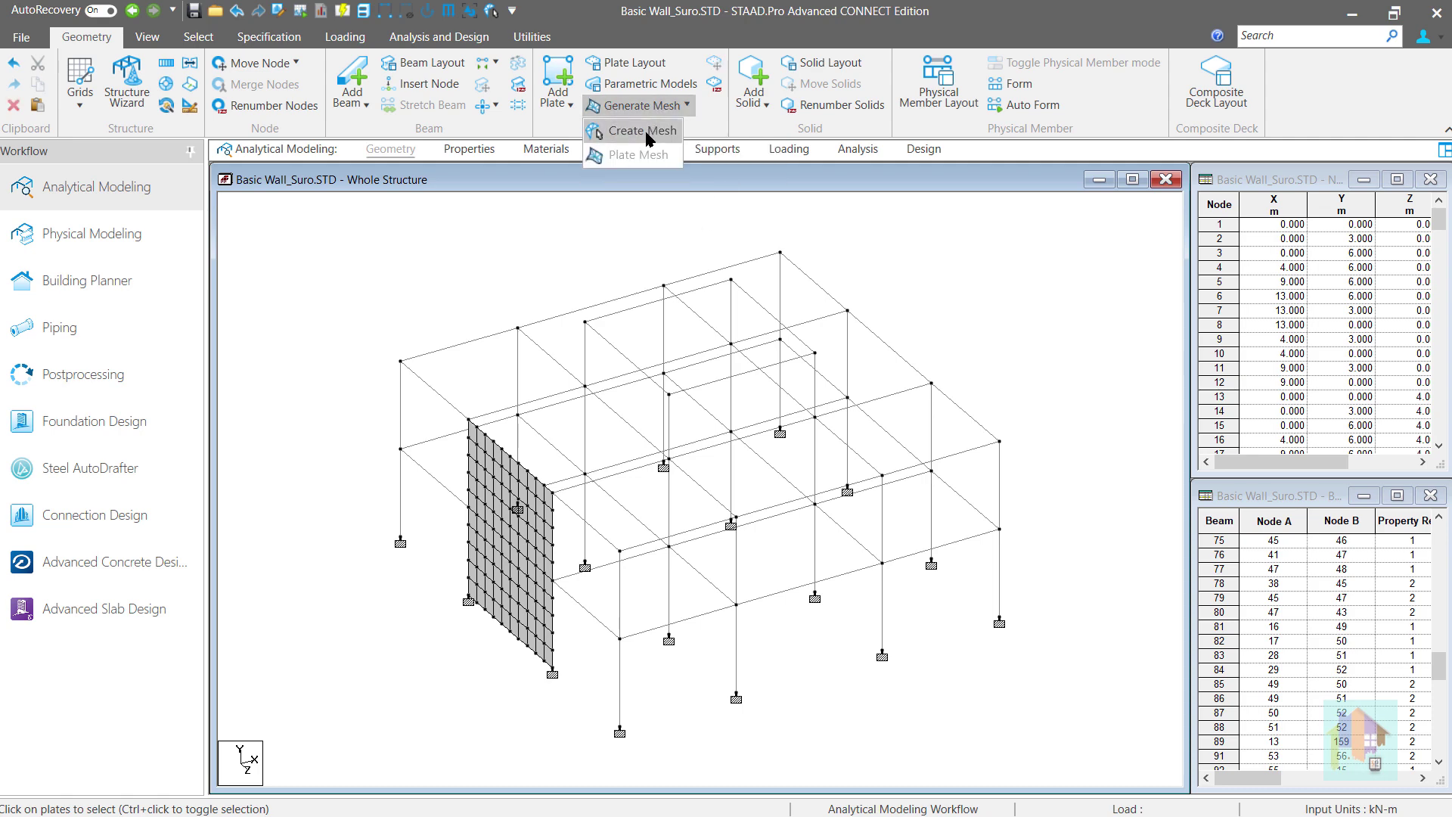
Create a quadrilateral 10 × 10 mesh on the four bay nodes spanning (4,0,13) to (9,6,13)
left_click(647, 133)
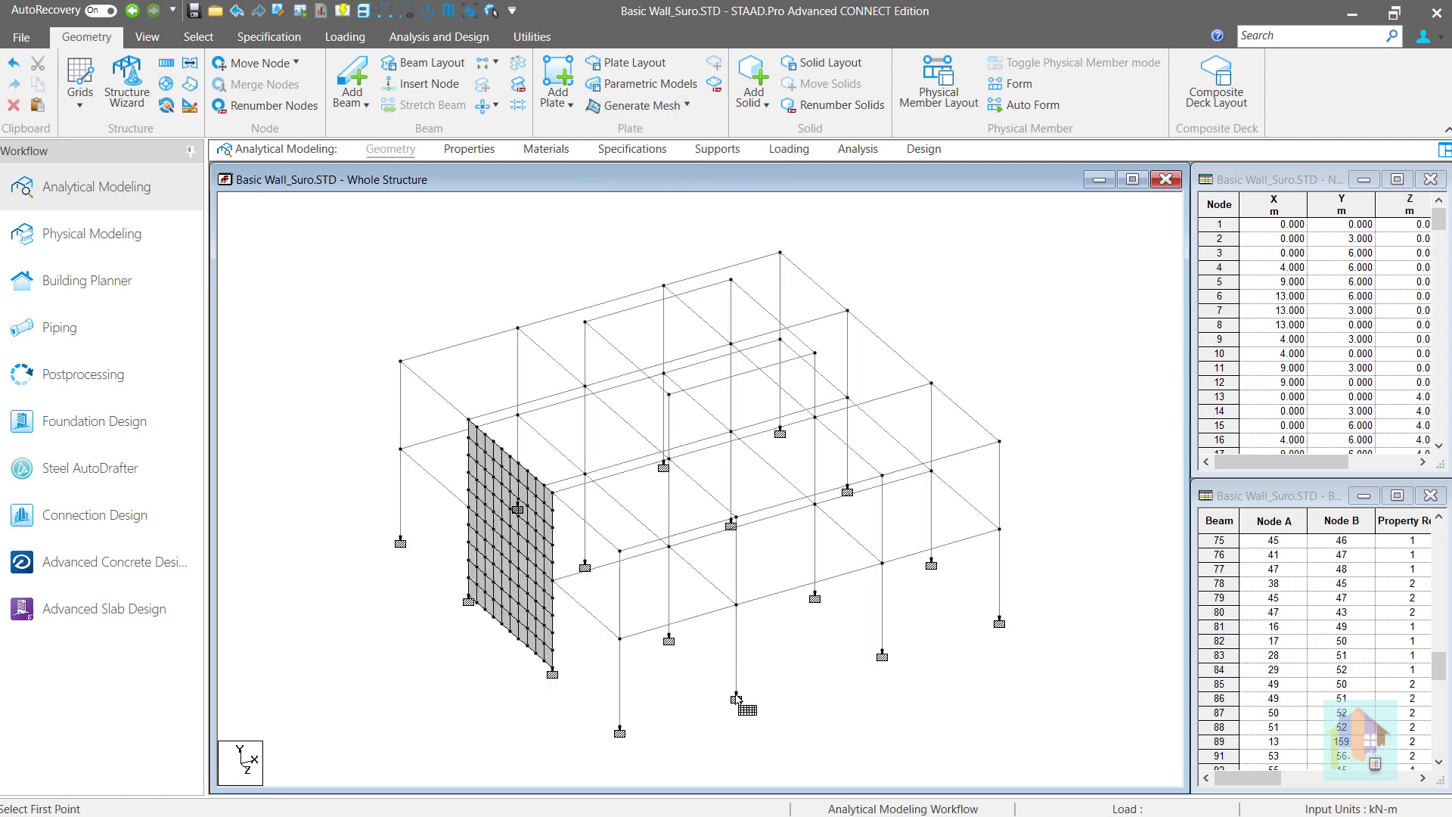
left_click(736, 698)
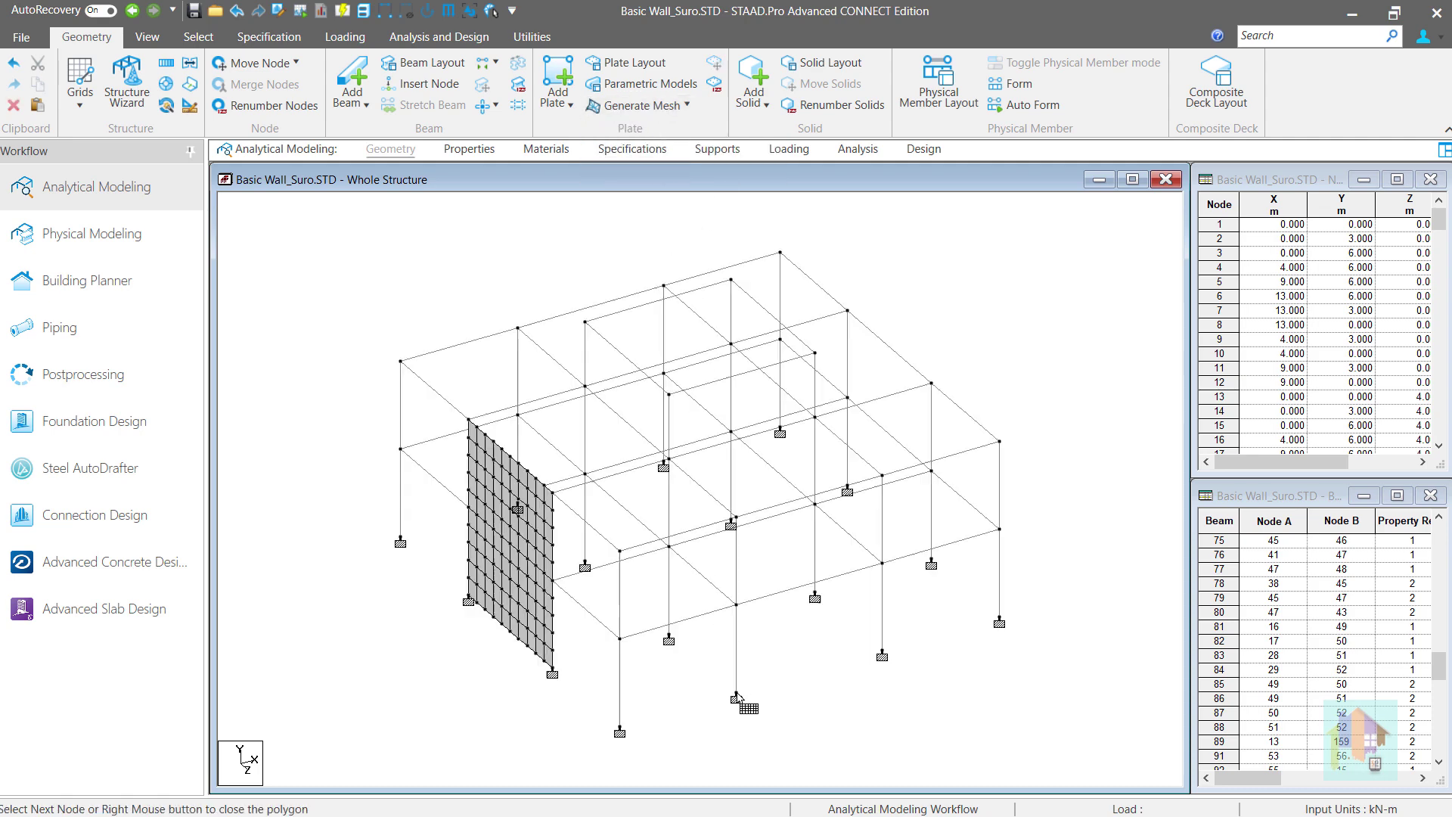
left_click(882, 474)
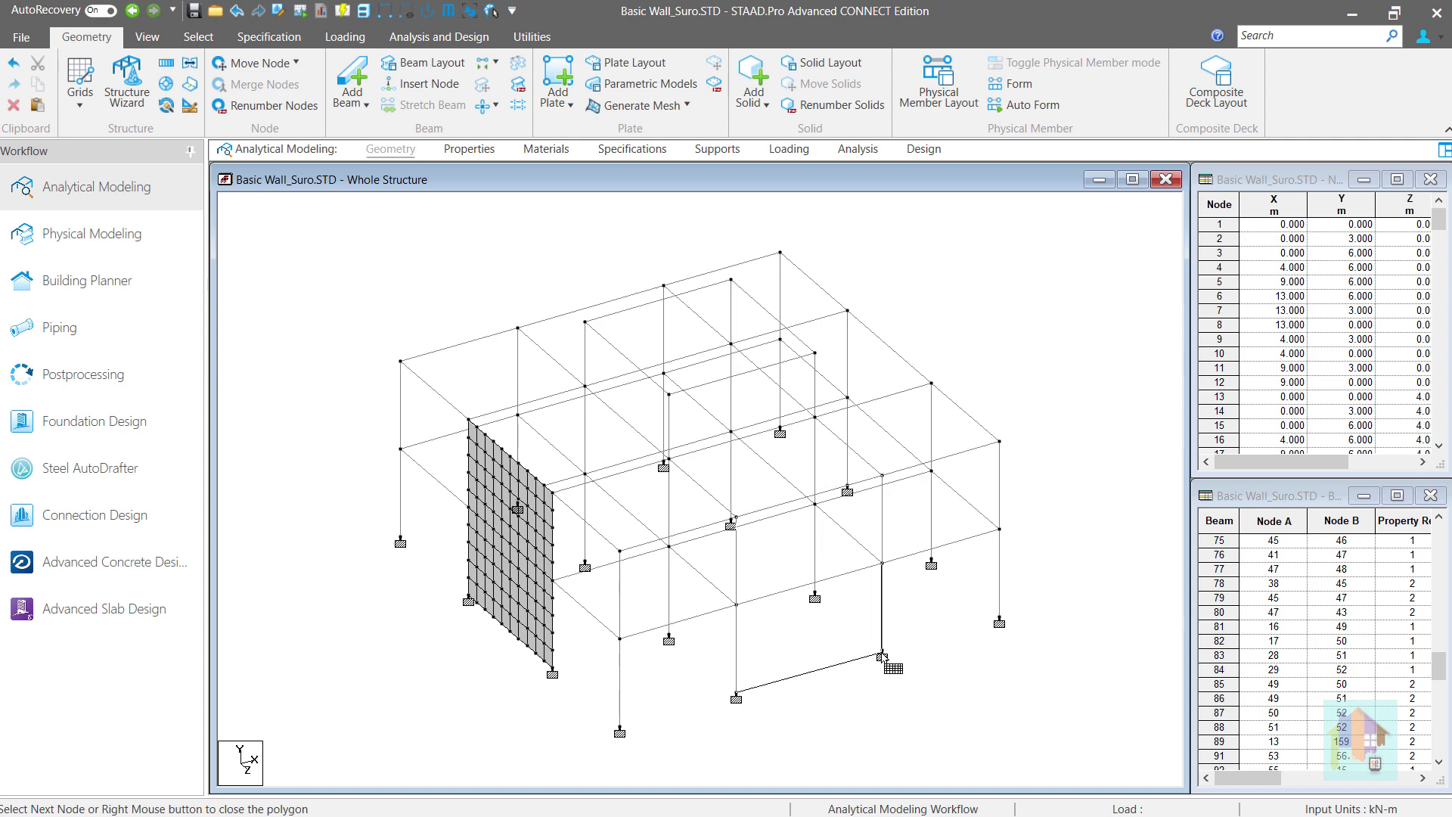
left_click(882, 649)
right_click(823, 666)
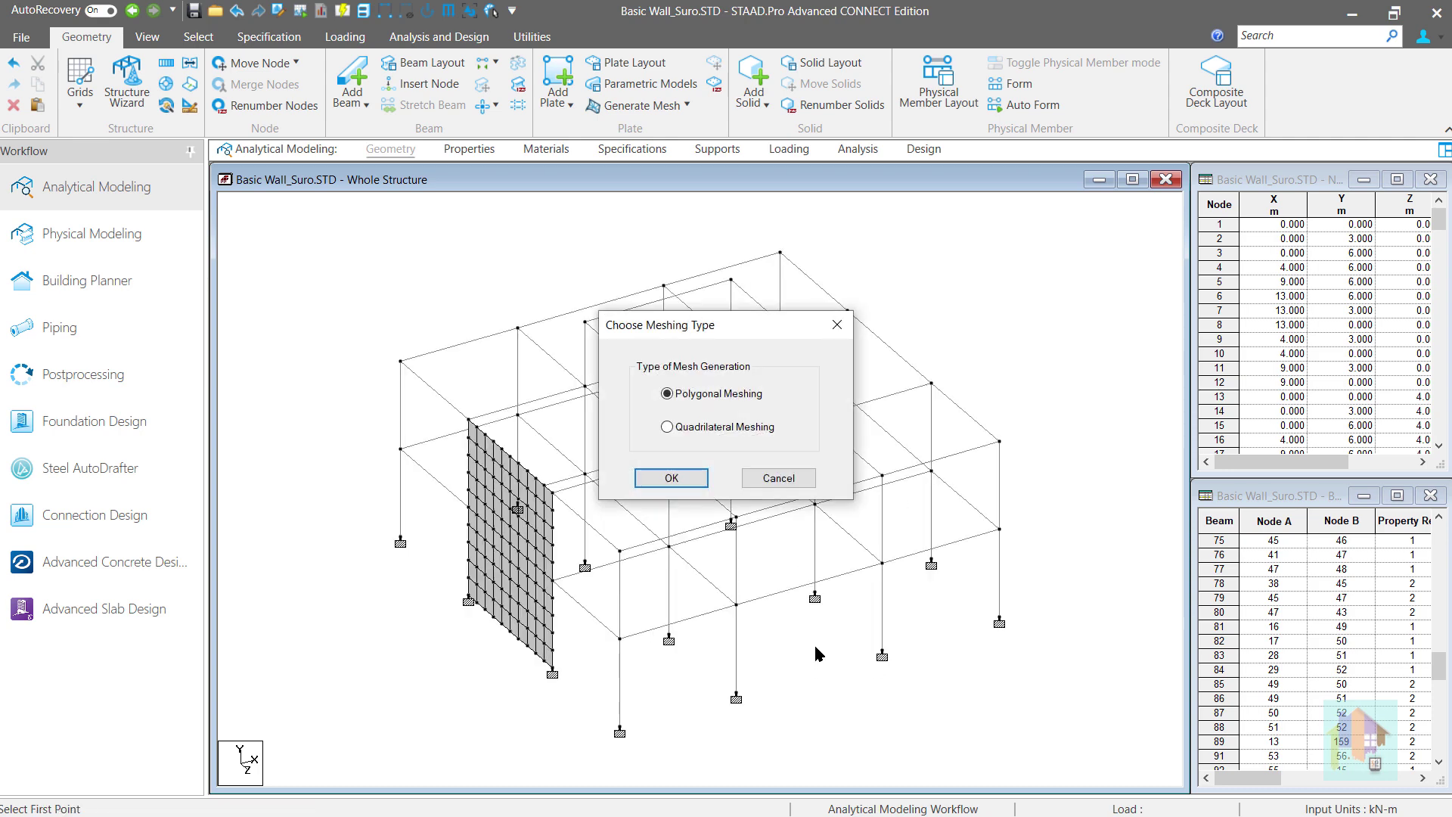
left_click(667, 427)
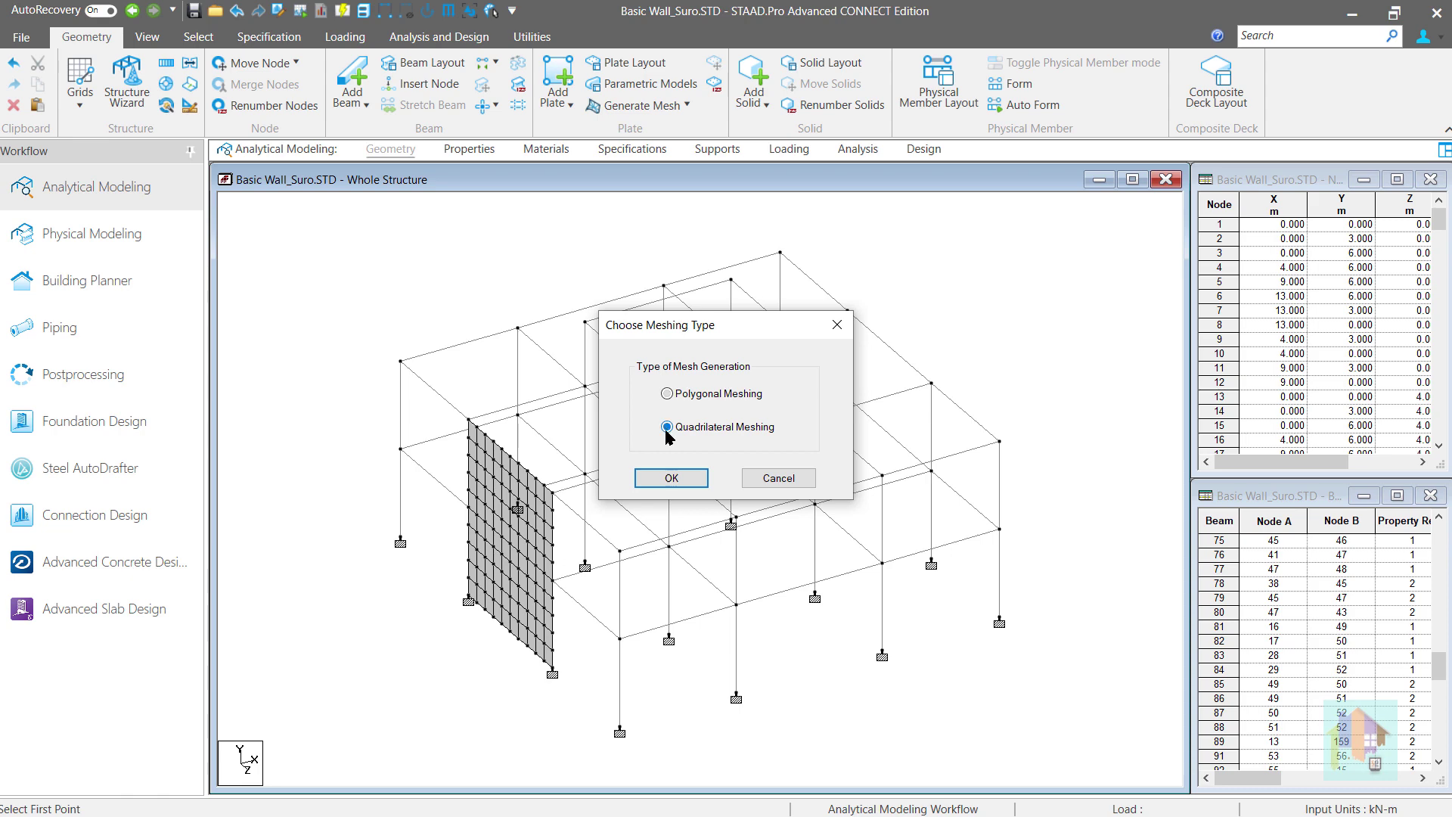
left_click(674, 480)
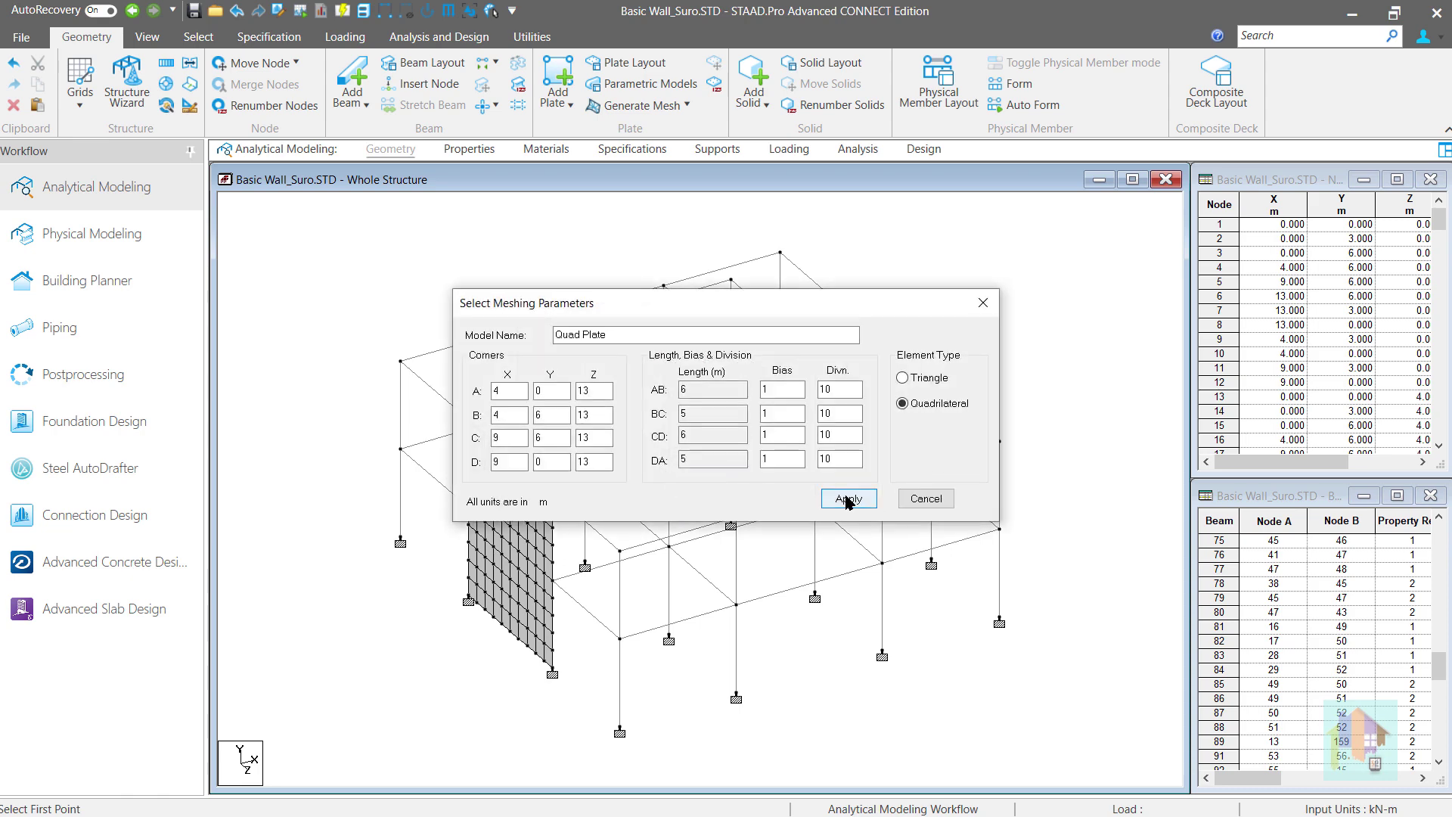
left_click(848, 499)
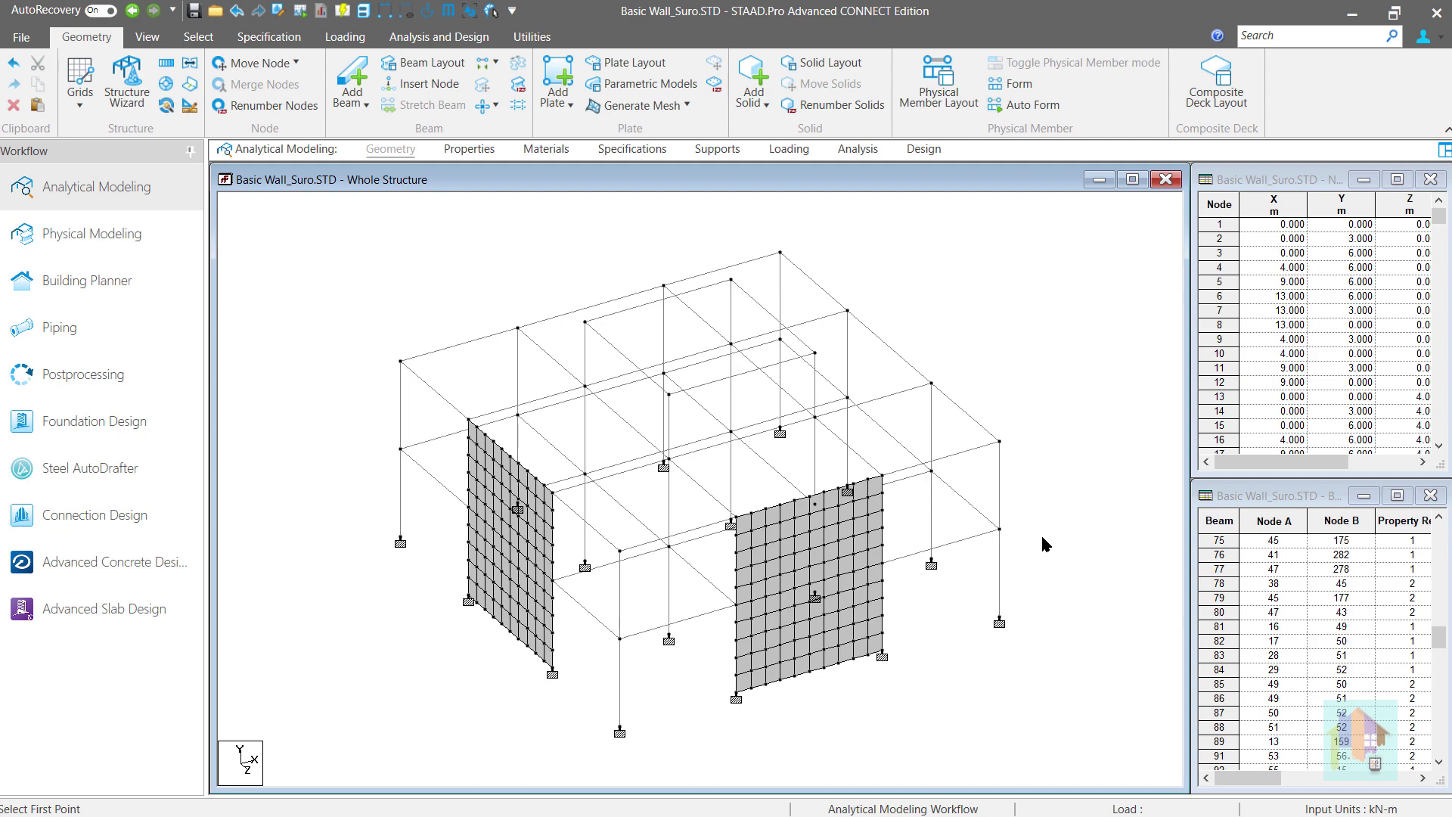
Inspect both meshed walls in a rotated 3D rendering, then check beam 80 beside the right wall
right_click(1042, 531)
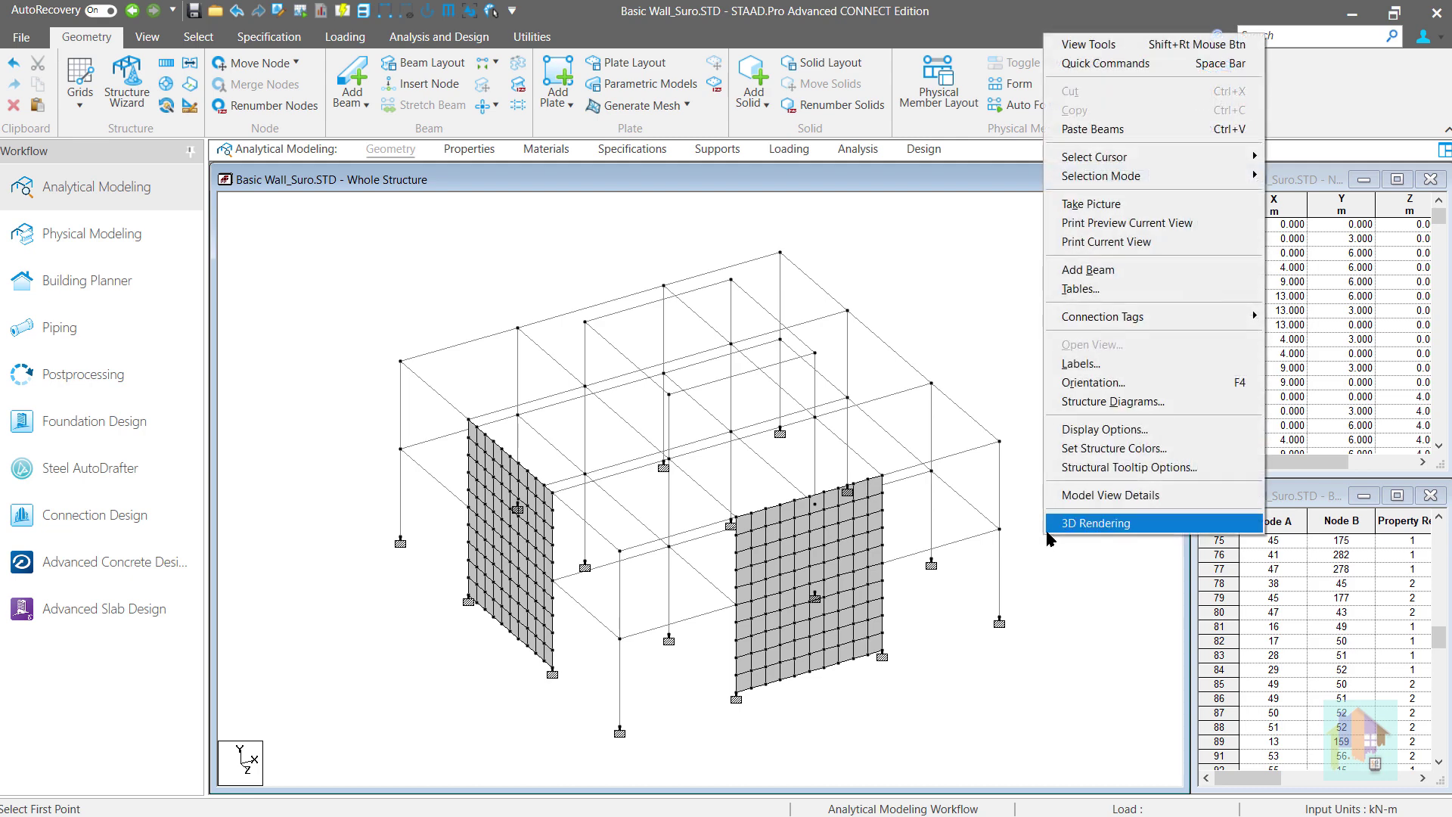
left_click(1071, 524)
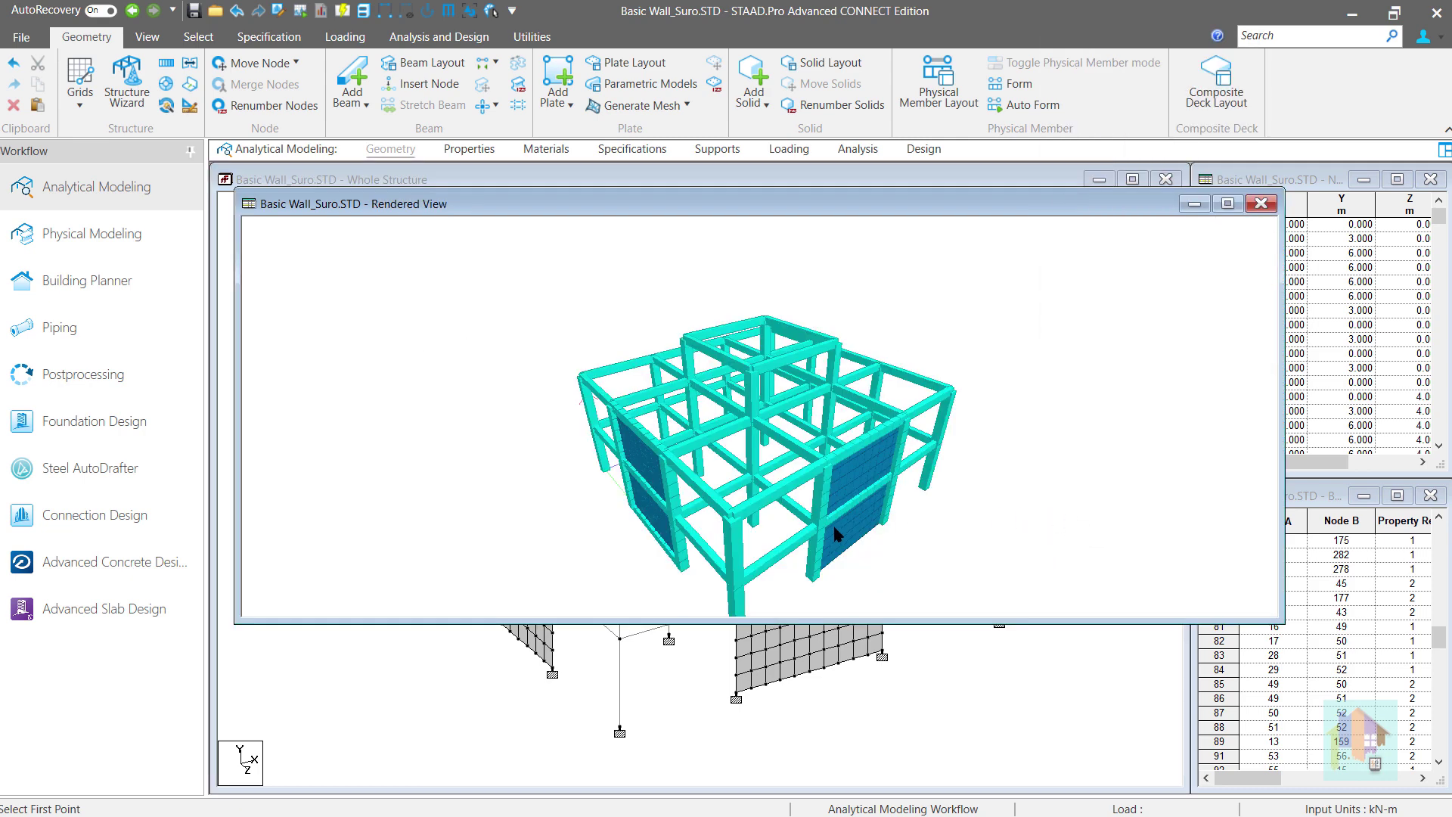
left_click_drag(697, 558, 930, 393)
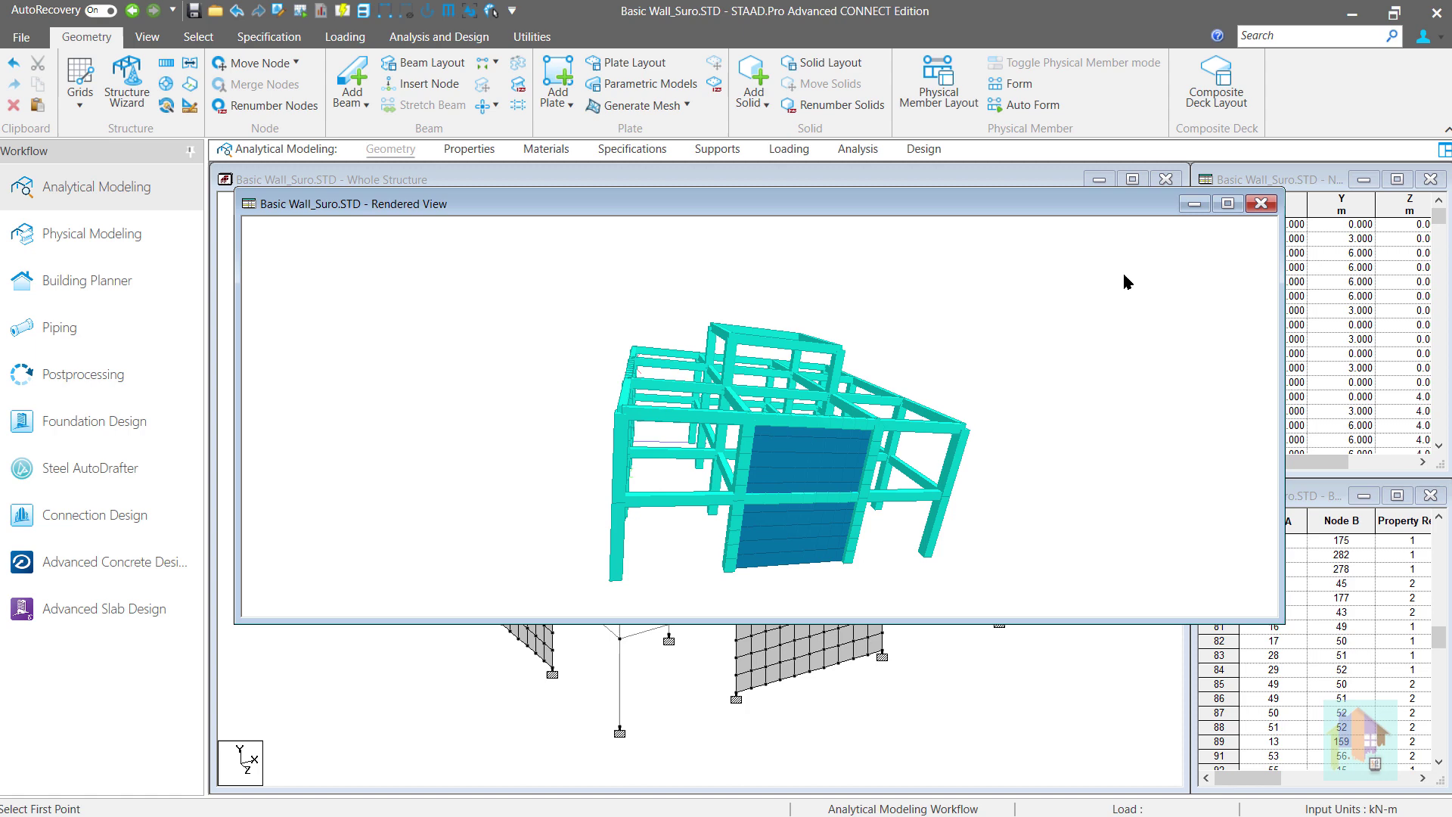
left_click(1261, 204)
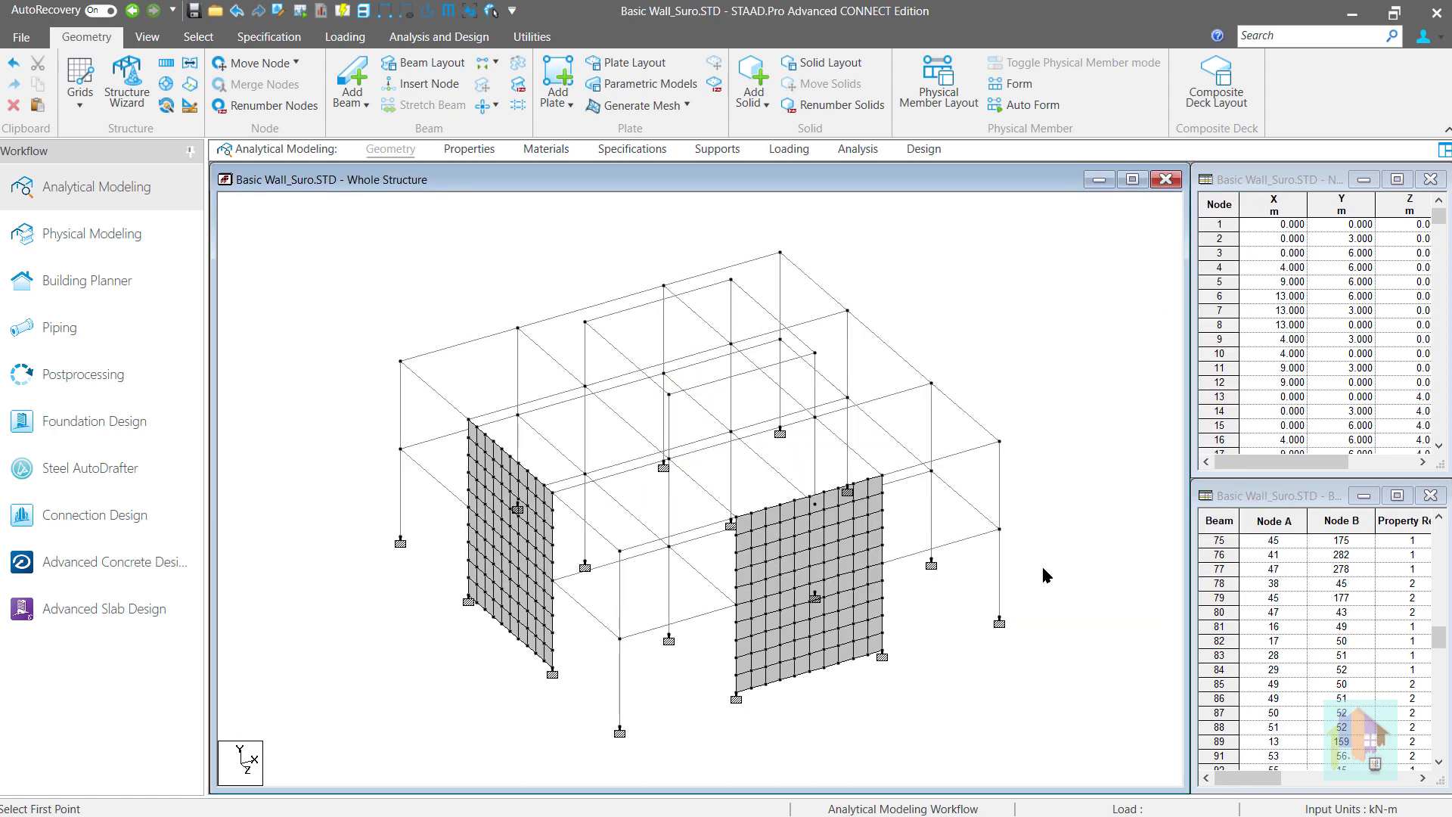
left_click(904, 558)
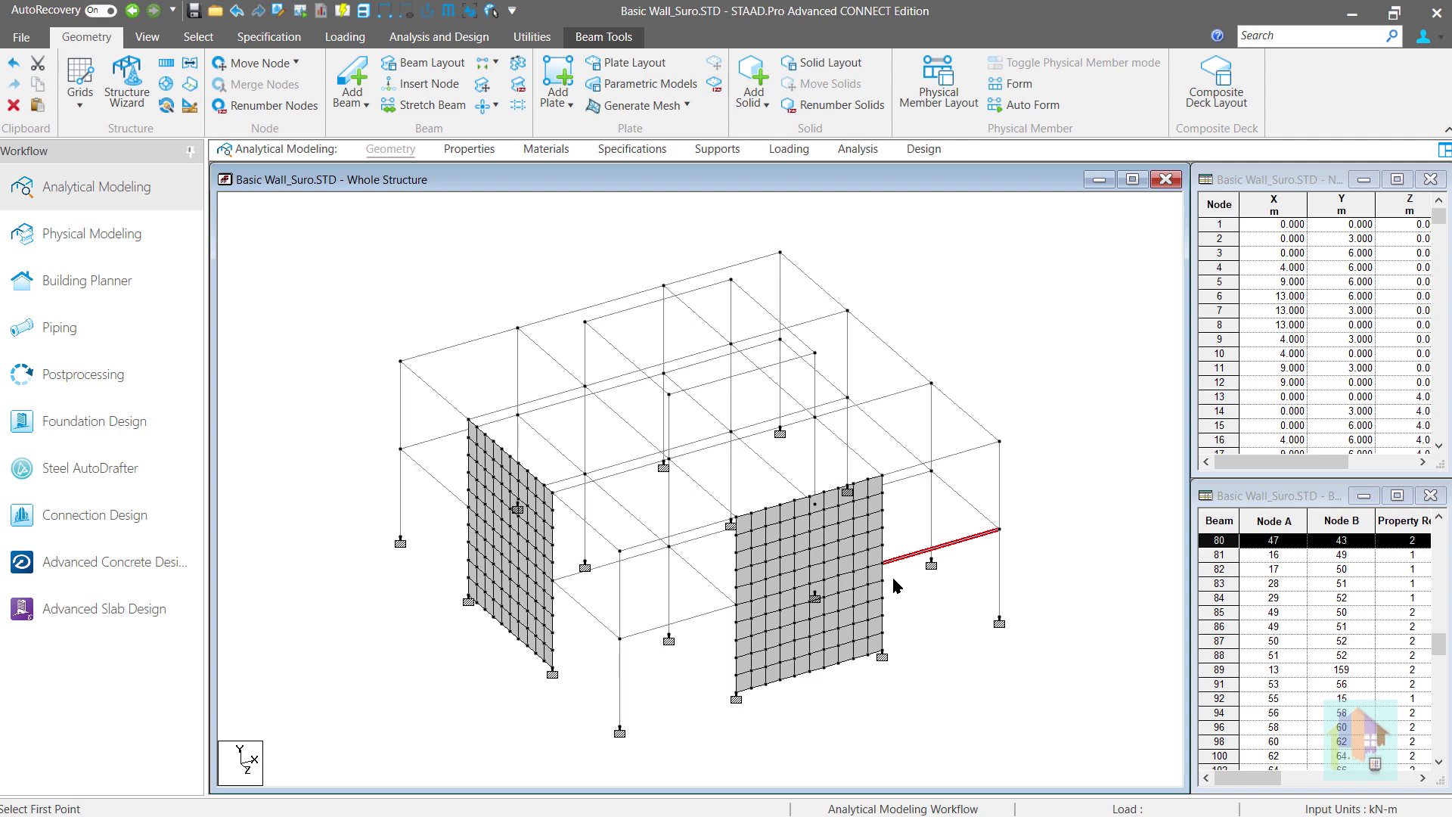
left_click(893, 579)
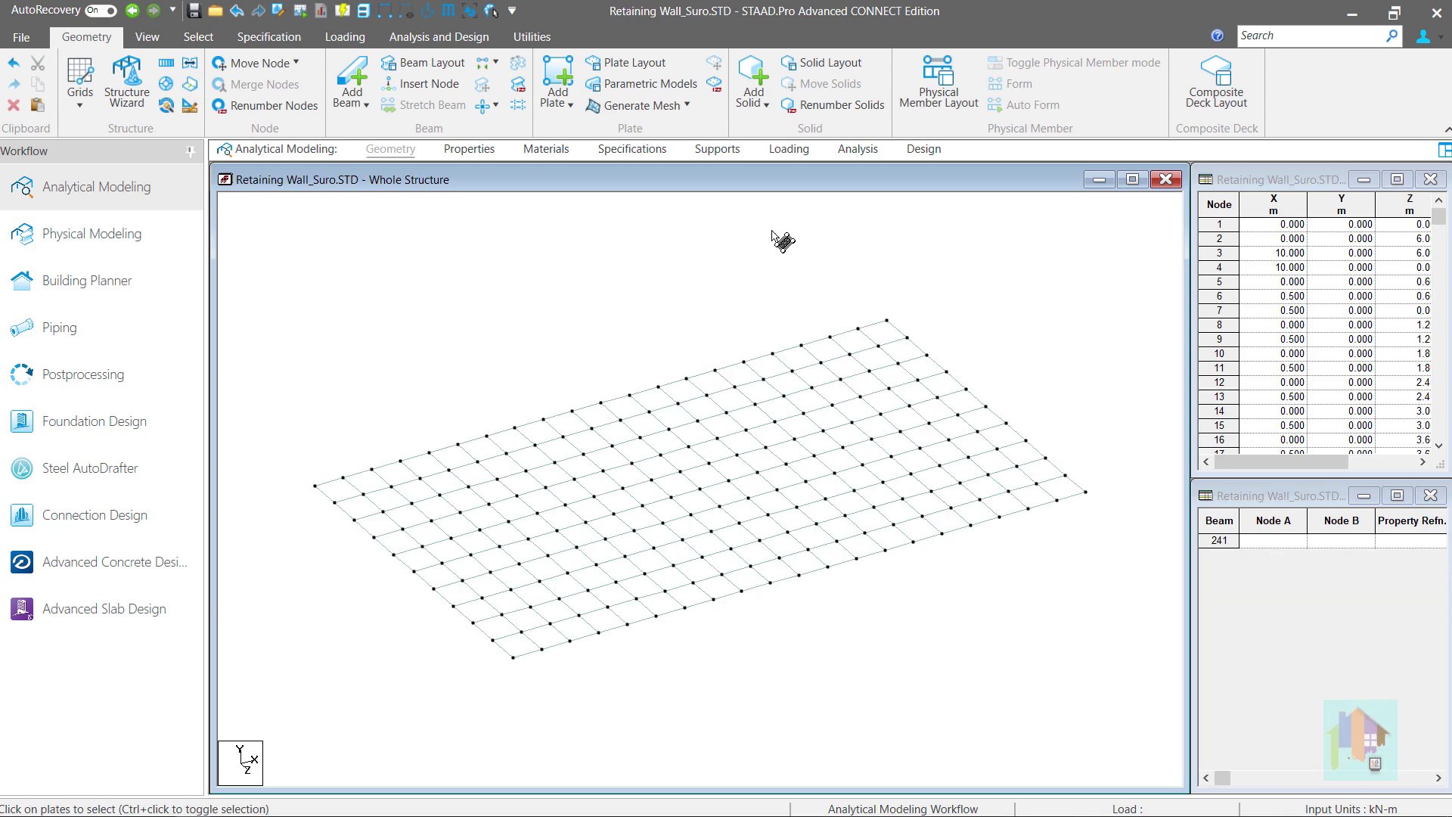
left_click(717, 149)
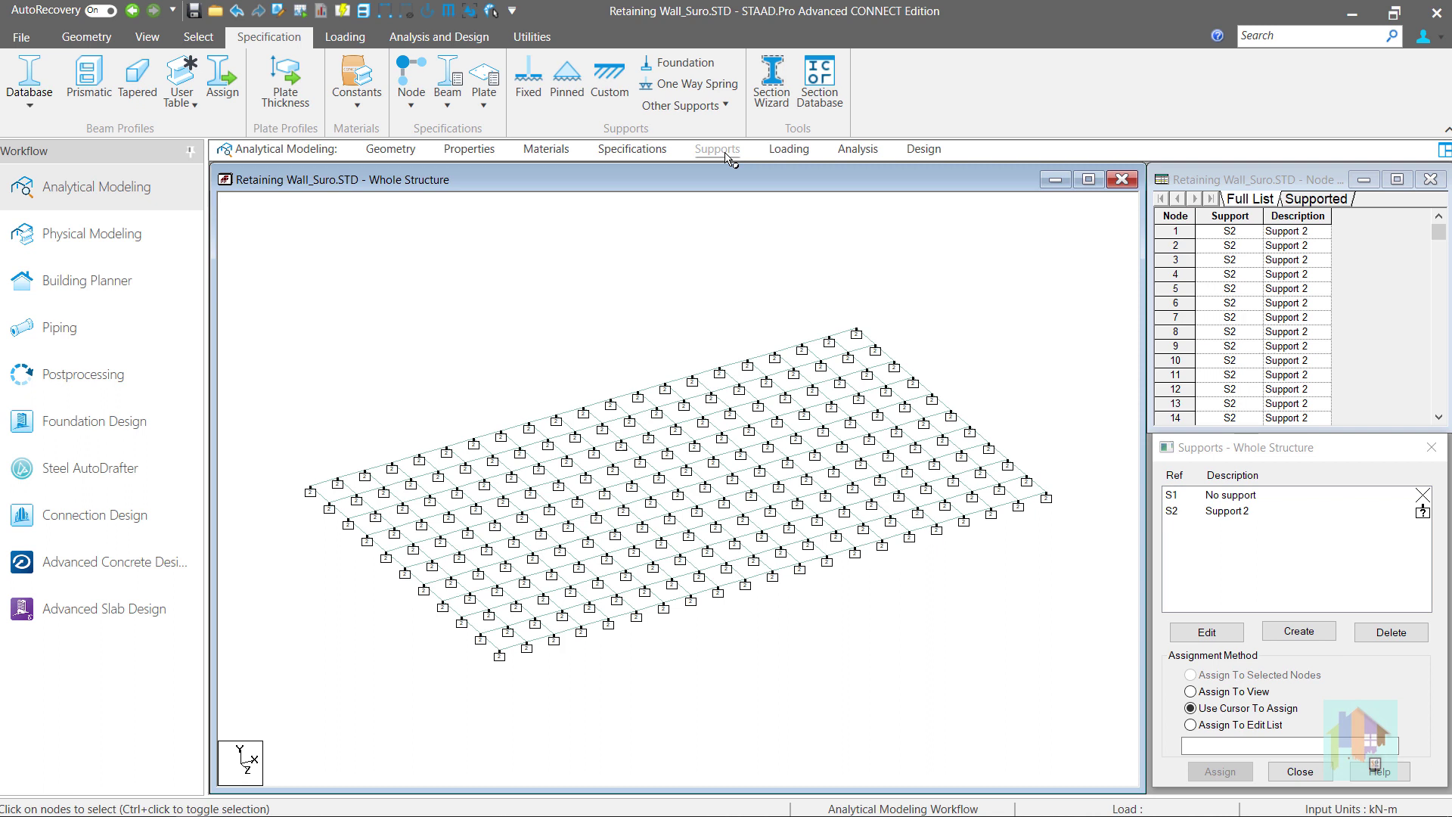
left_click(413, 149)
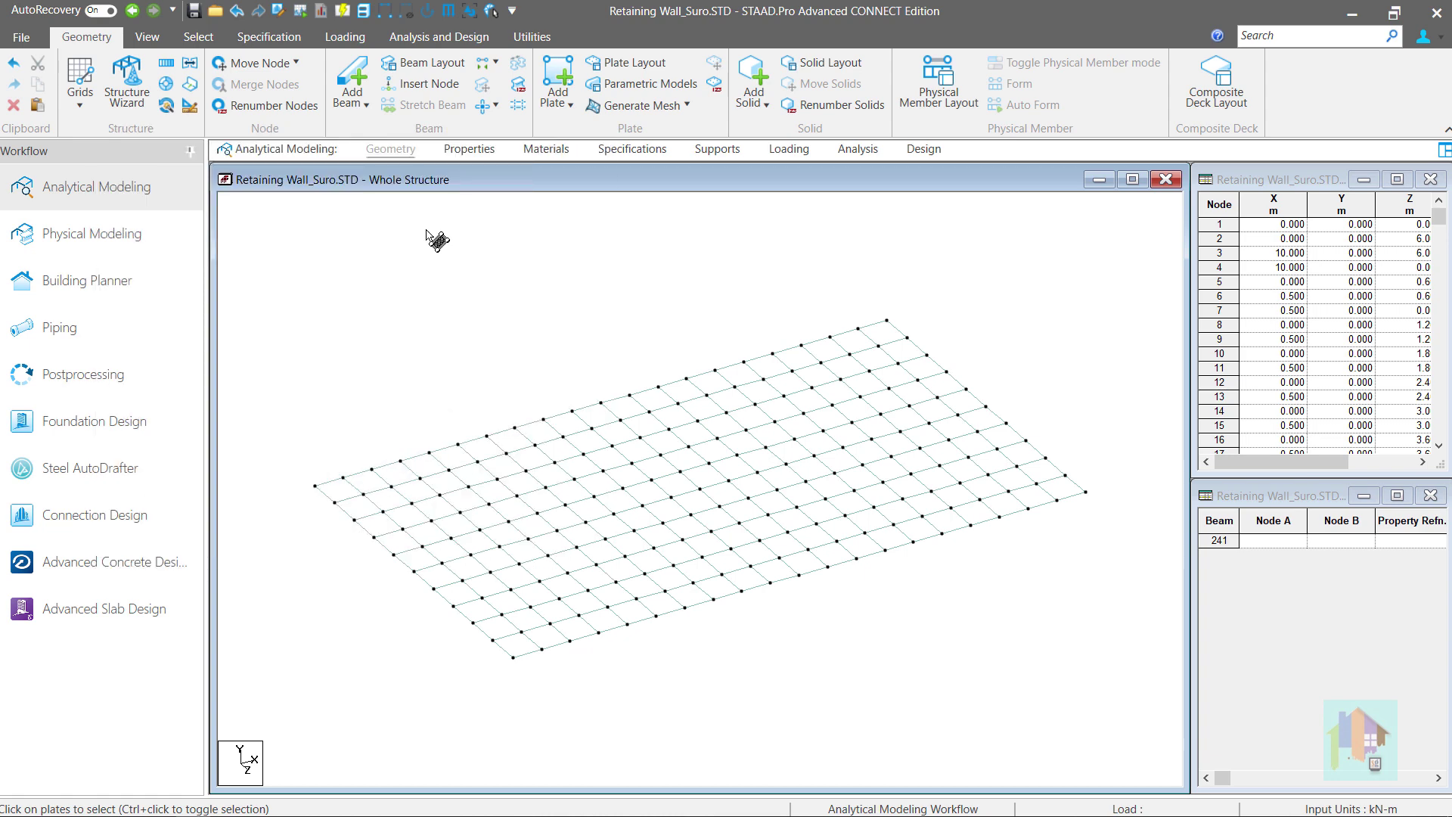
left_click(456, 560)
left_click(458, 561)
left_click(475, 551)
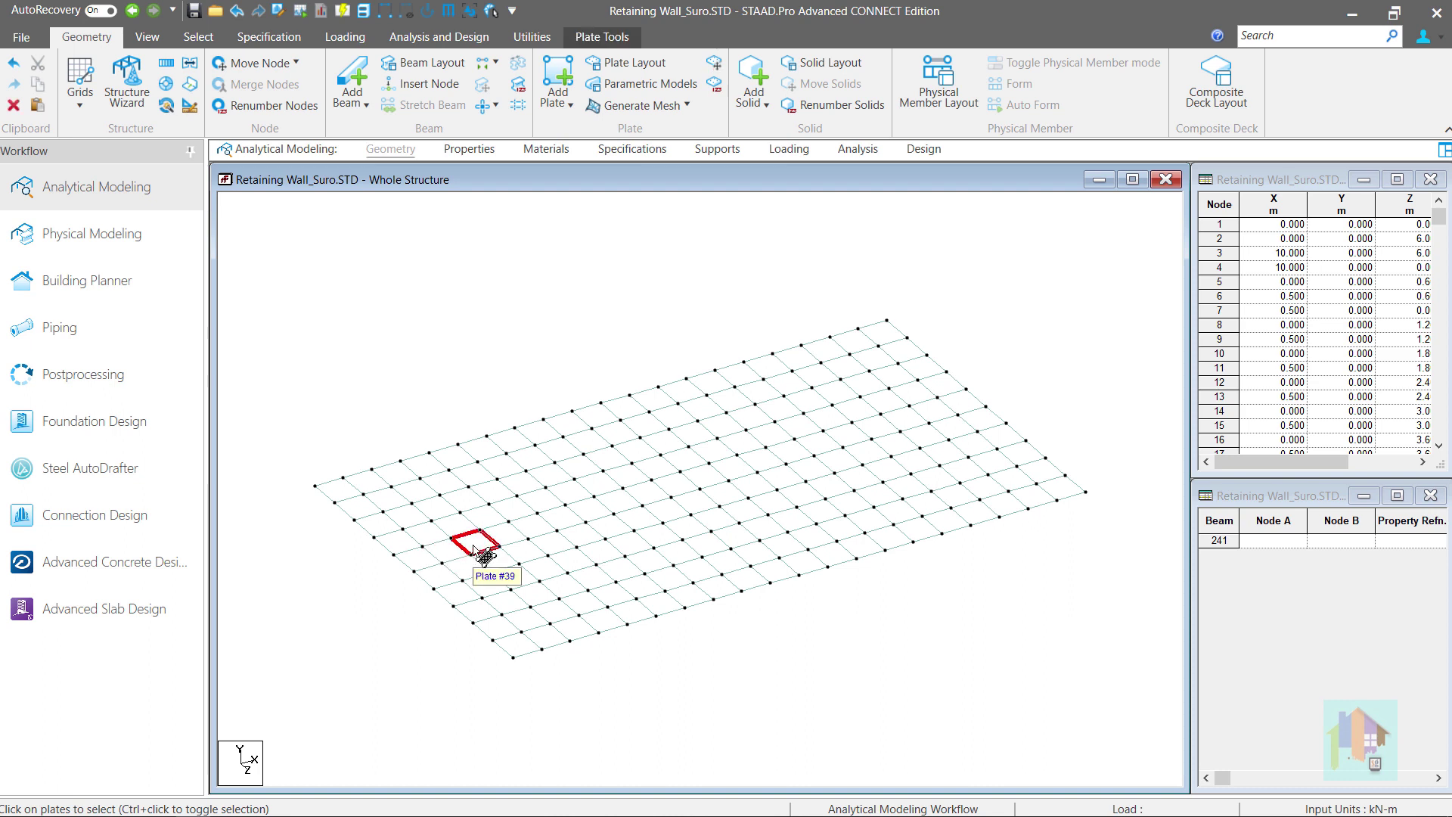
left_click(410, 425)
right_click(409, 423)
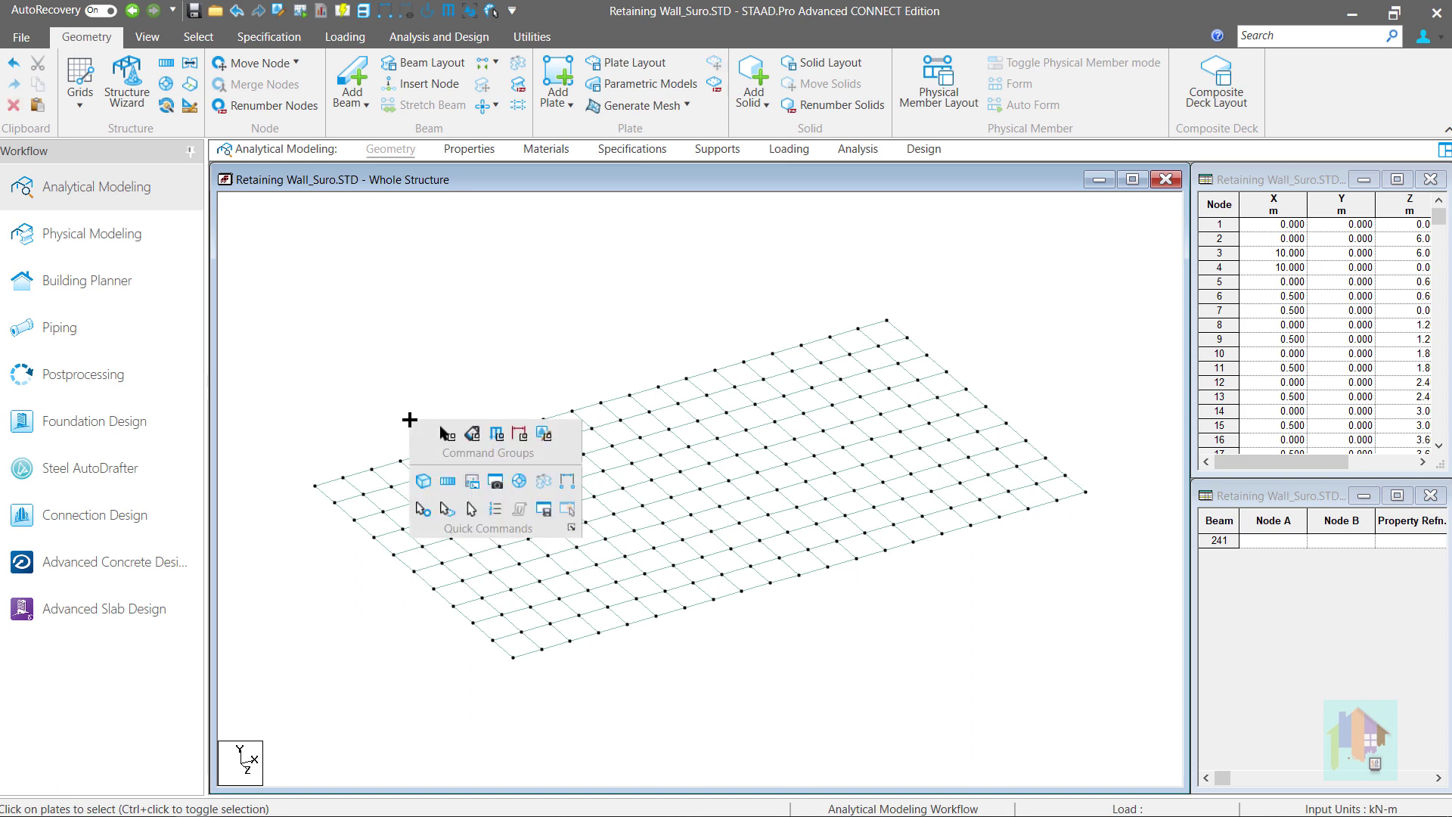
left_click(421, 509)
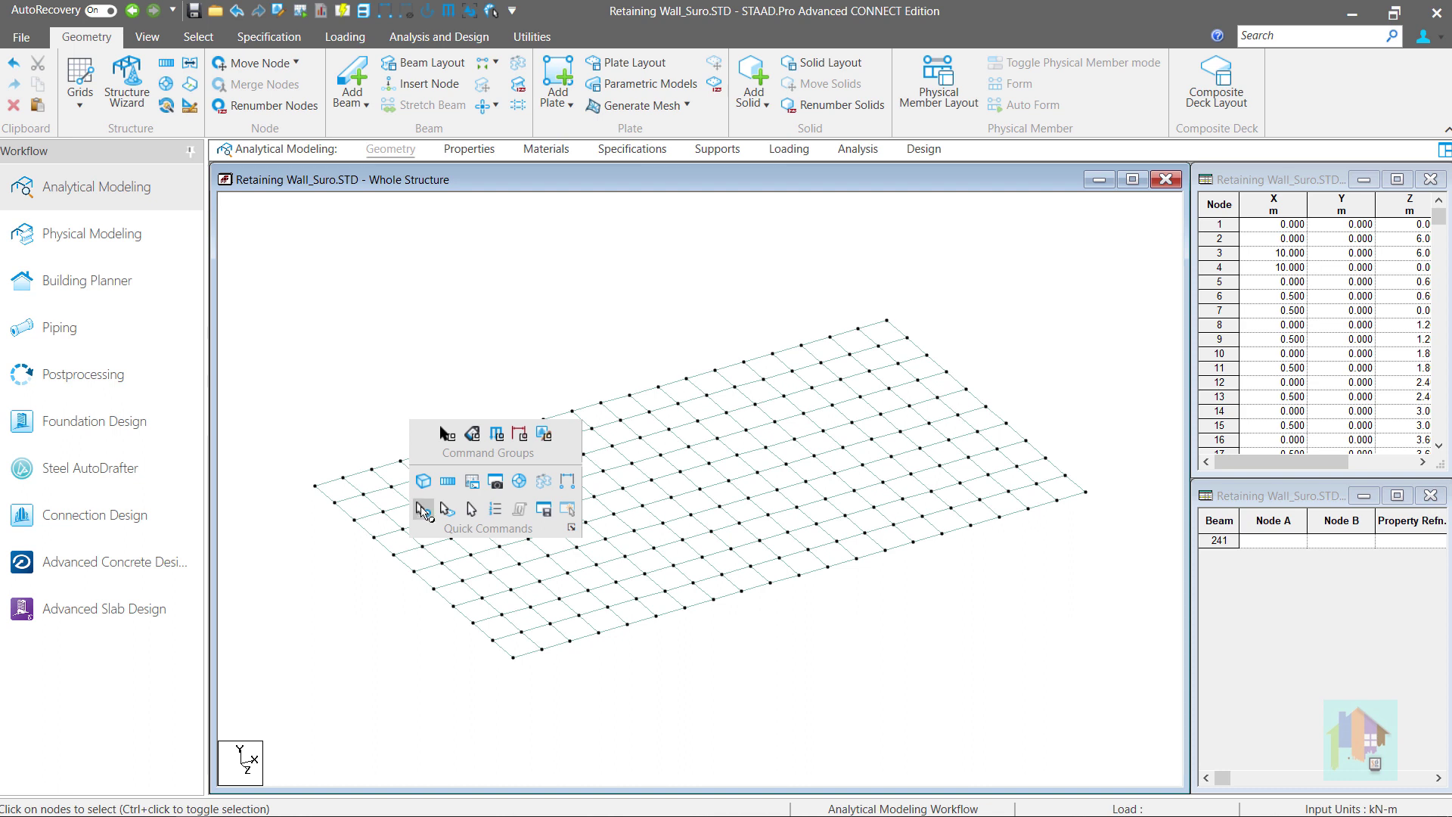
Copy nodes 14 and 227 5 m up in global Y, creating nodes 232 and 233
left_click(414, 572)
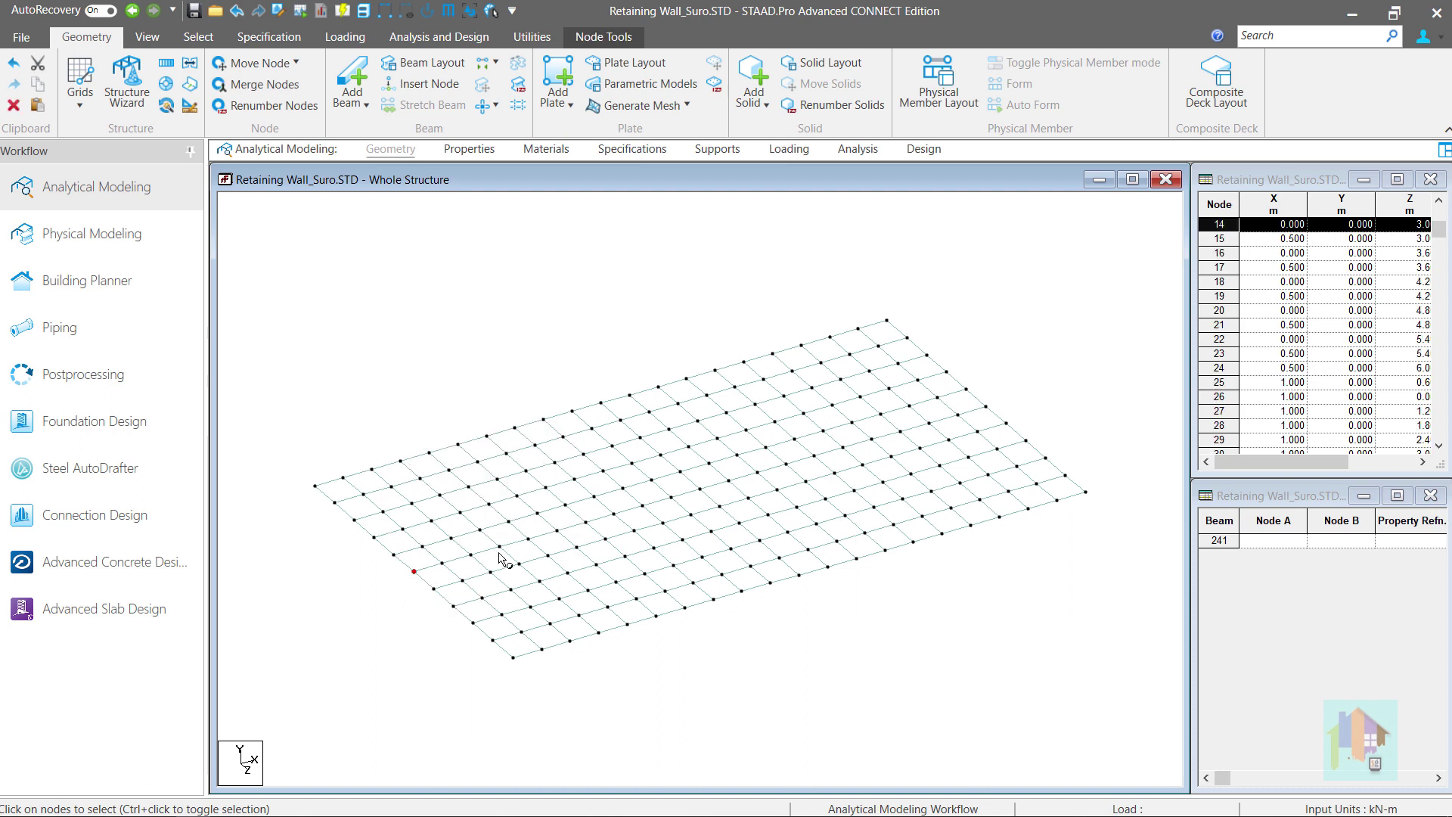
left_click(986, 407, "ctrl")
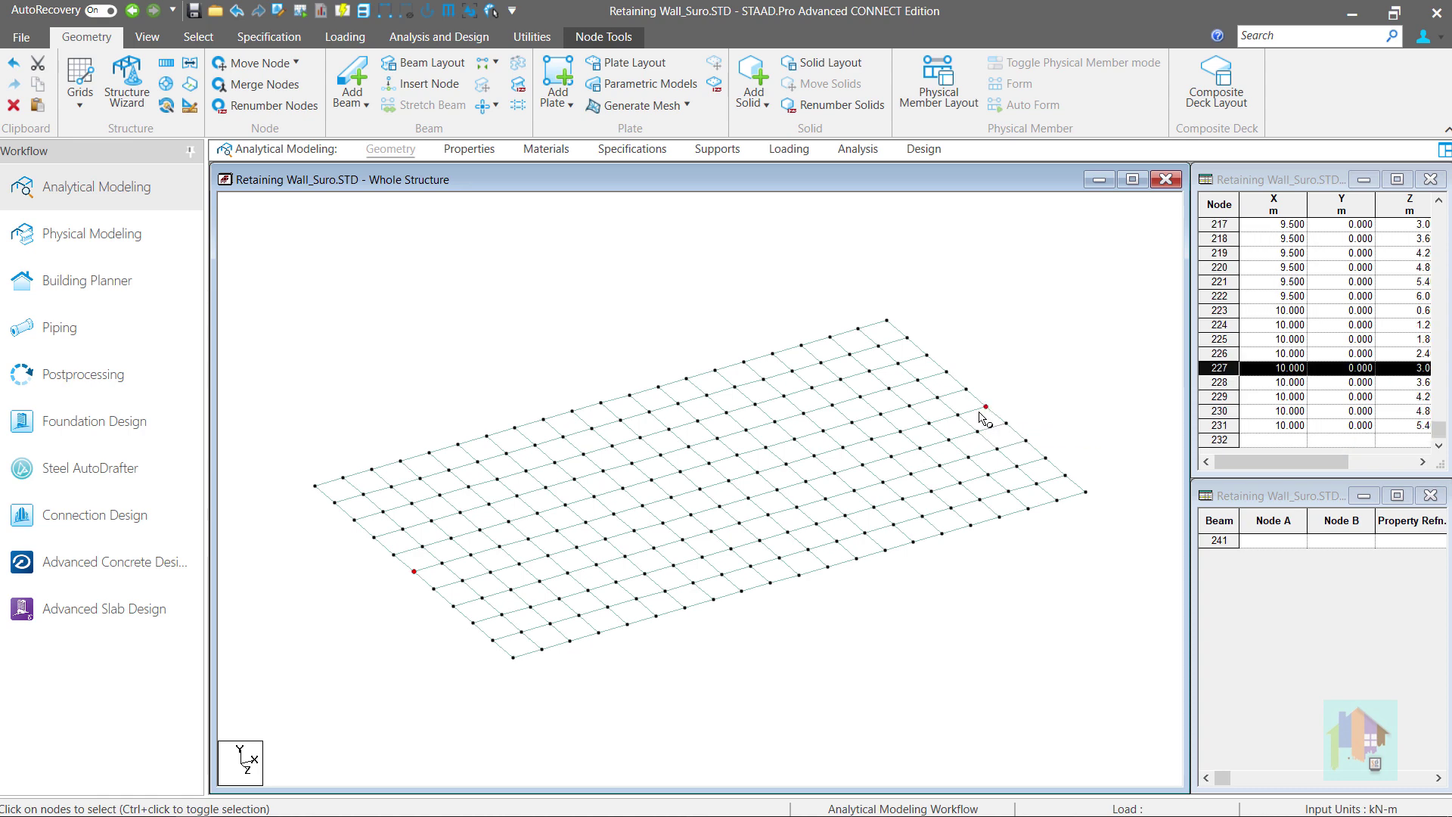
left_click(167, 64)
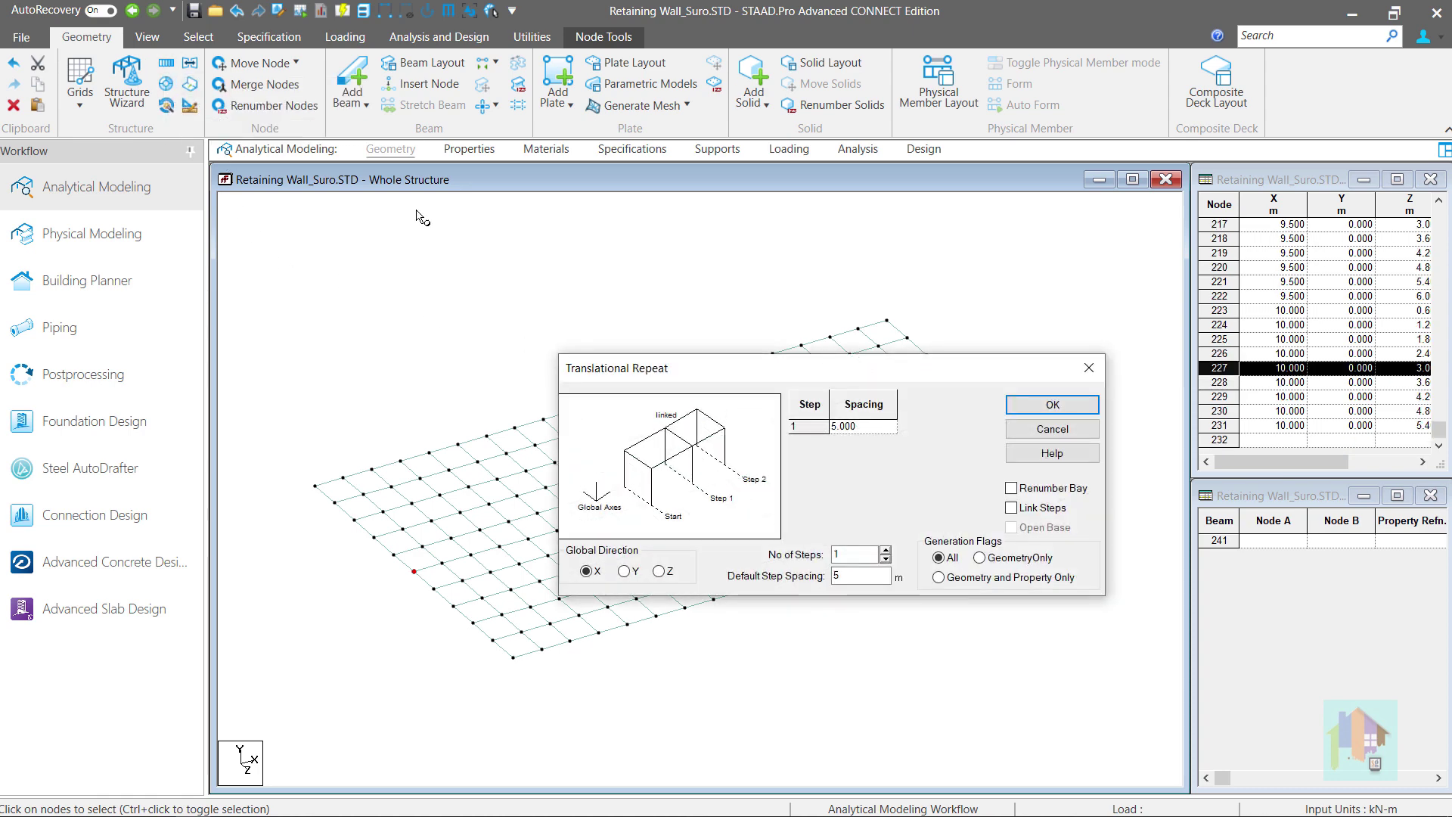
left_click(624, 571)
left_click(1031, 409)
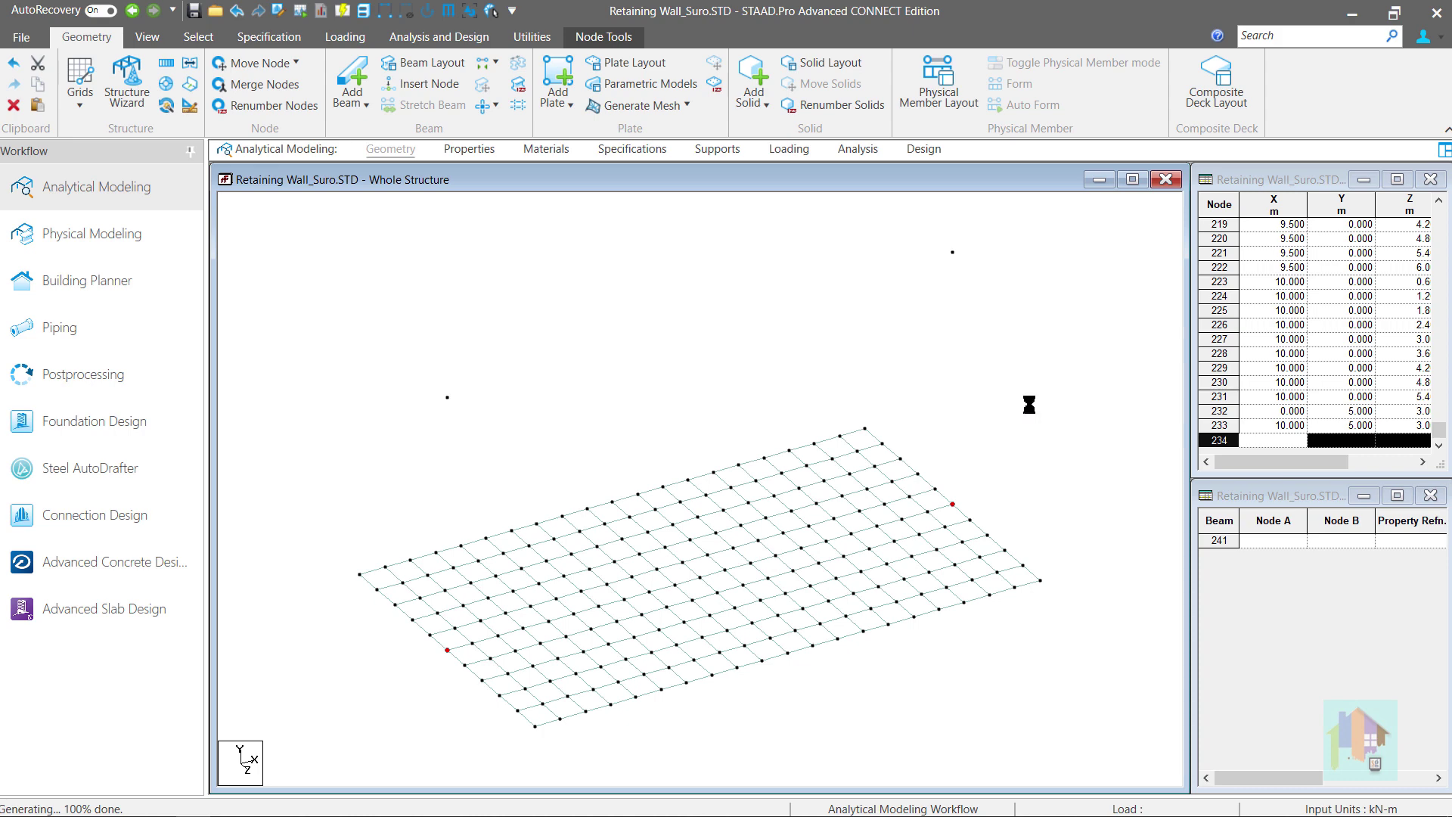
left_click(190, 84)
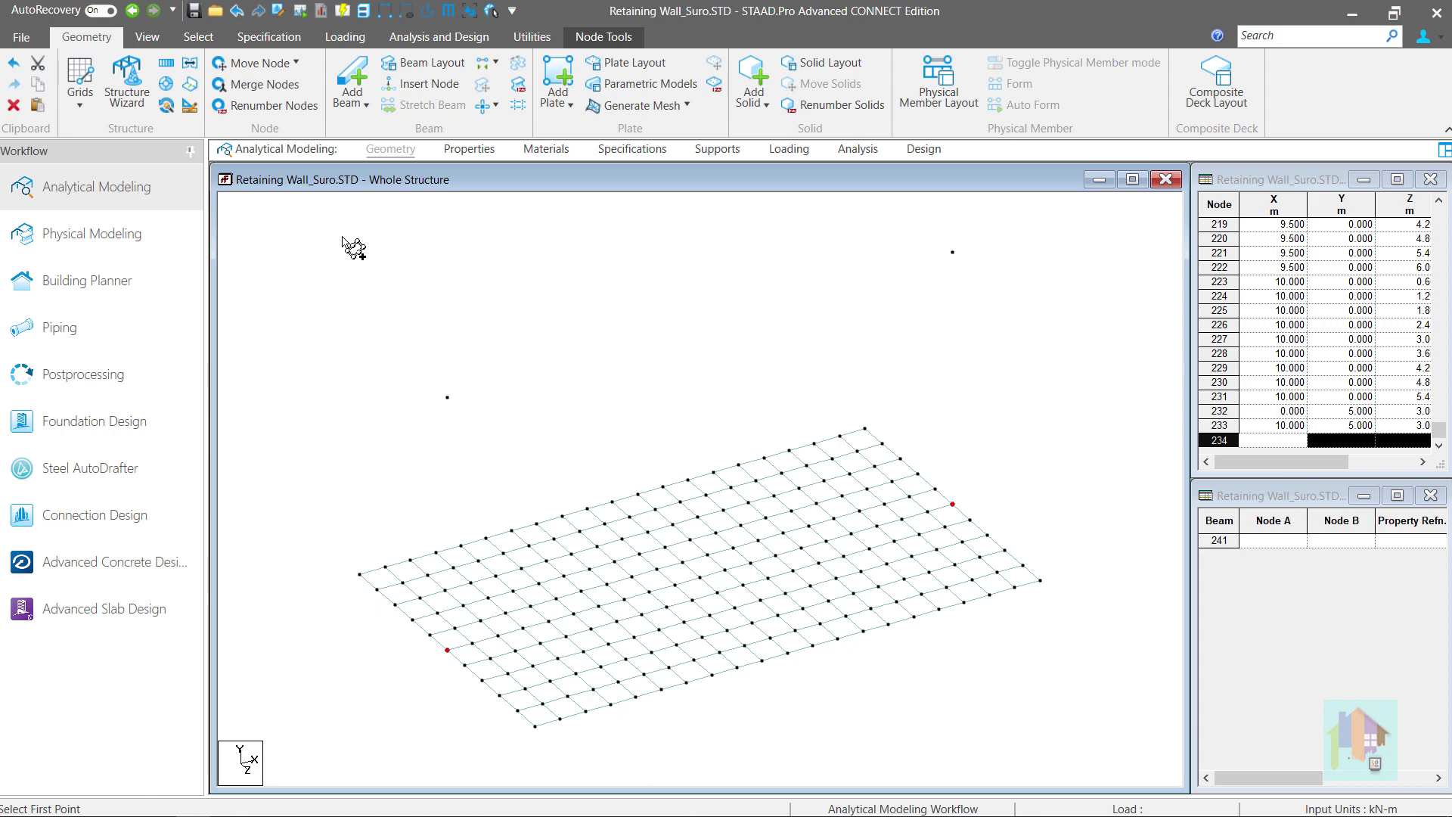
Attempt the wall outline from the top-left point, then dismiss the cannot-generate message
left_click(447, 397)
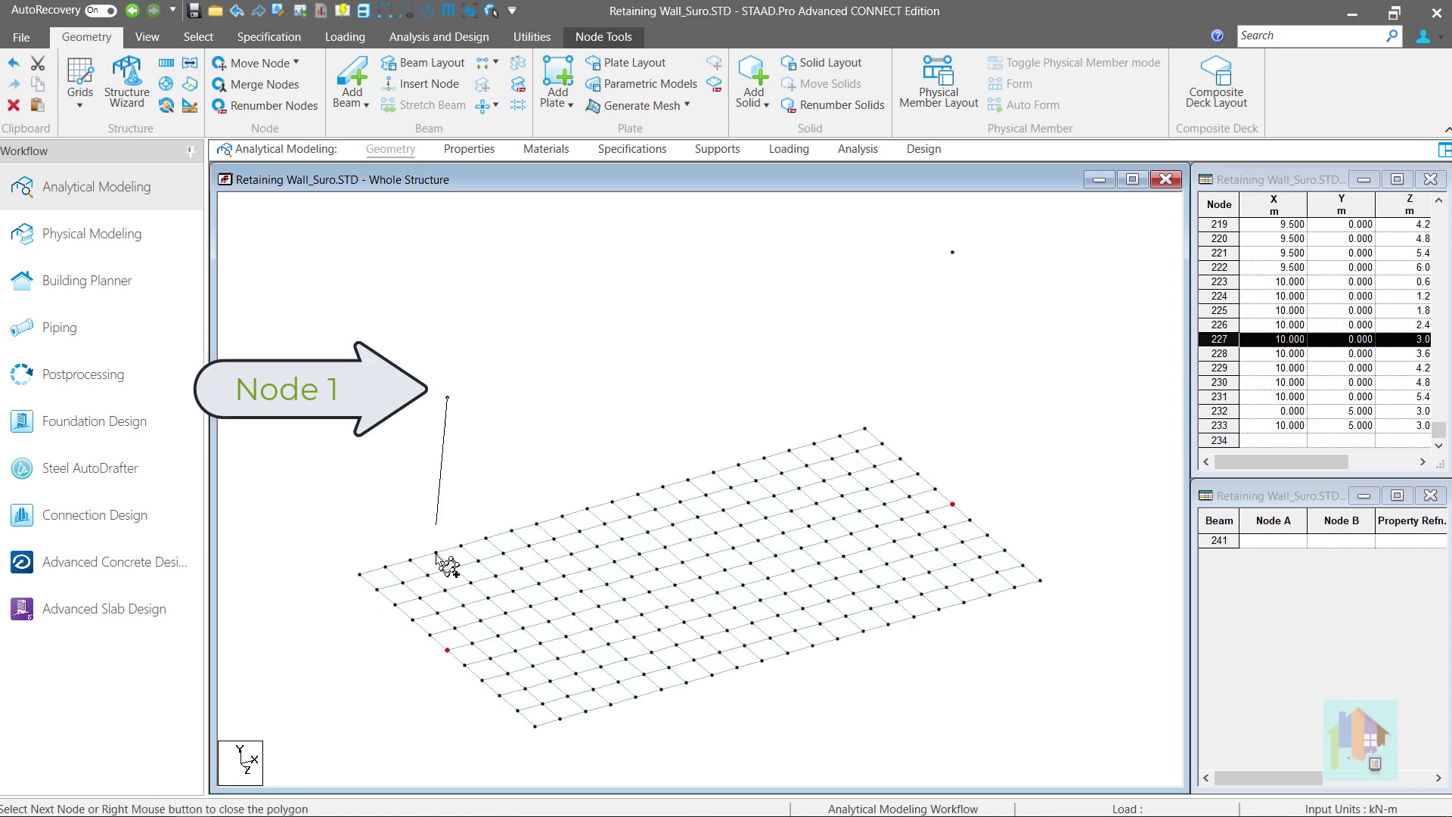
left_click(447, 650)
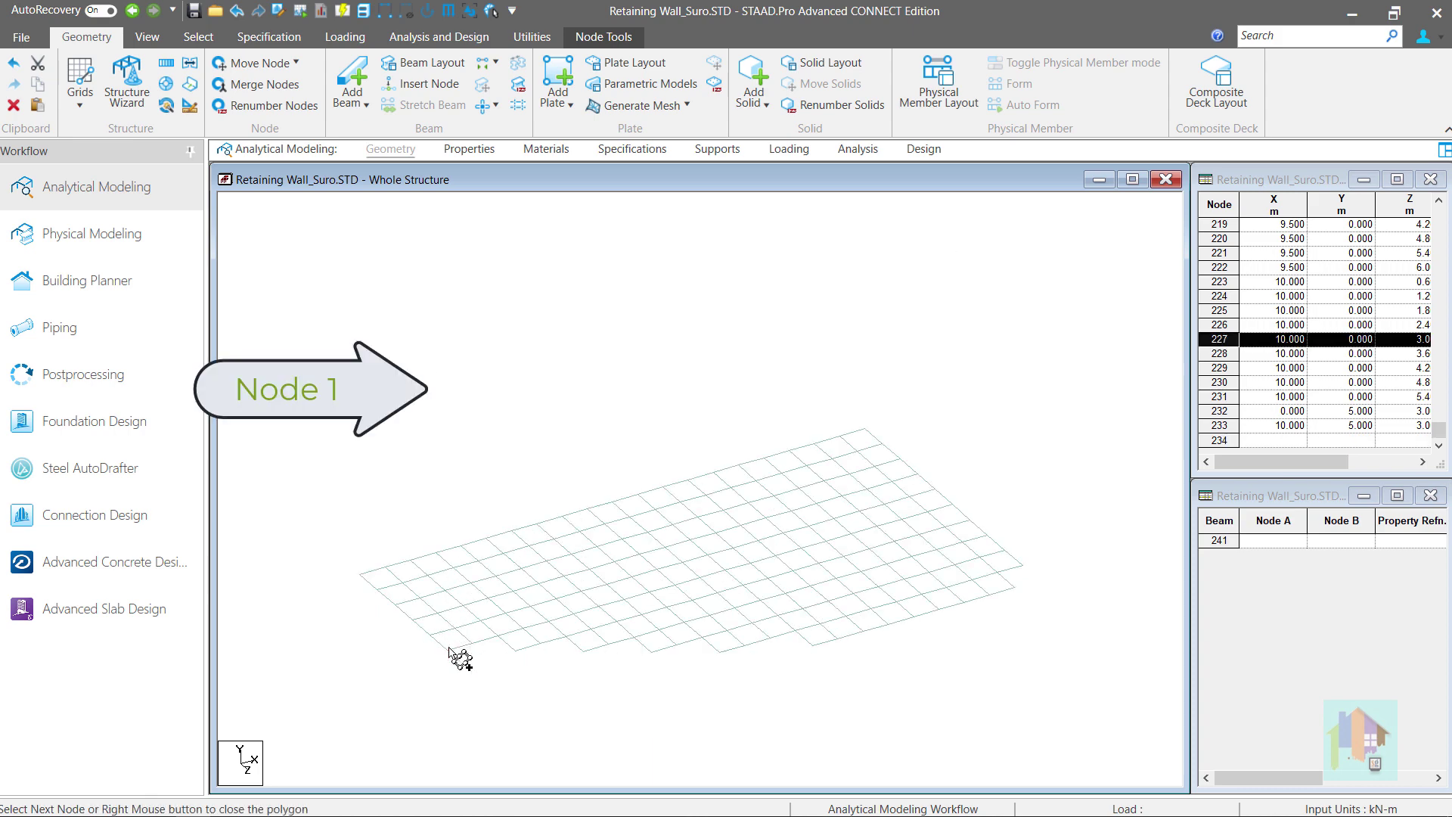
left_click(953, 504)
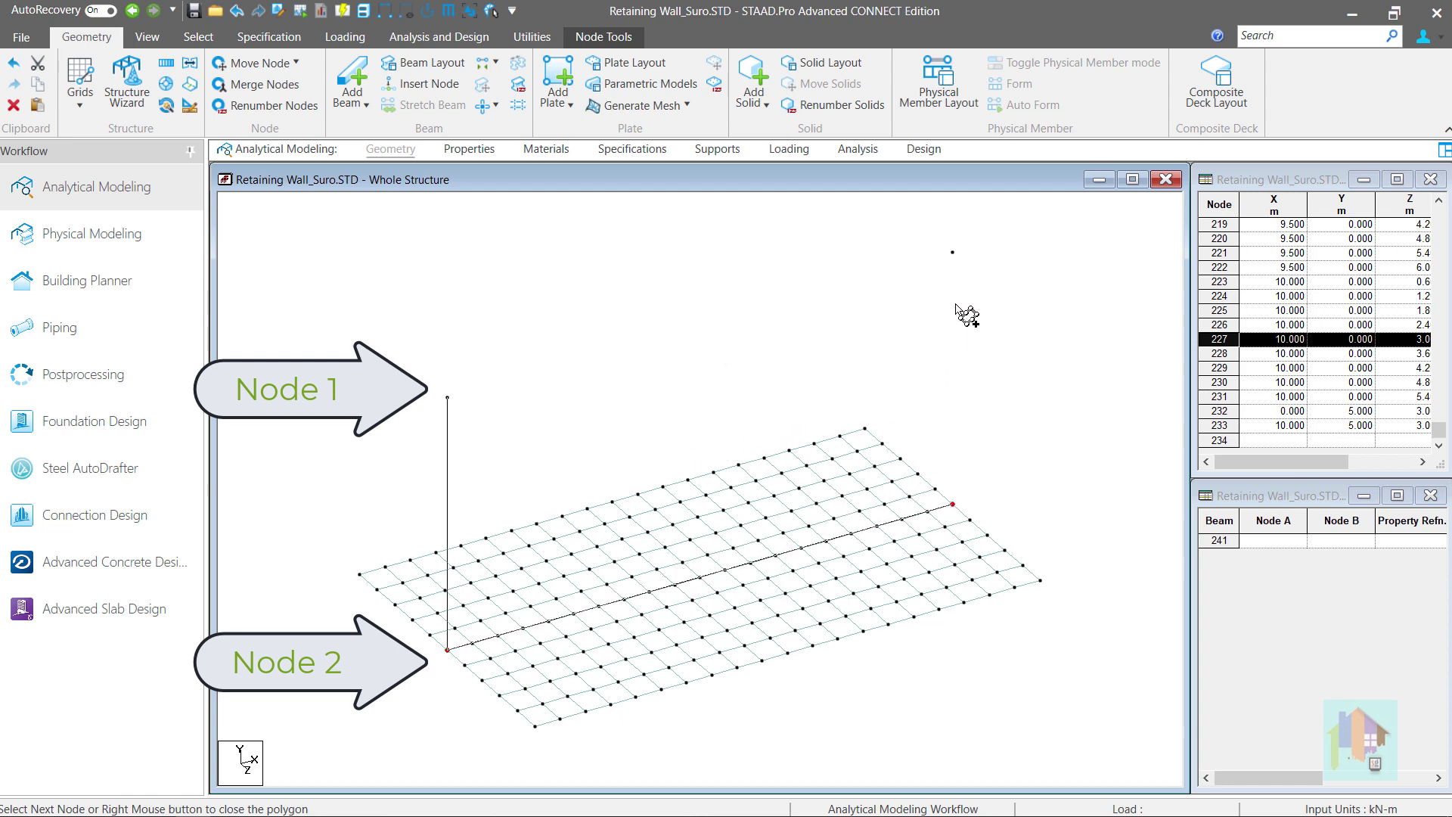
left_click(953, 253)
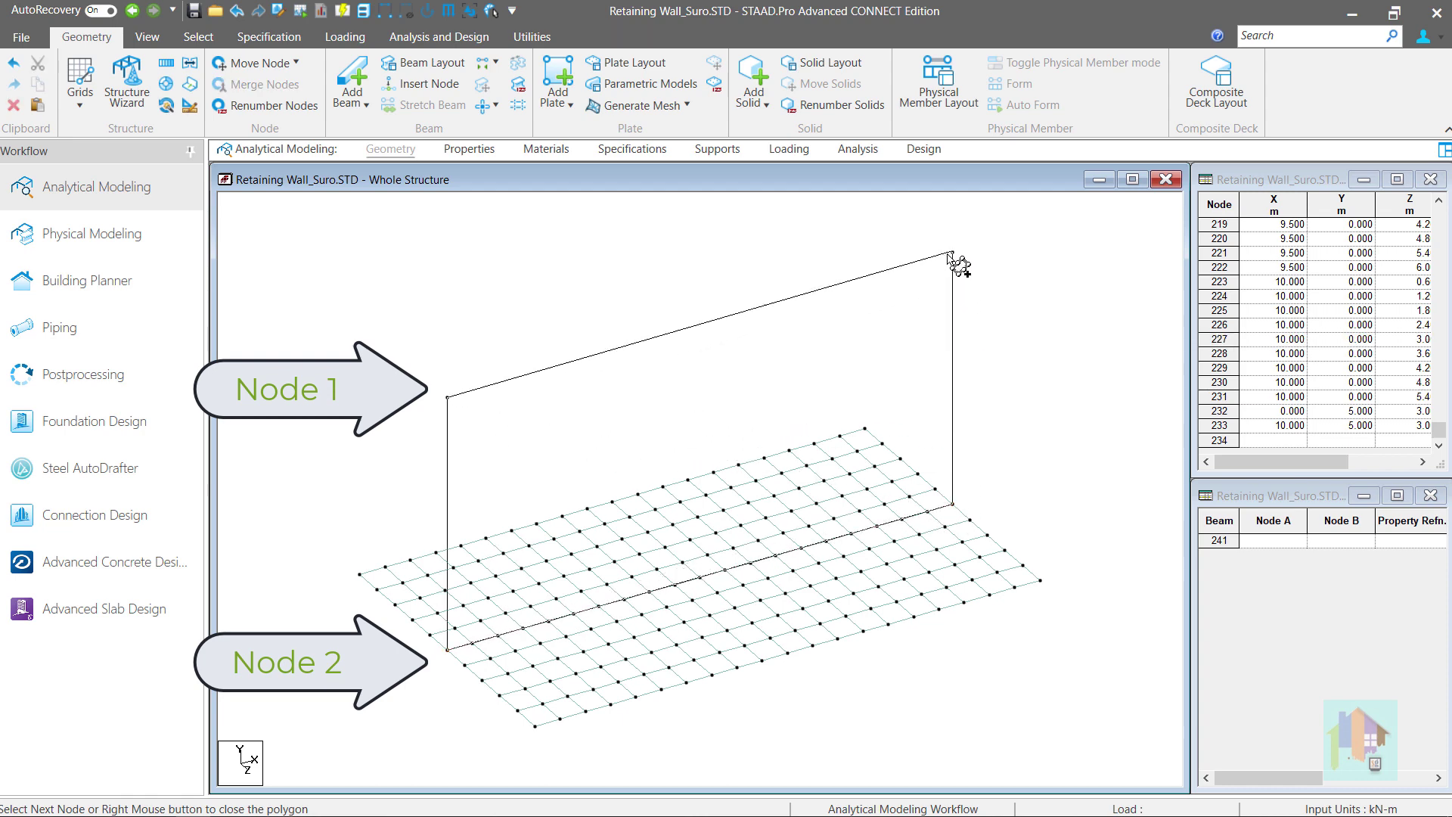
left_click(446, 401)
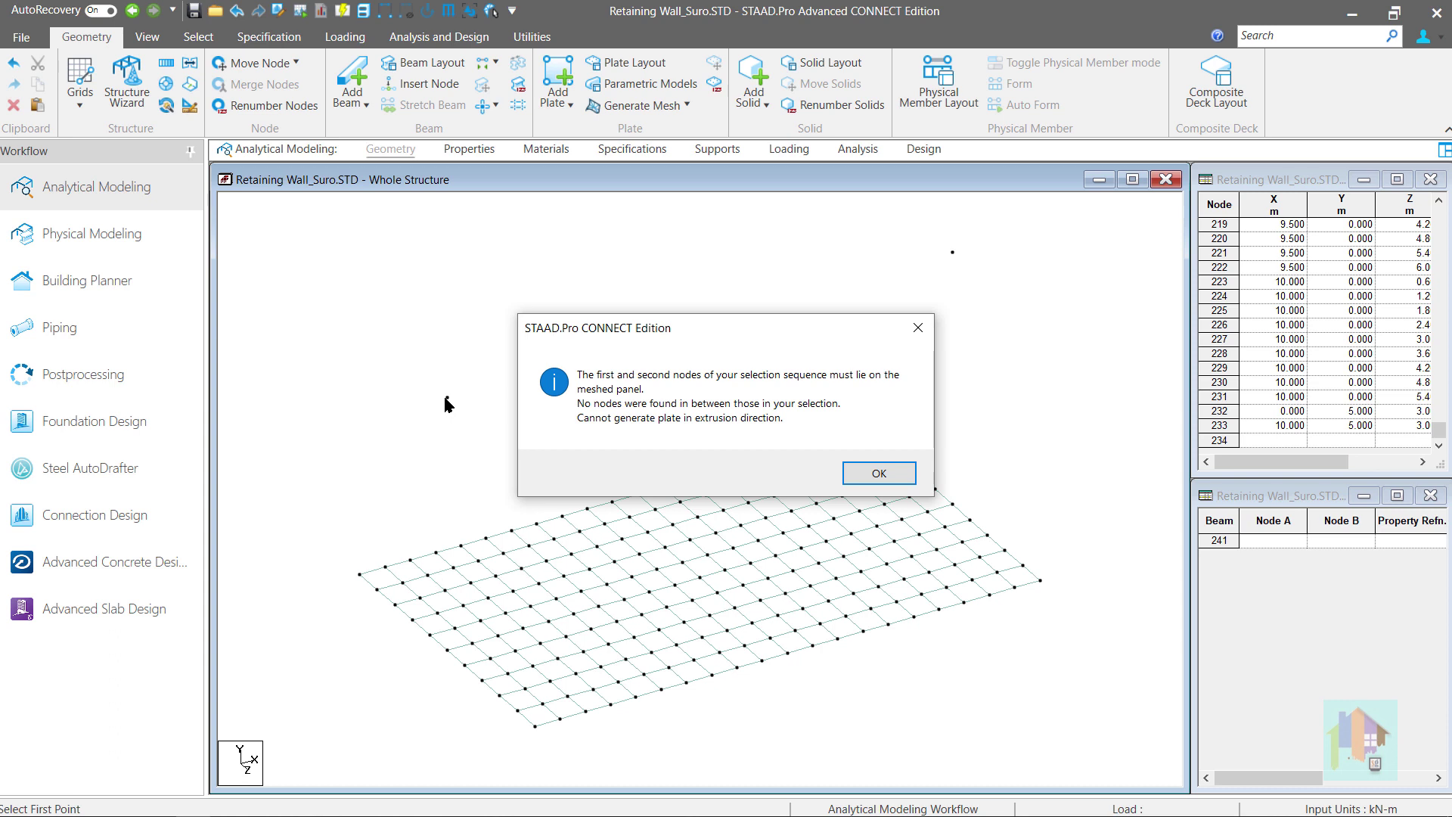
left_click(878, 474)
Outline the wall from the slab's left-edge node around to the top points, and generate it with 10 divisions
left_click(446, 649)
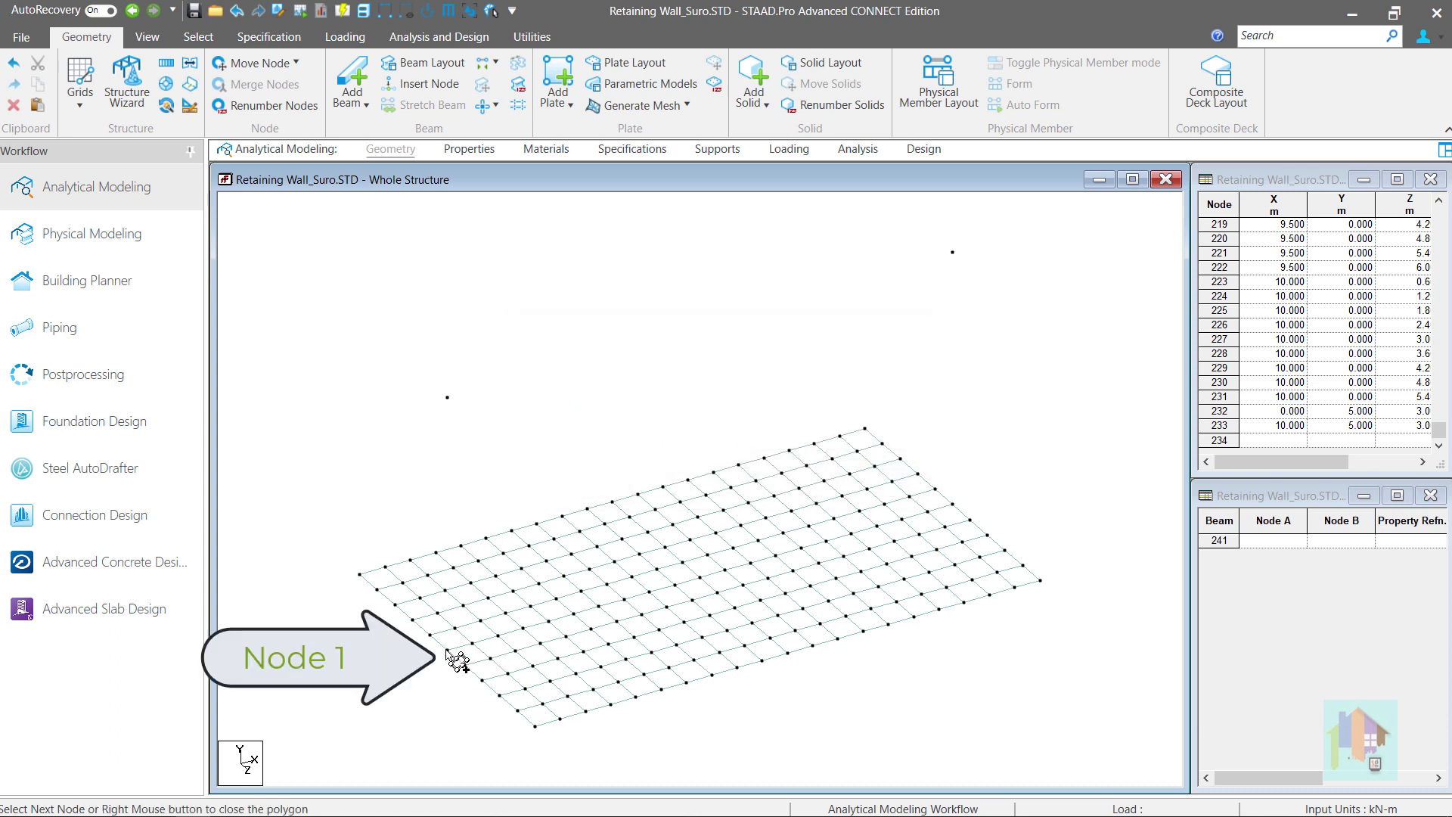
left_click(951, 504)
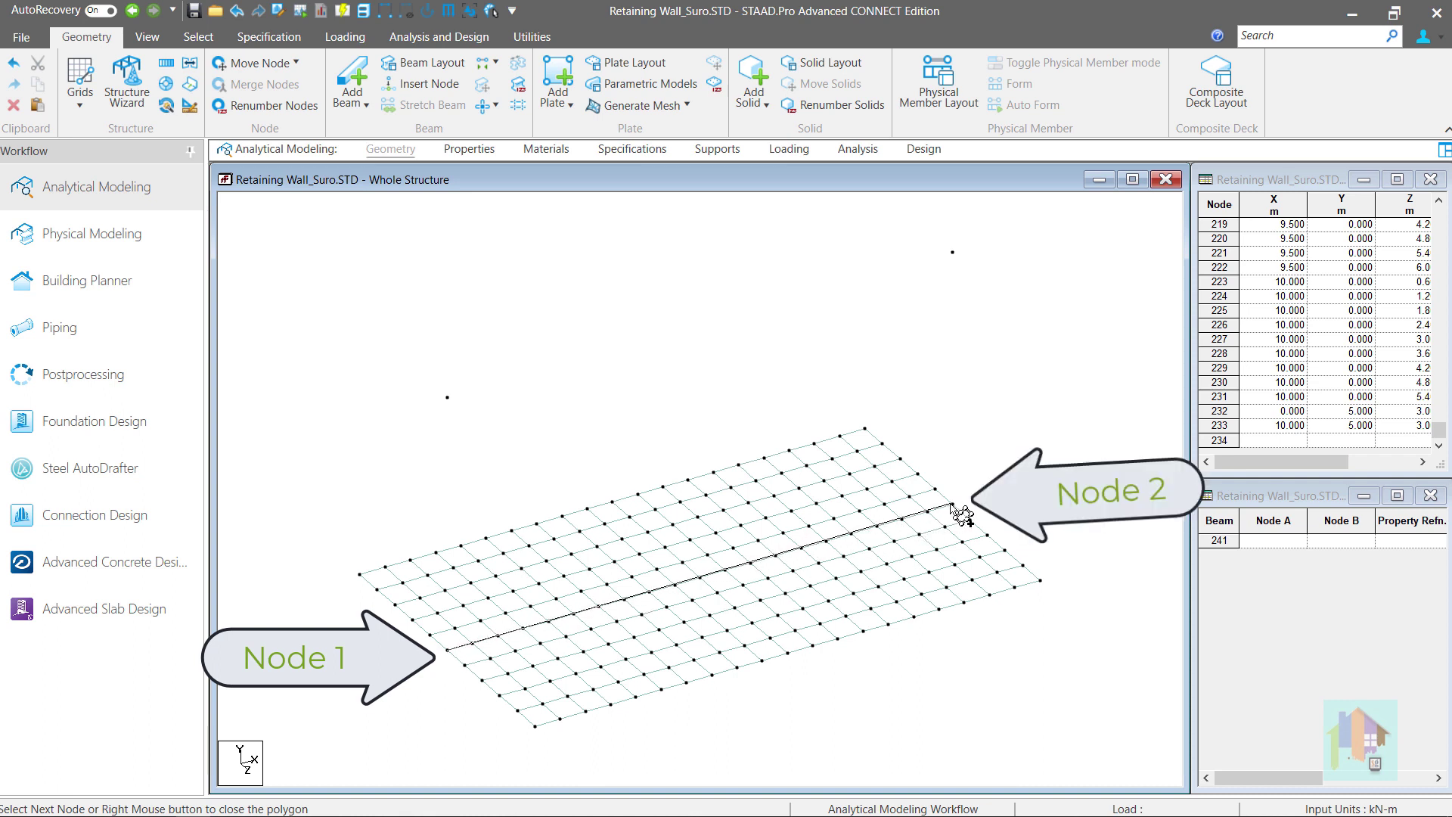
left_click(953, 253)
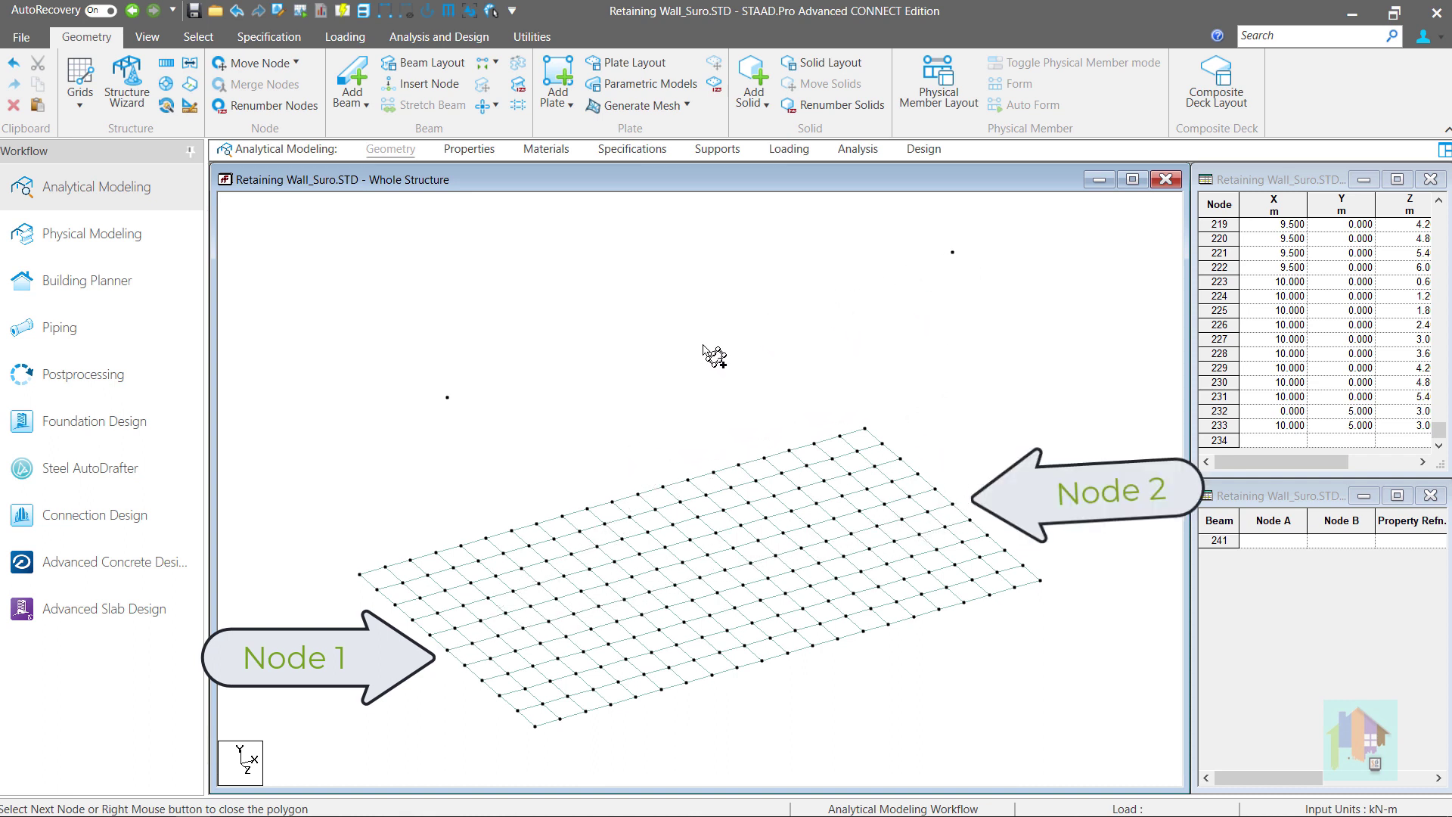
left_click(448, 398)
left_click(447, 649)
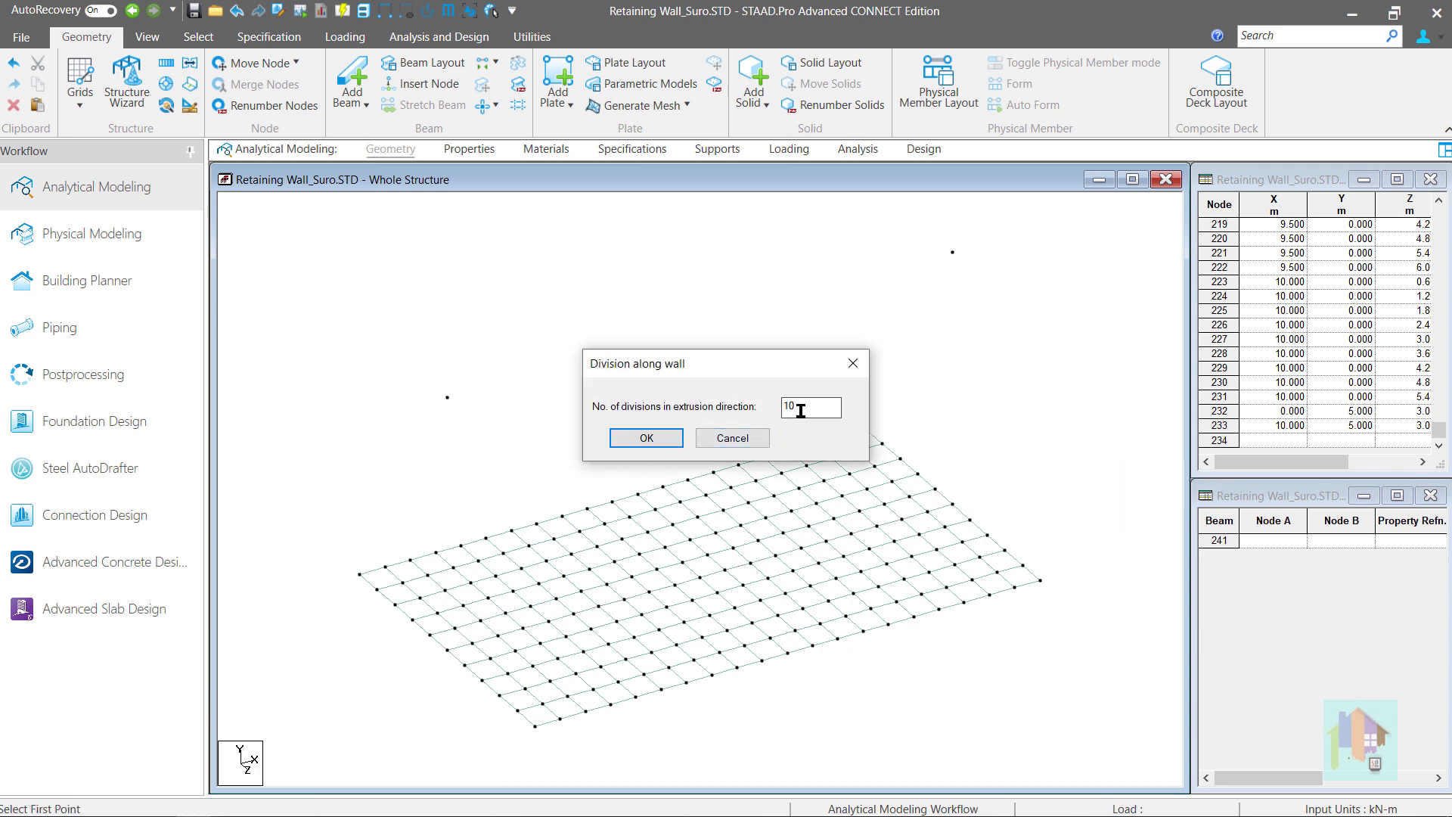
left_click(668, 445)
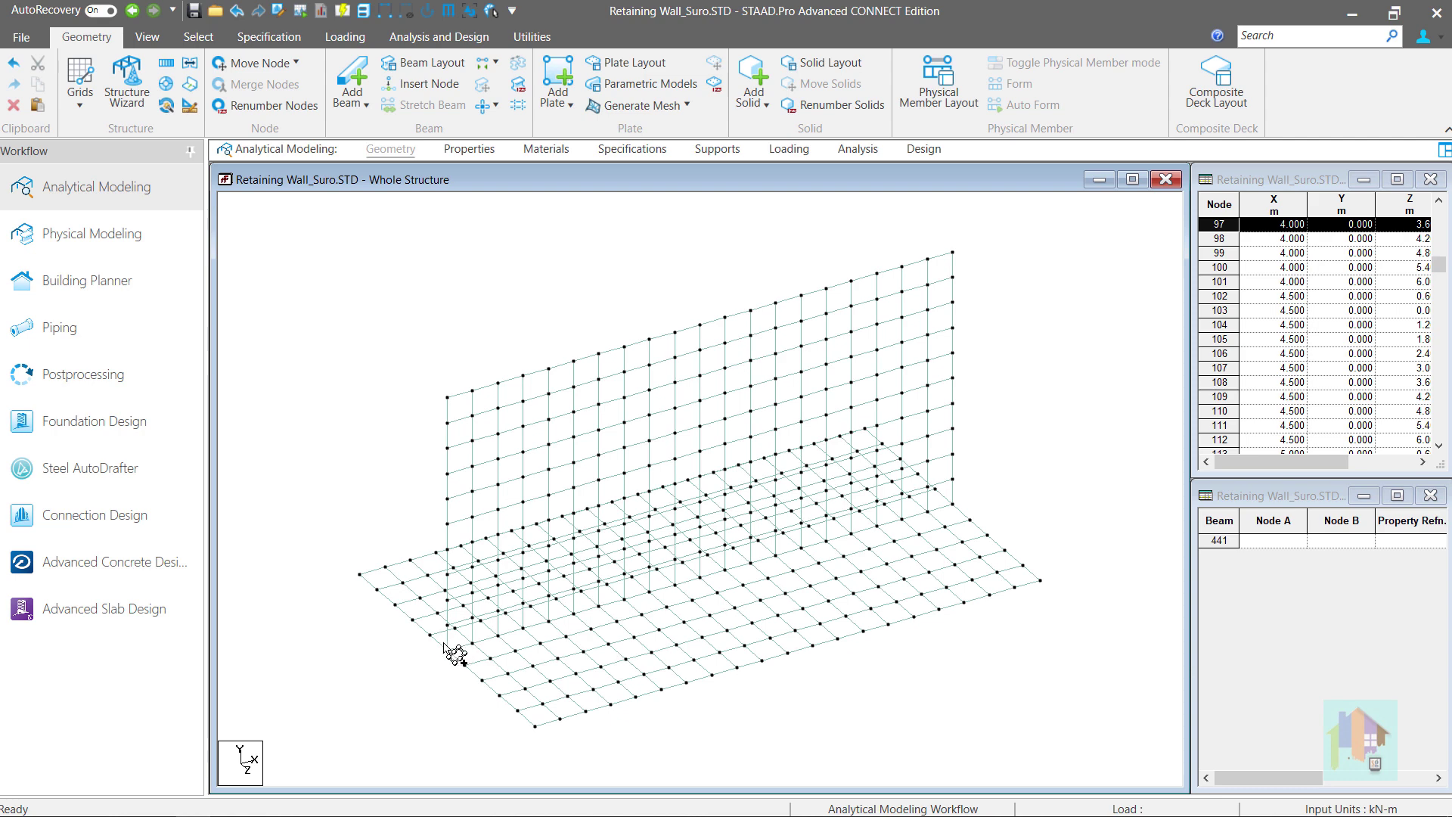
Select several base-slab plates in plate mode, ending with plate 51, to inspect them
left_click(430, 671)
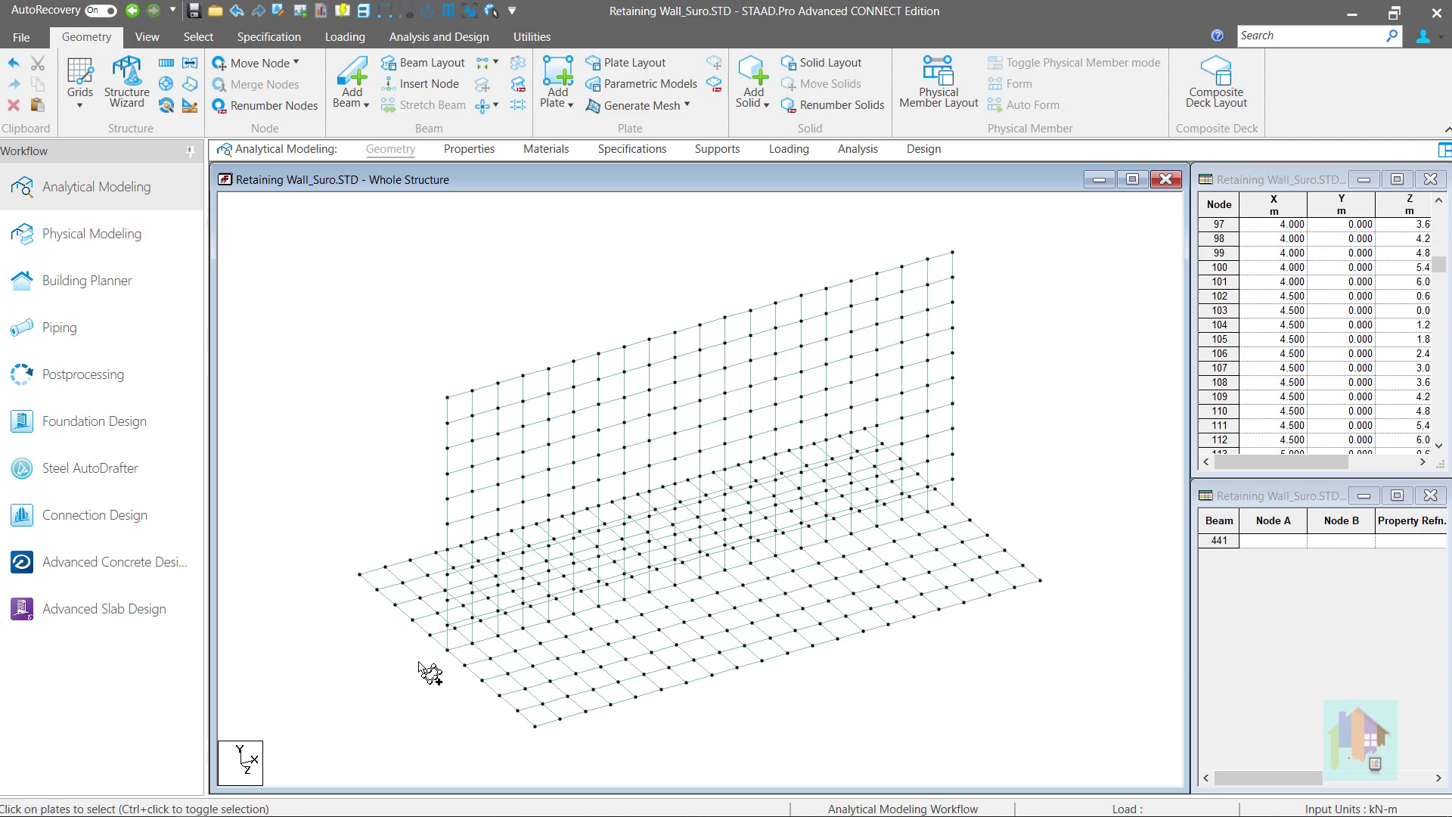
left_click(464, 658)
left_click(470, 654)
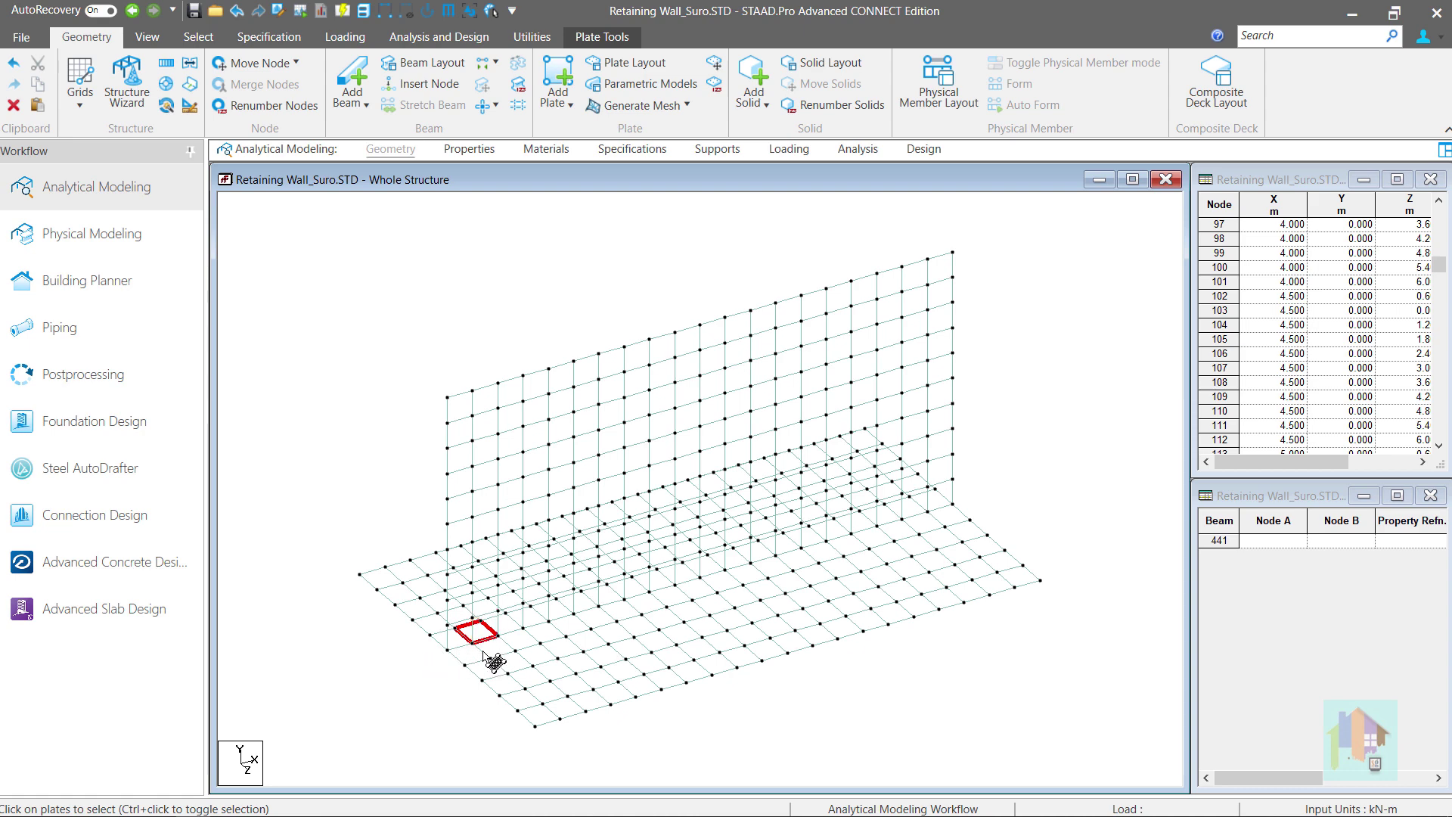
left_click(518, 642)
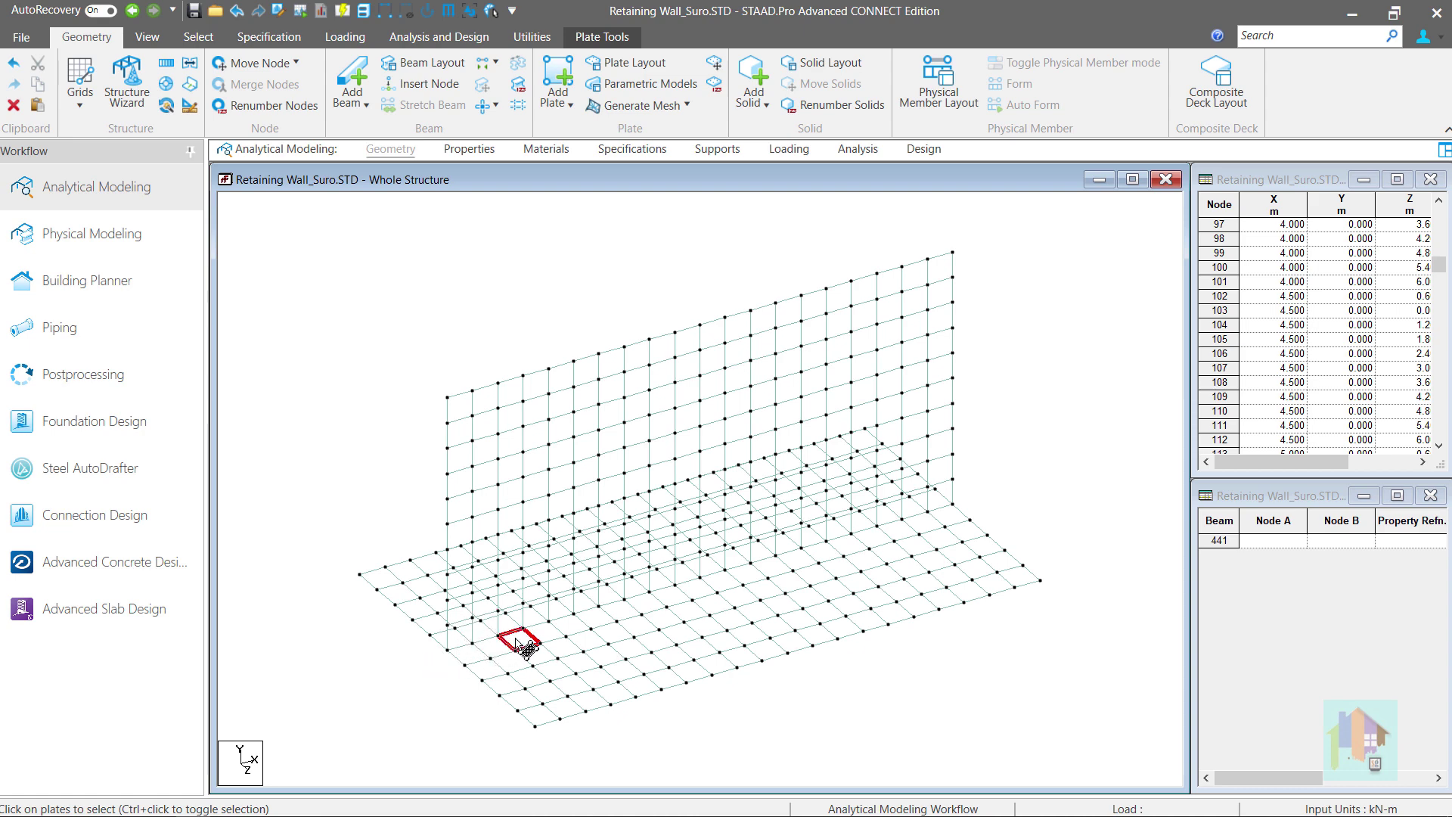
left_click(561, 636)
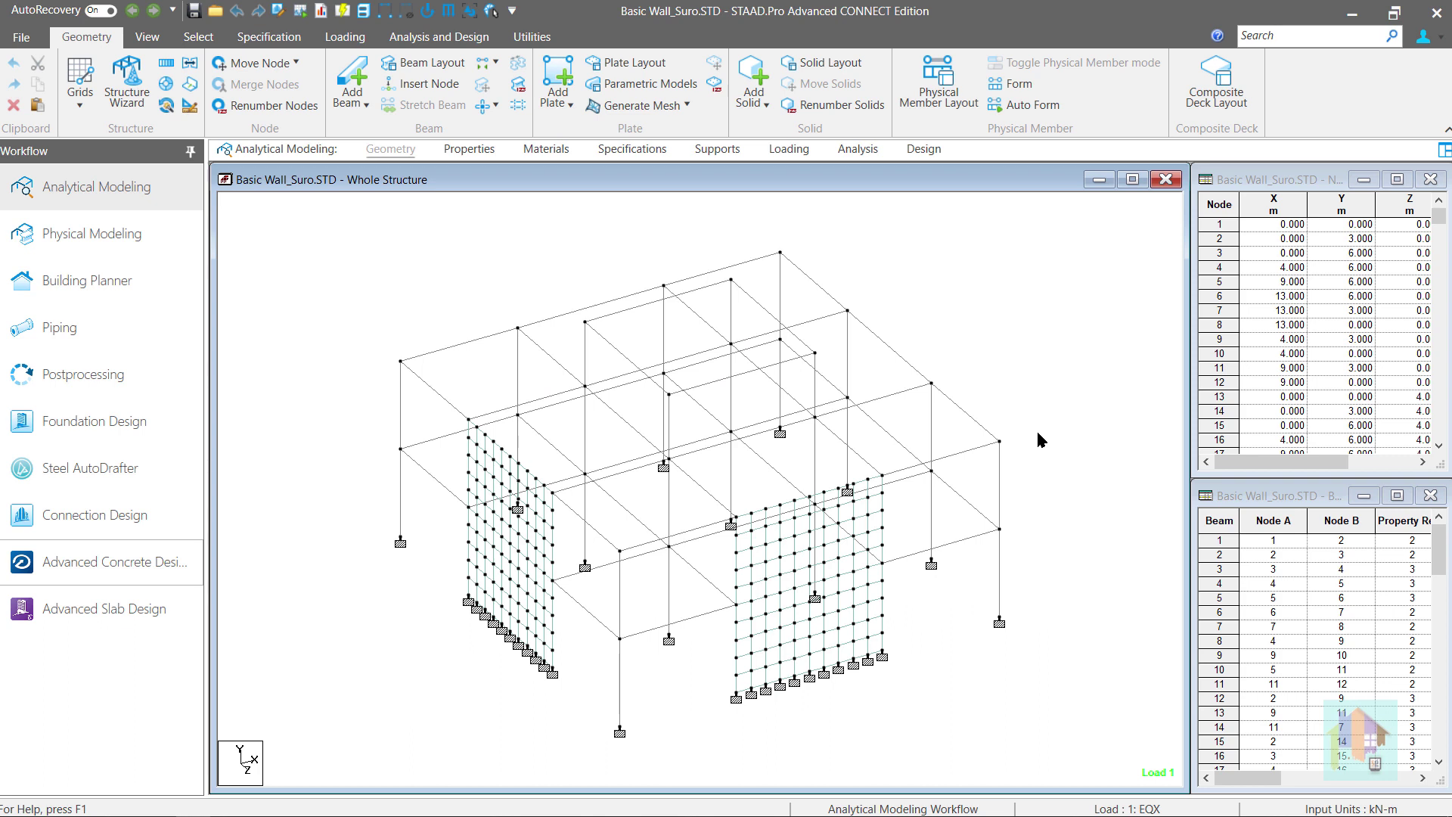
Check beam 80, then enter Postprocessing with all load cases accepted
left_click(903, 564)
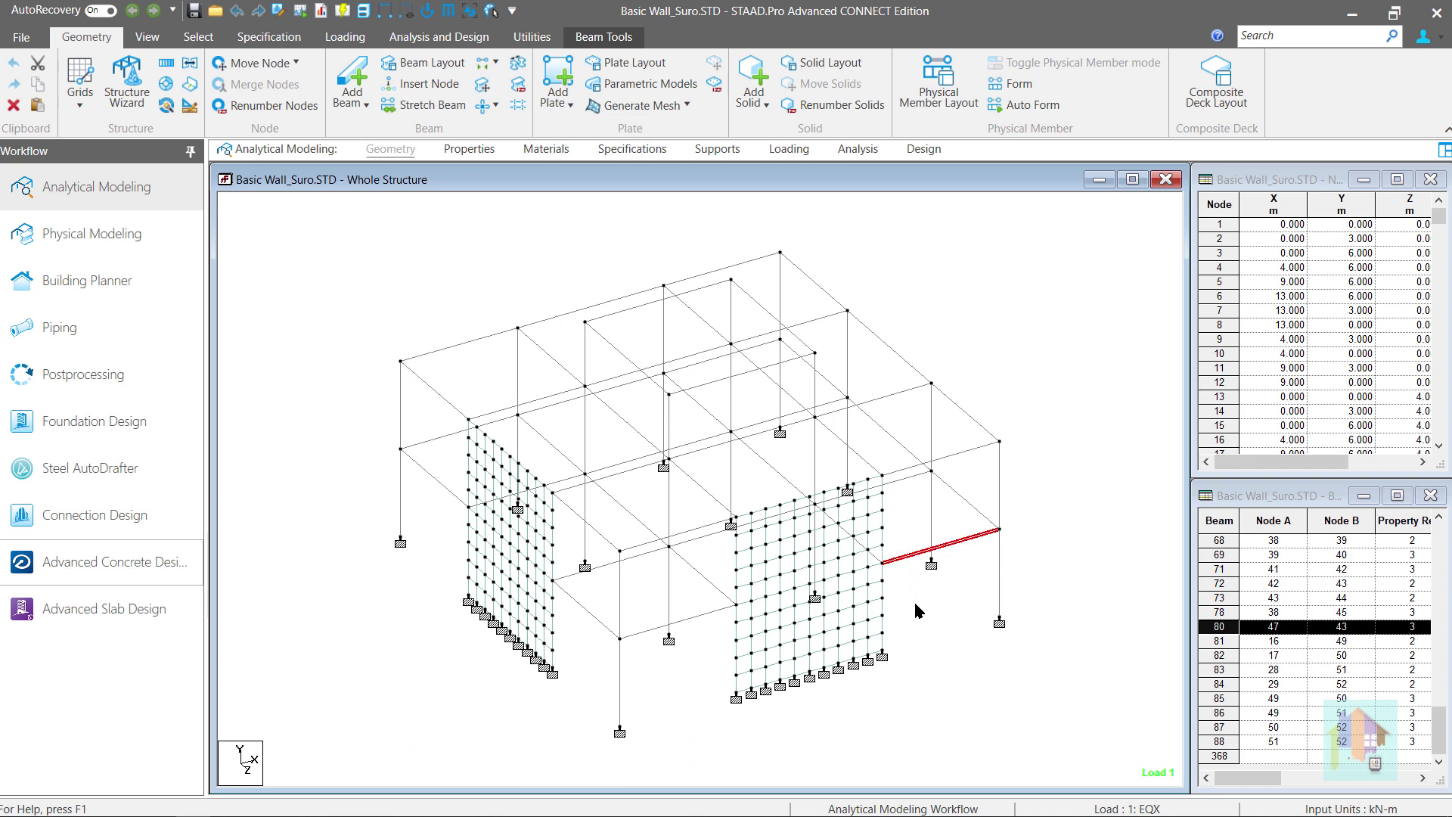
left_click(914, 601)
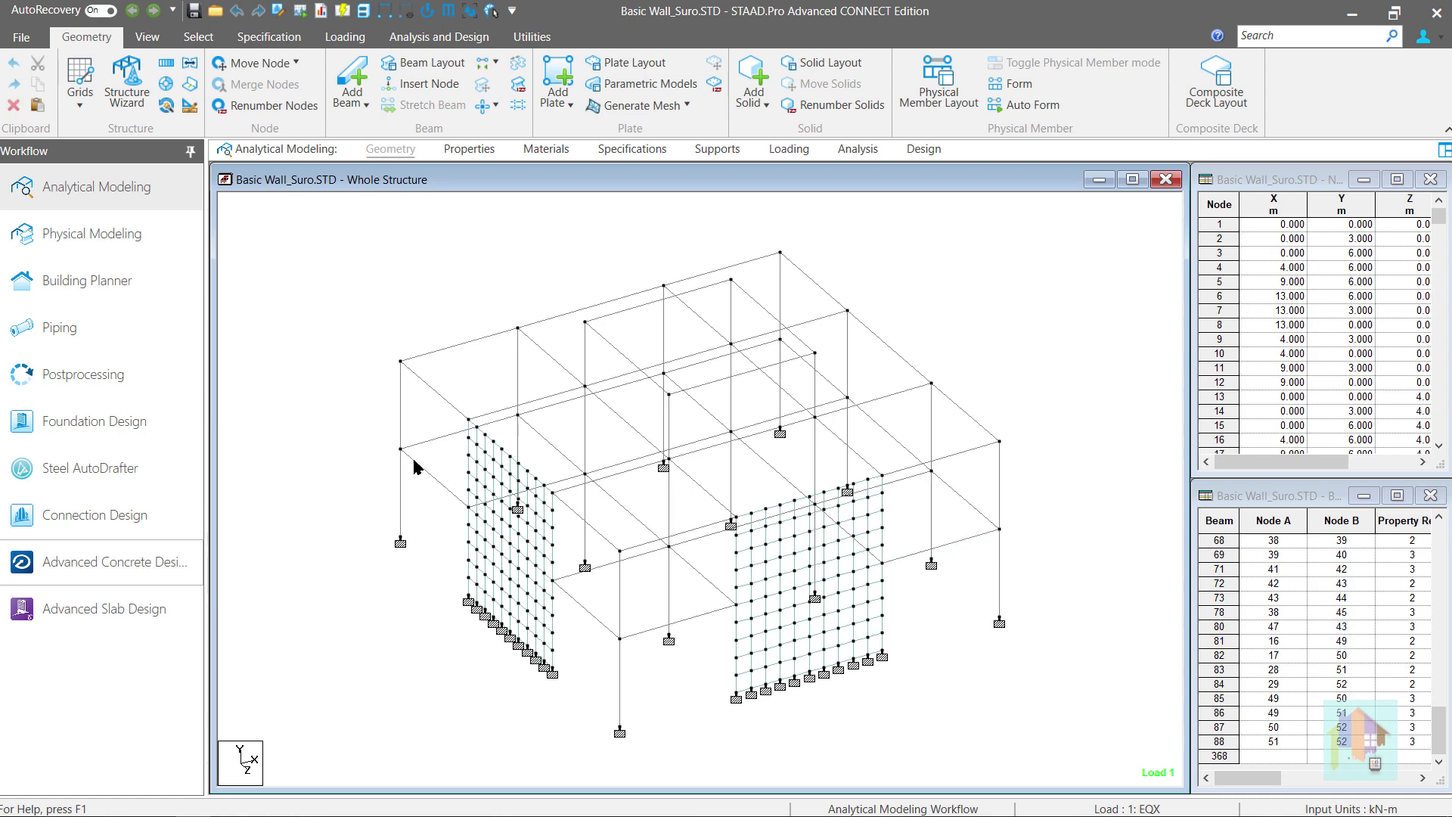
left_click(172, 376)
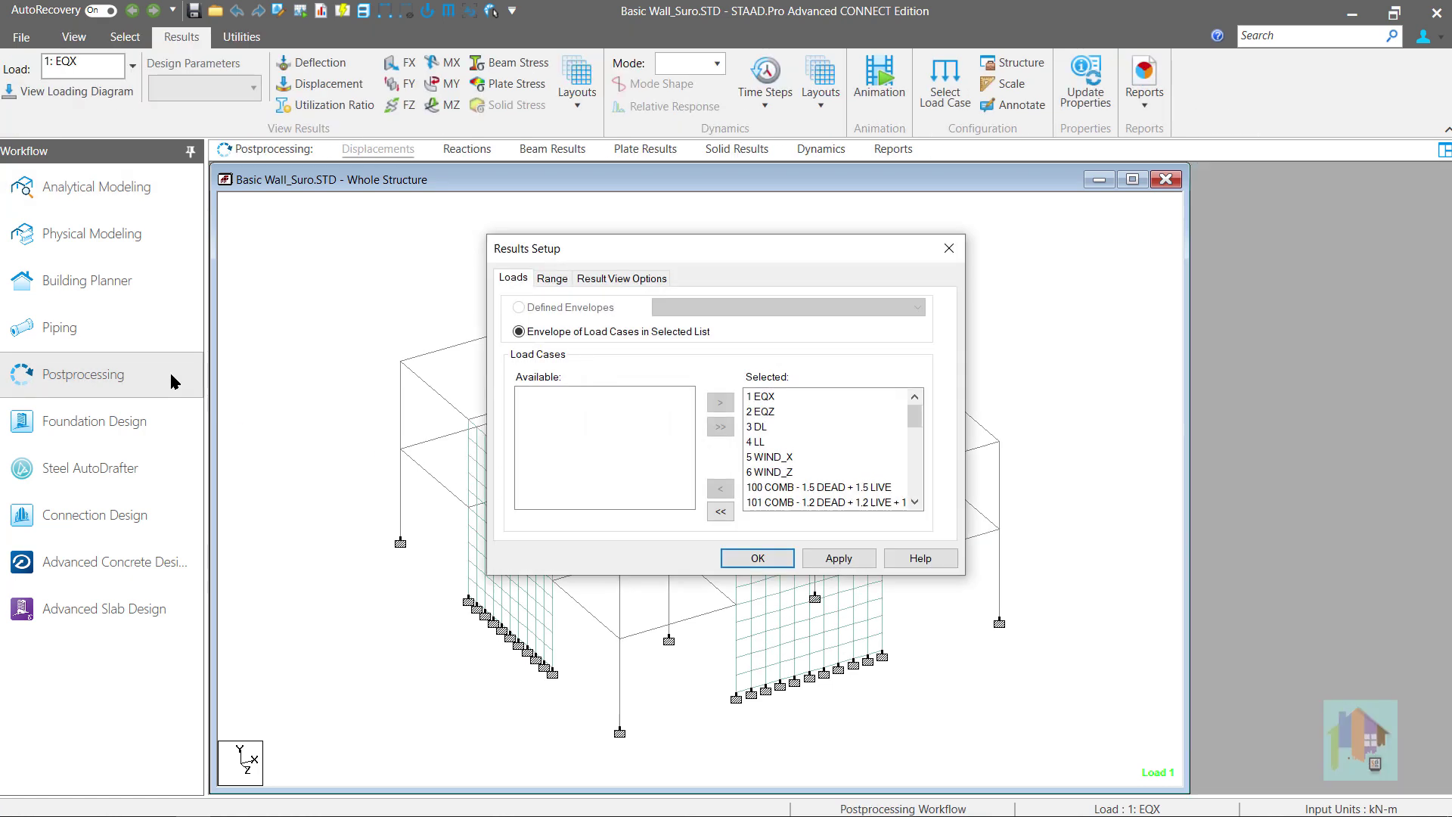
left_click(757, 559)
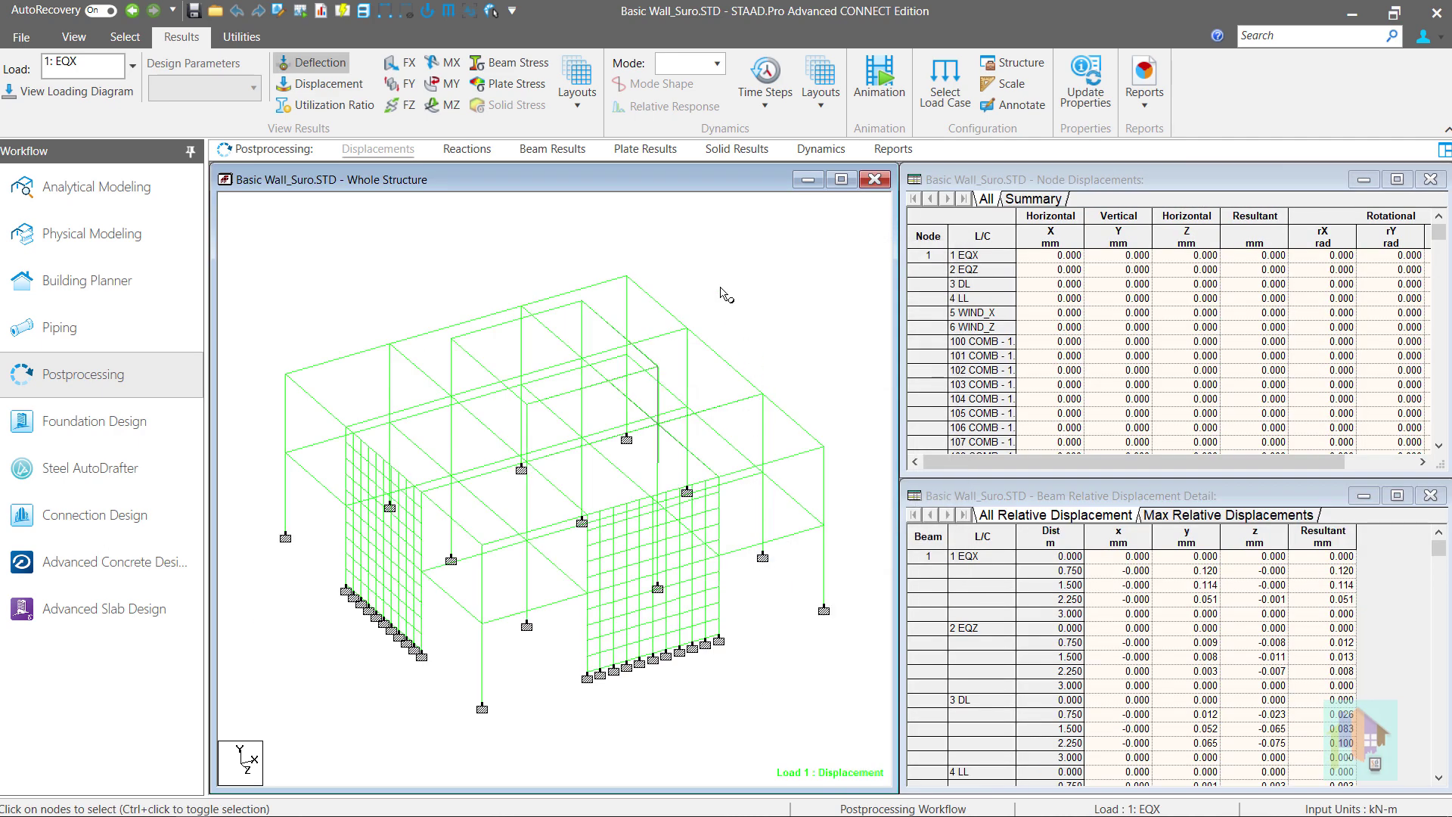
Contour Max Absolute plate stress on both walls for a chosen load case, then send to Advanced Concrete Design
left_click(647, 149)
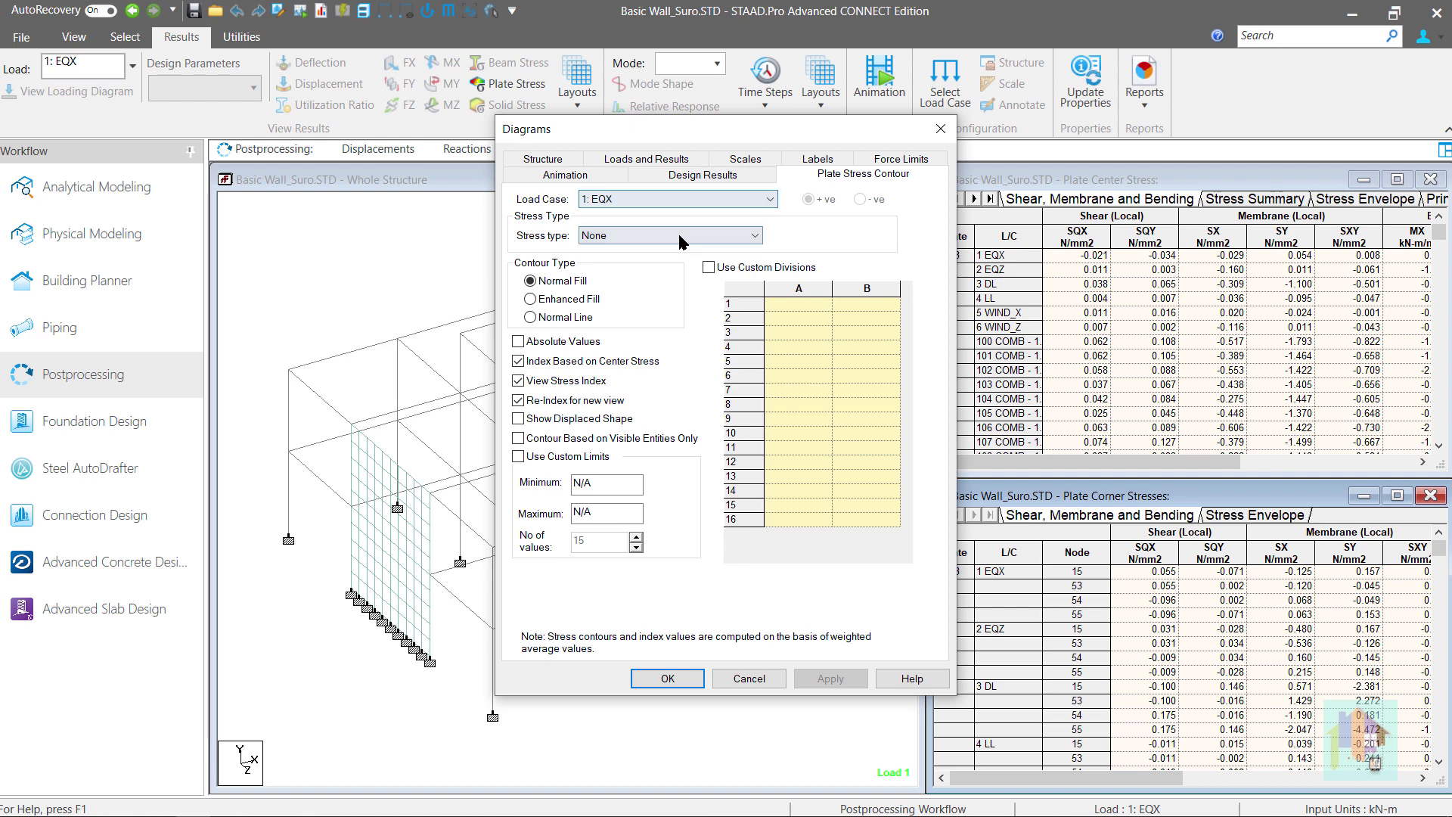
left_click(685, 227)
left_click(681, 269)
left_click(831, 678)
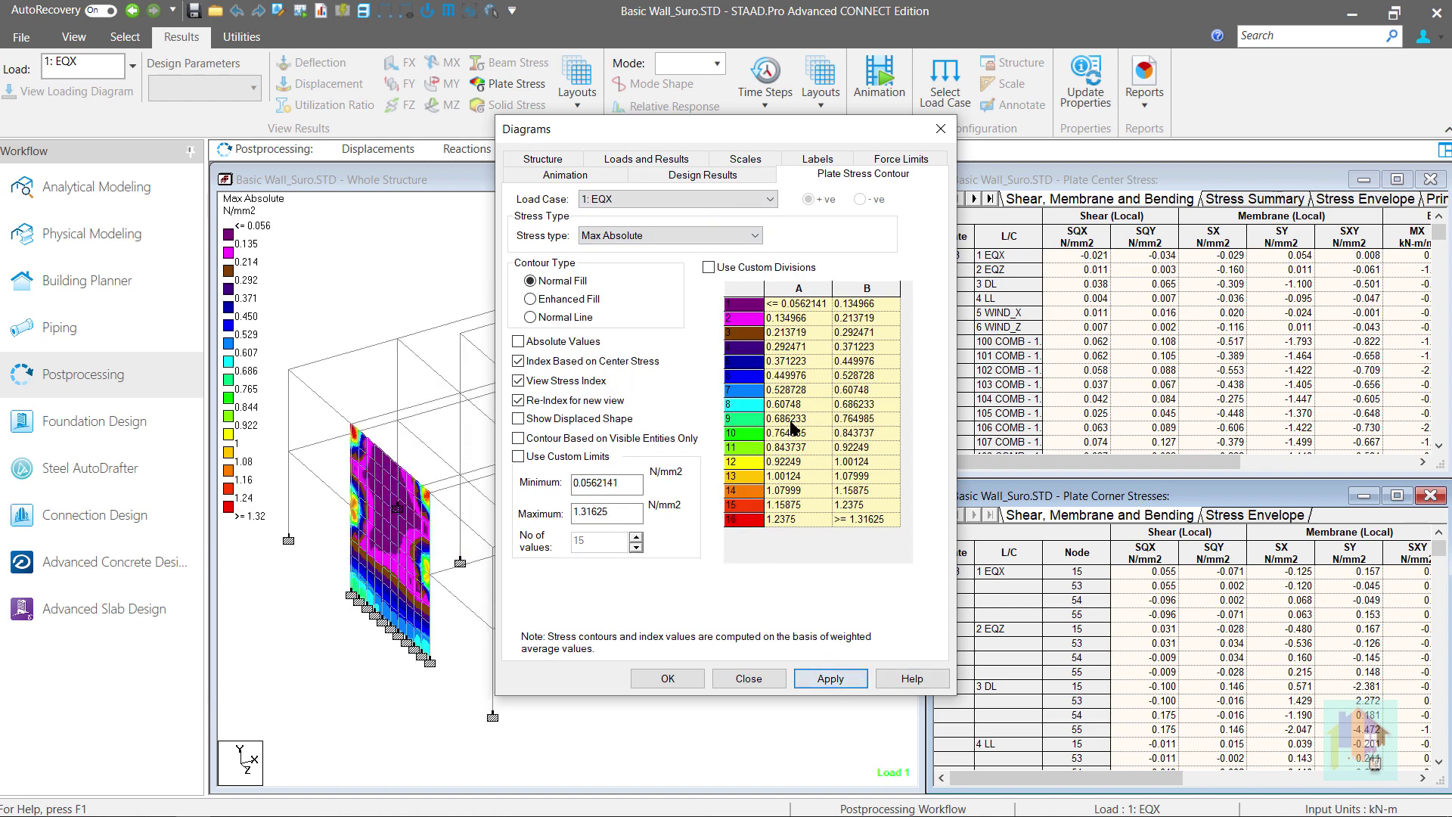
left_click_drag(715, 130, 1017, 189)
left_click(968, 258)
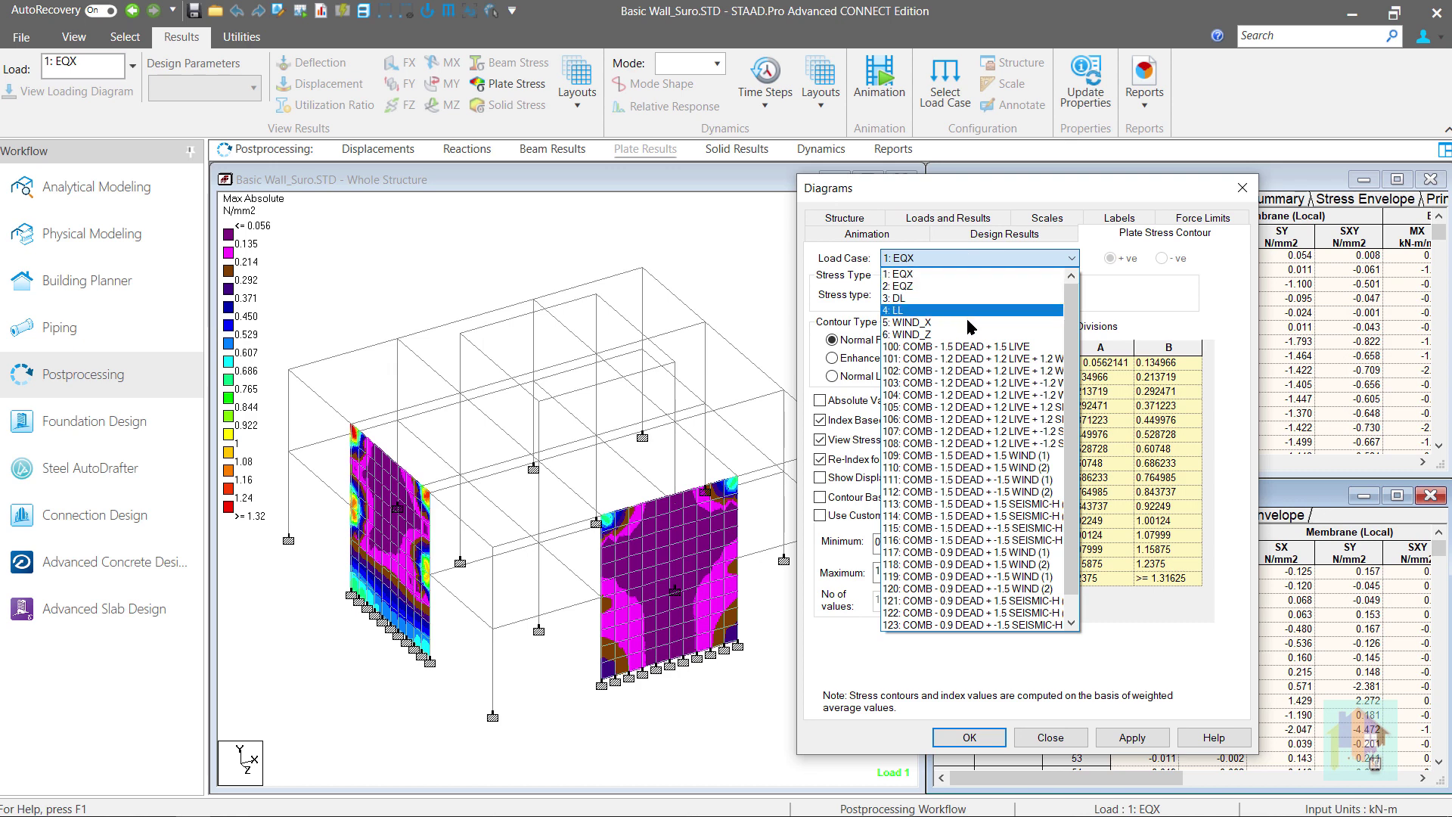
left_click(969, 374)
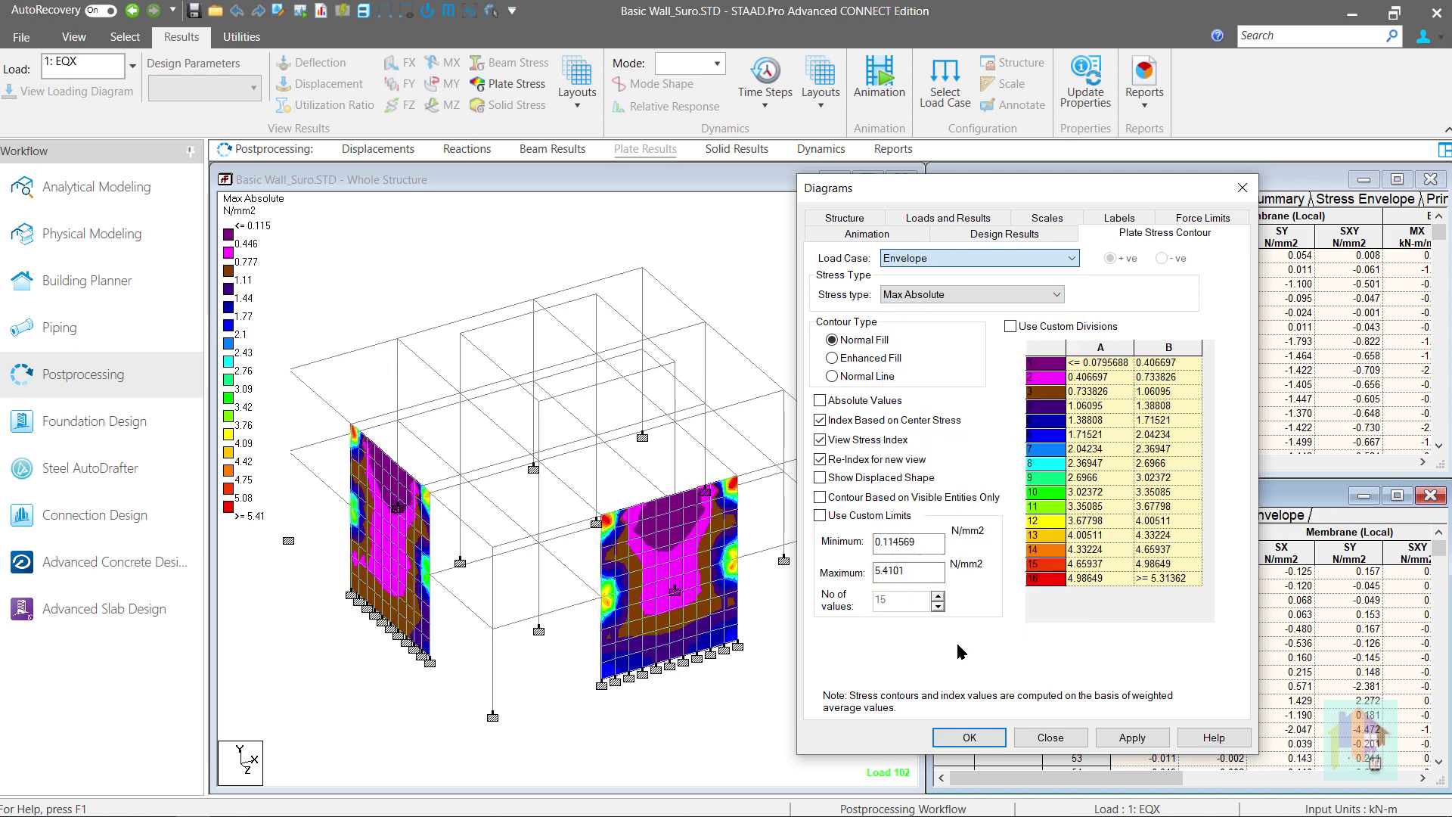
left_click(993, 738)
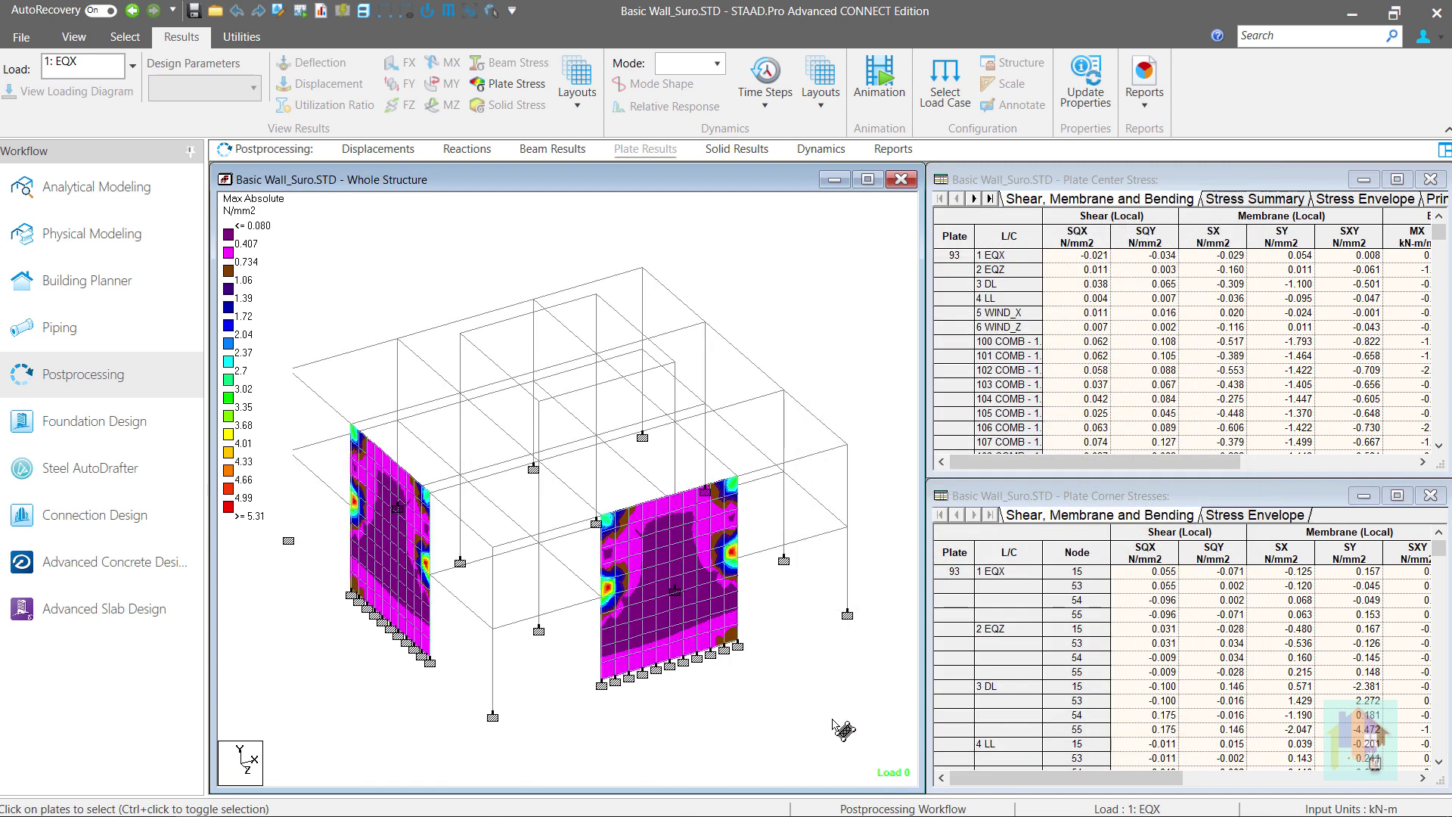
left_click(160, 556)
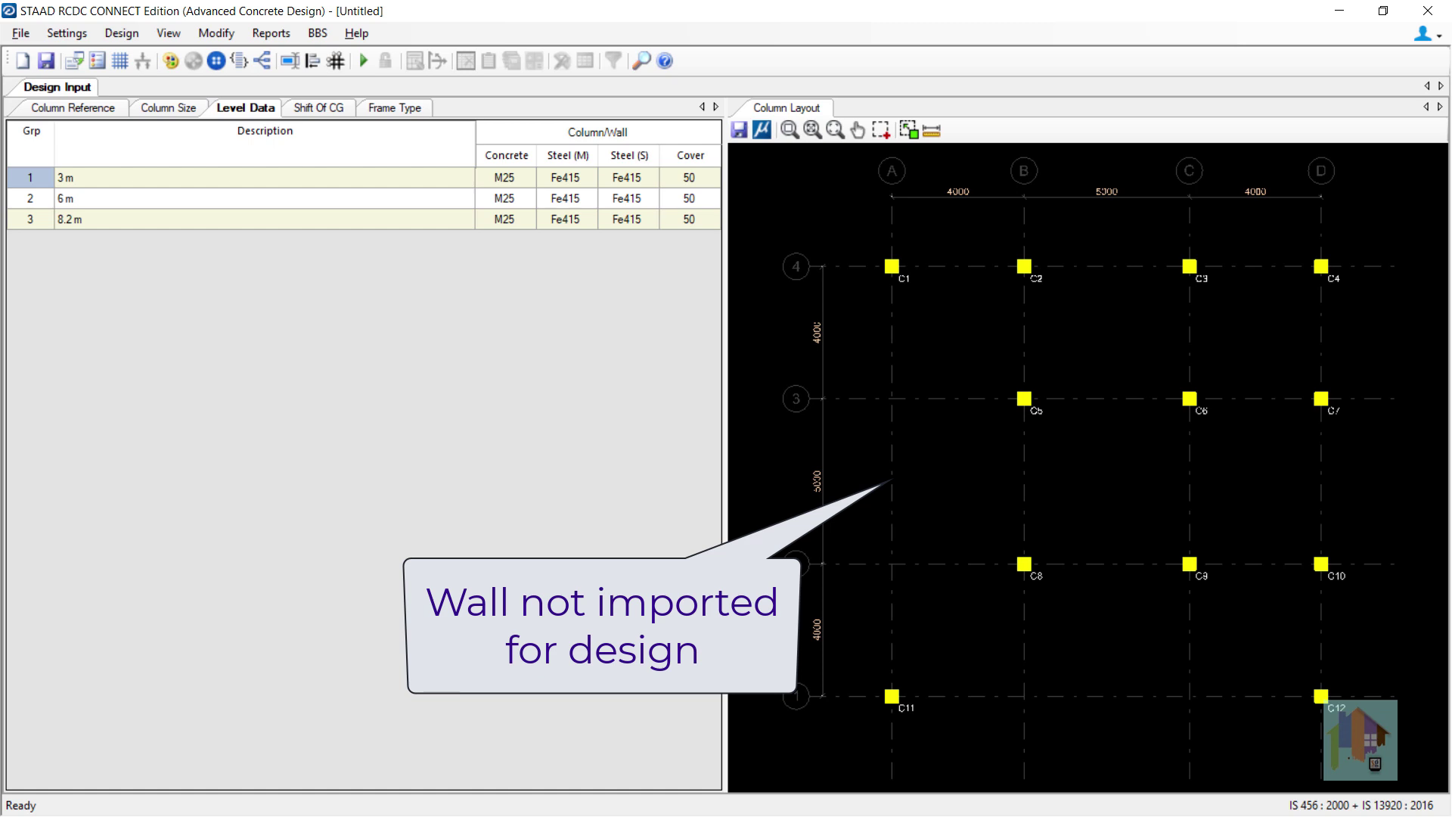
Show the Column Size table in RCDC
left_click(168, 110)
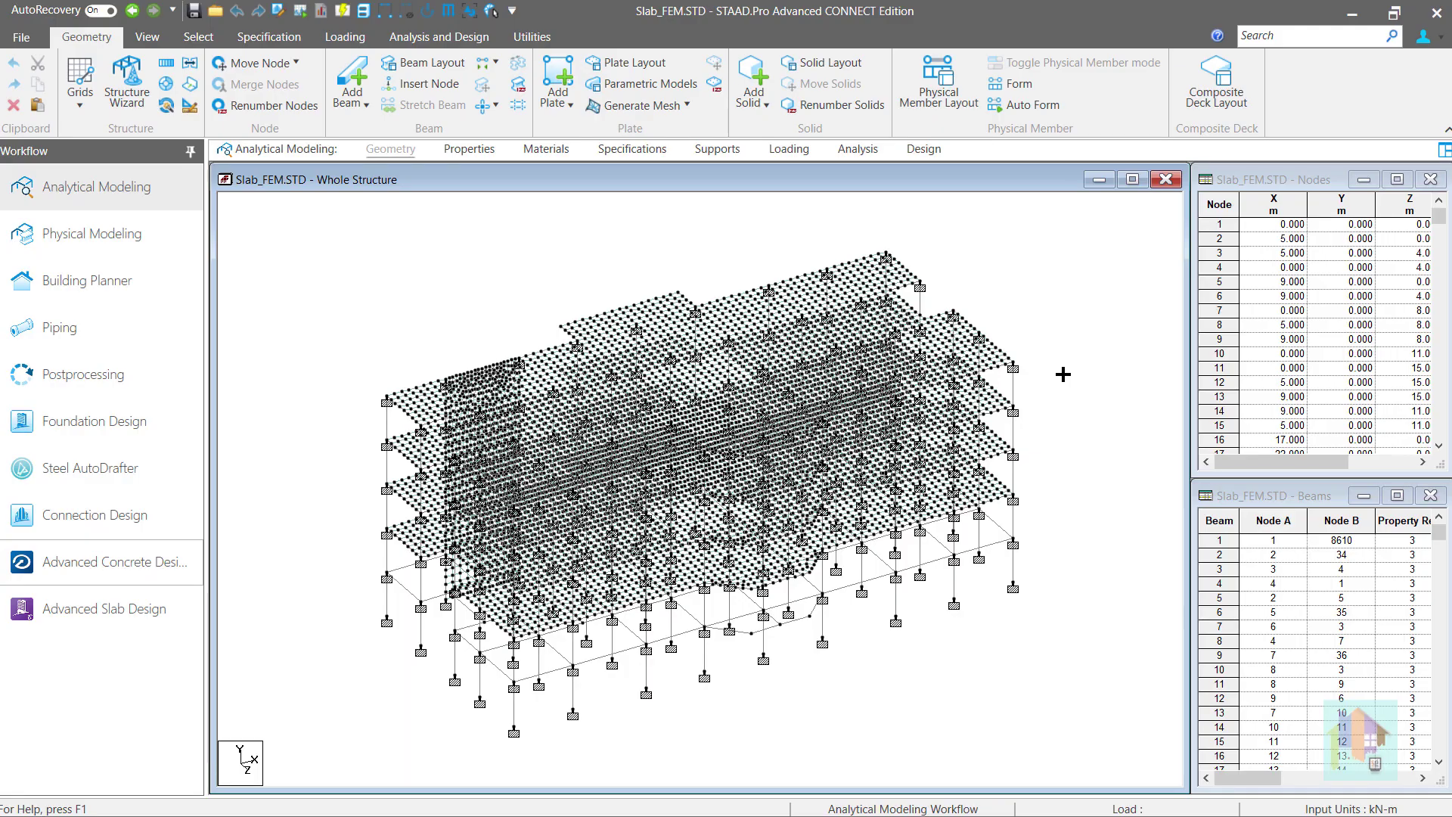
Check the Generate Mesh options in Slab_FEM.STD, then bring up the Parametric Models panel
left_click(667, 110)
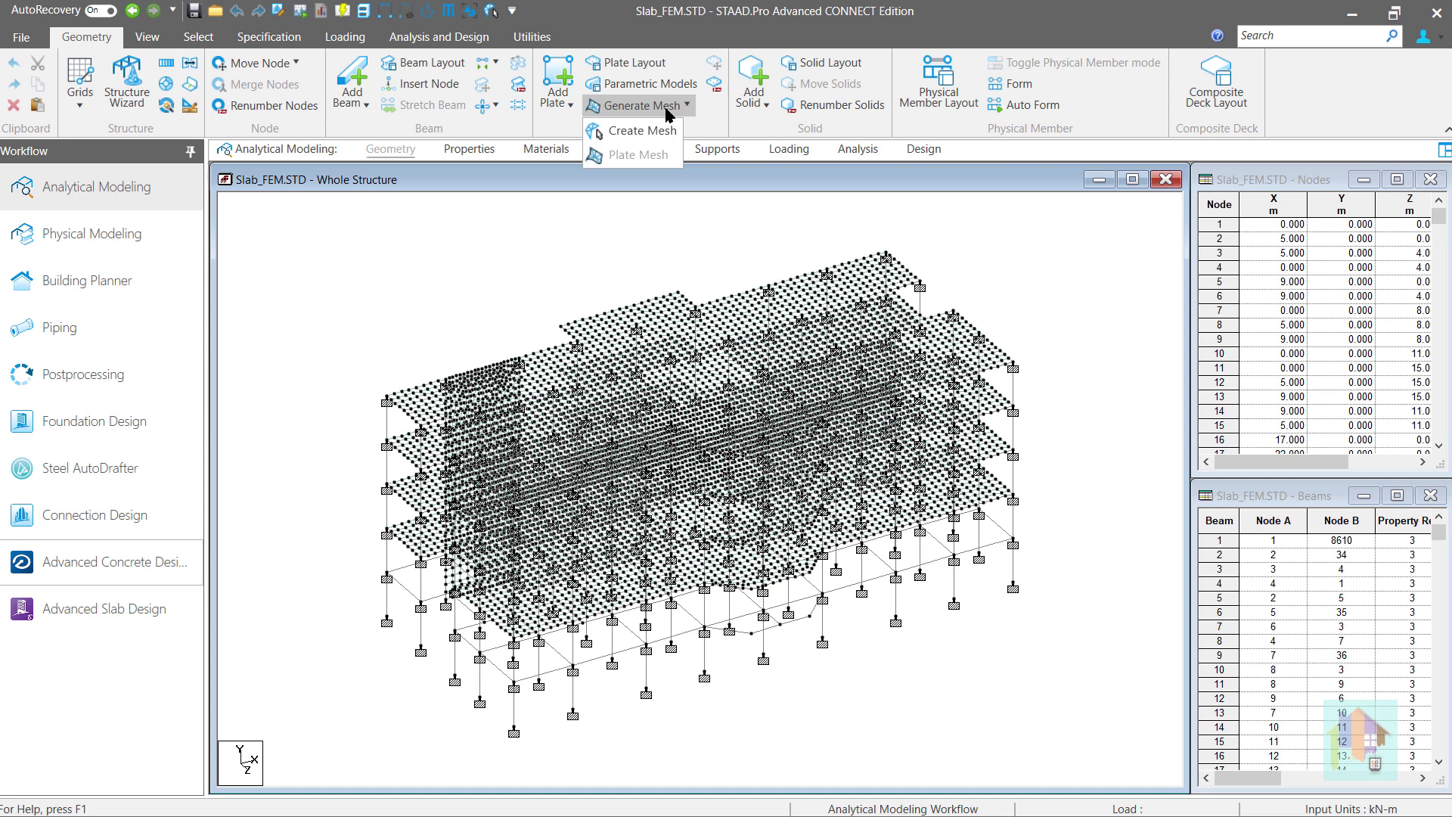
left_click(668, 107)
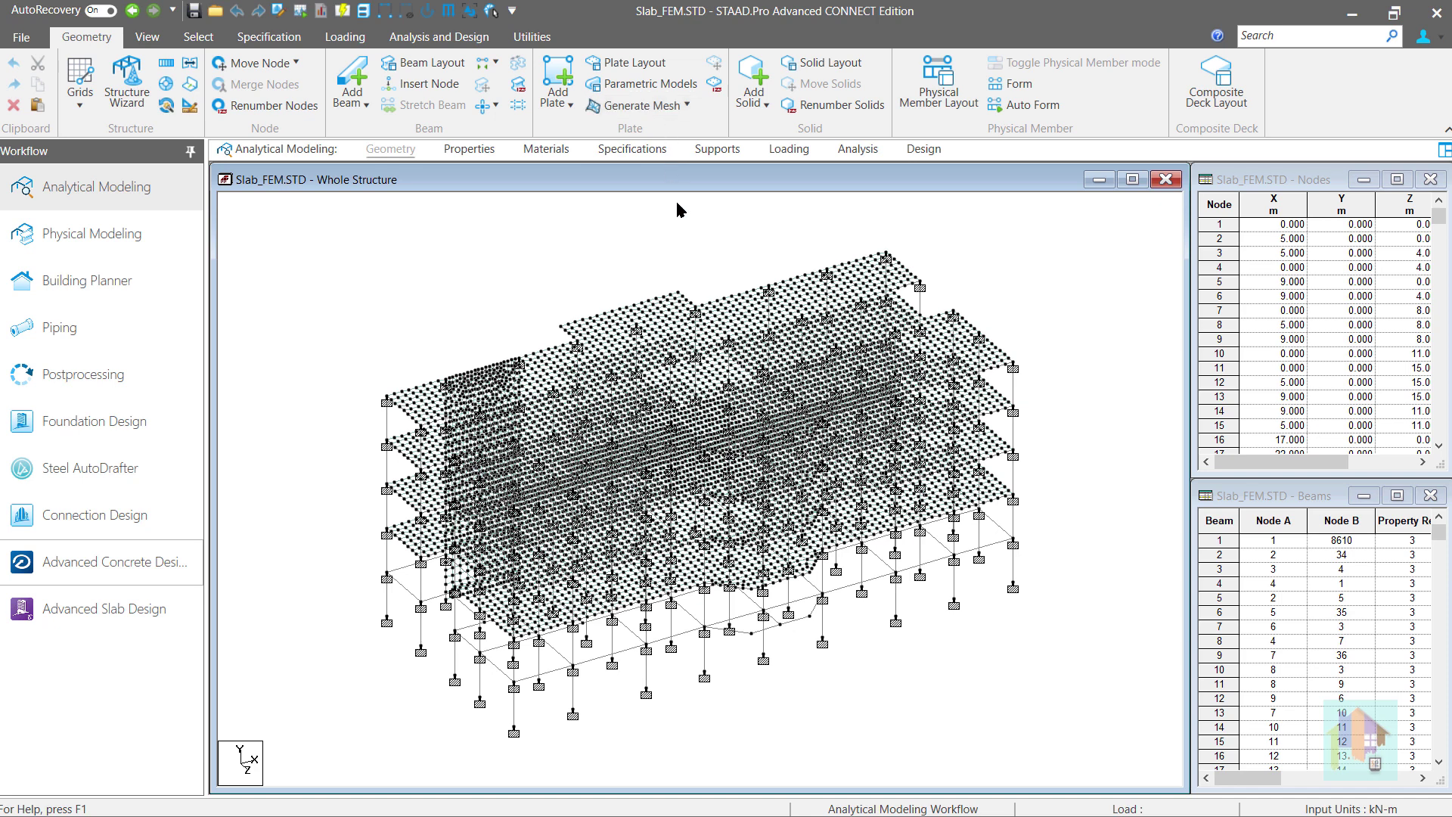
left_click(667, 91)
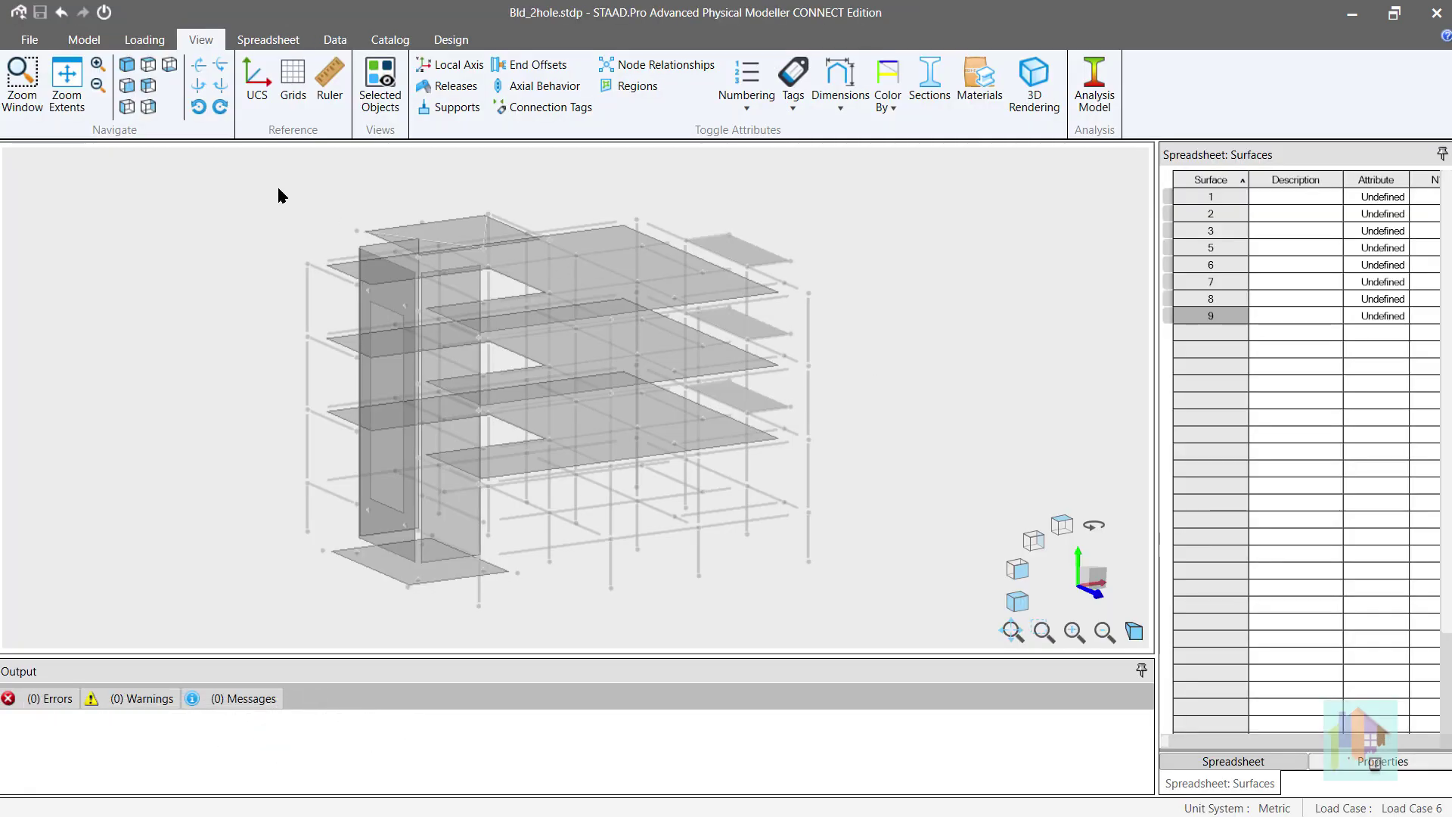
Select the whole Bld_2hole building, render it in solid 3D, and orbit to see the core openings
left_click_drag(261, 174, 892, 654)
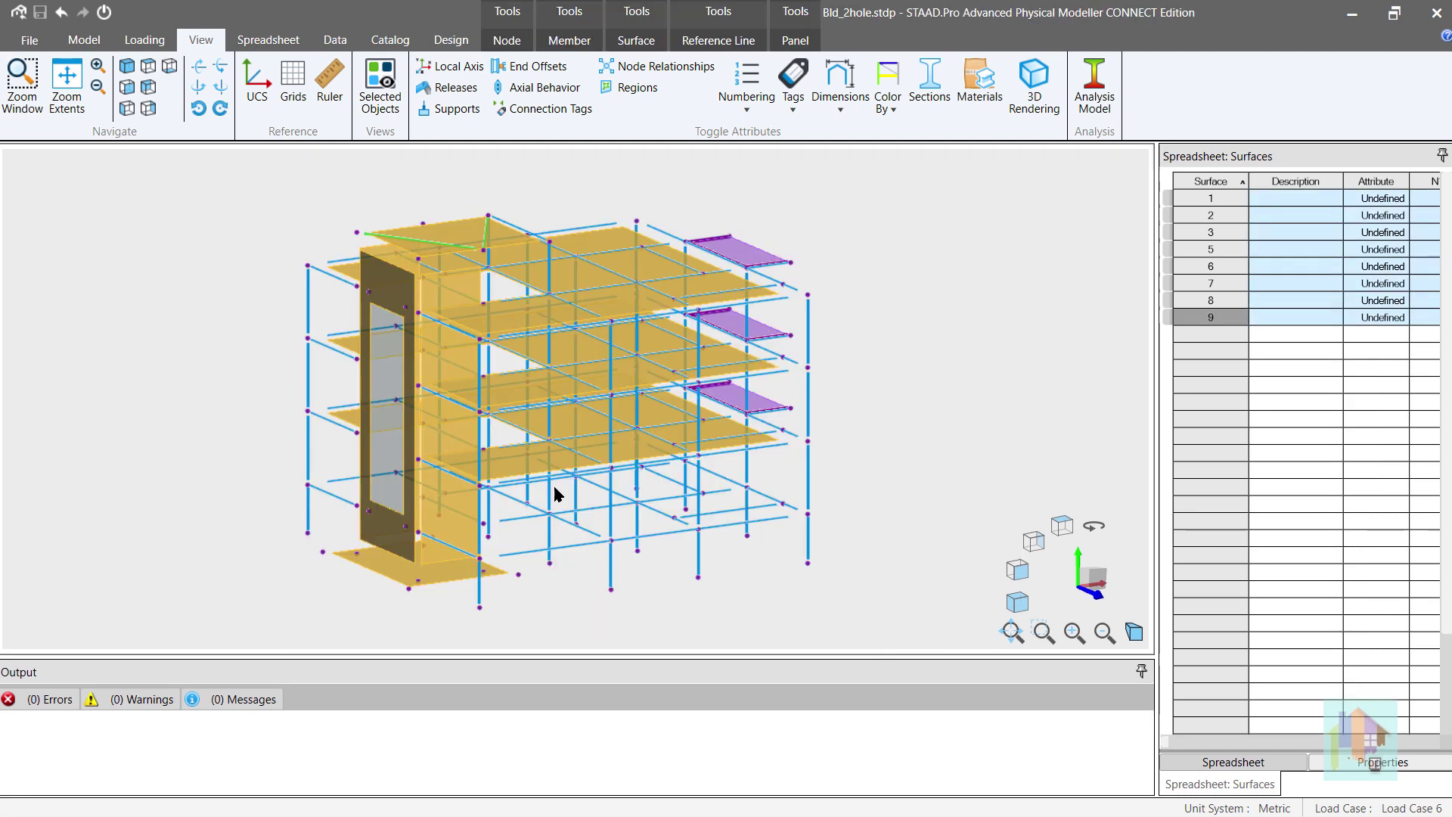
left_click(1039, 105)
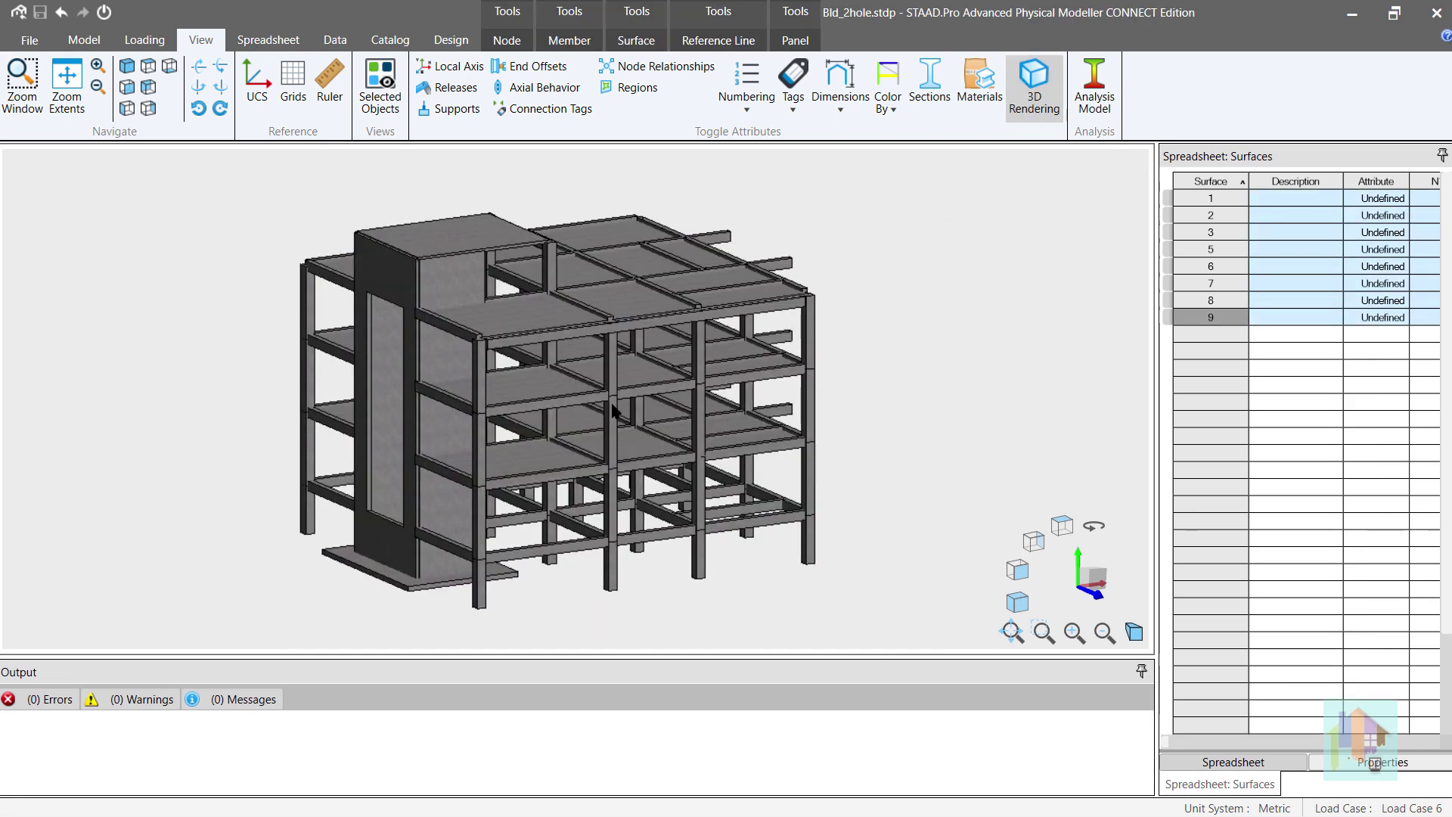
middle_click_drag(446, 459, 632, 452, "shift")
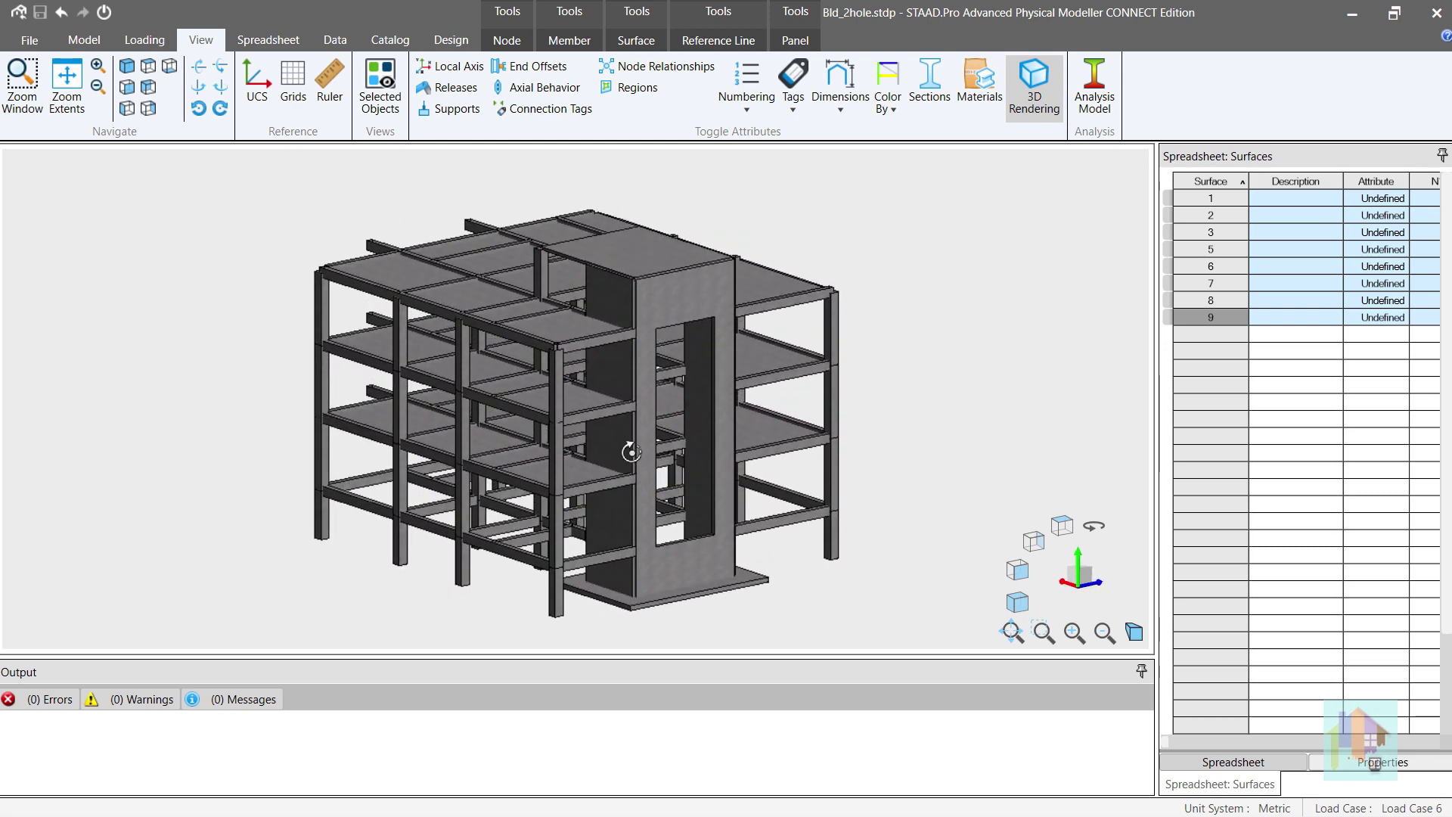